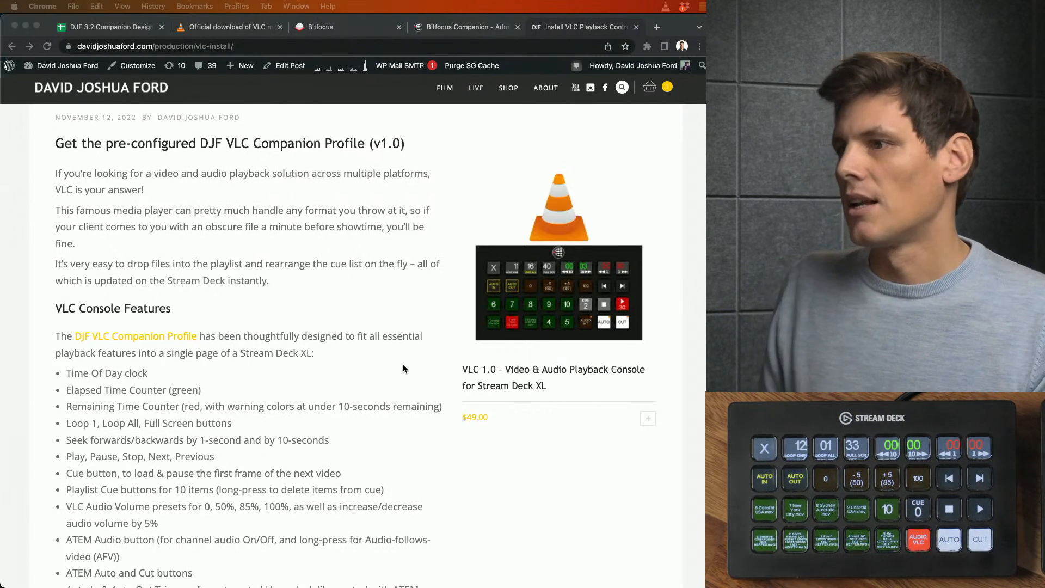
Open the VLC download page linked in the install guide and look at the platforms offered for download
scroll(403, 368, "down", 5)
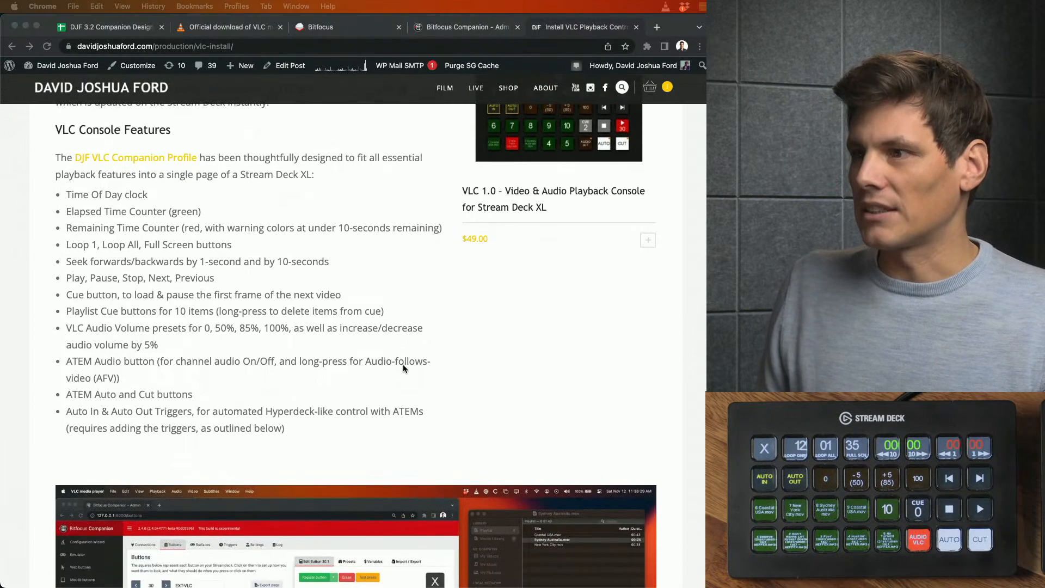
scroll(403, 369, "down", 1)
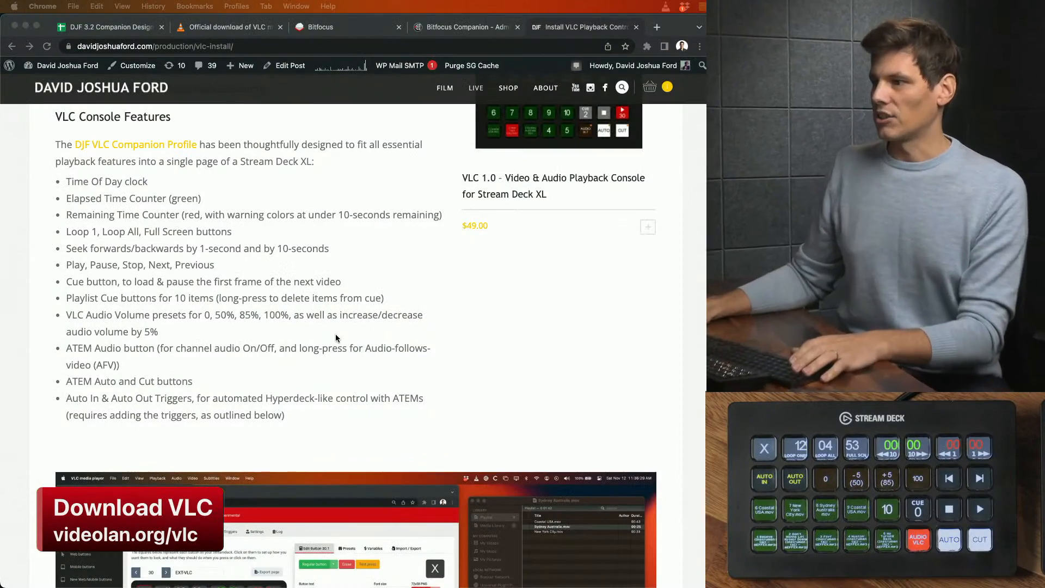
scroll(335, 334, "down", 10)
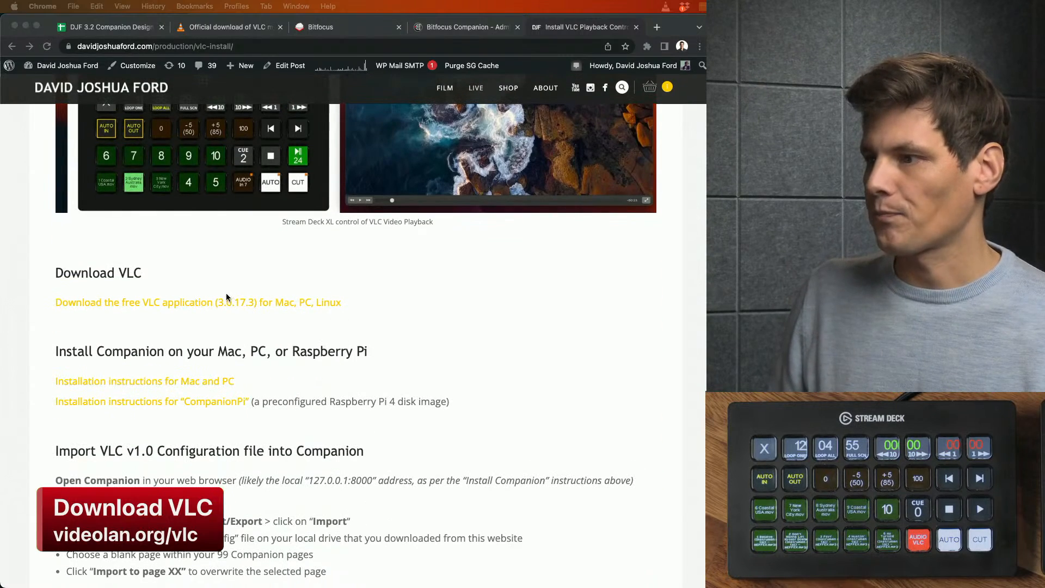
left_click(227, 302)
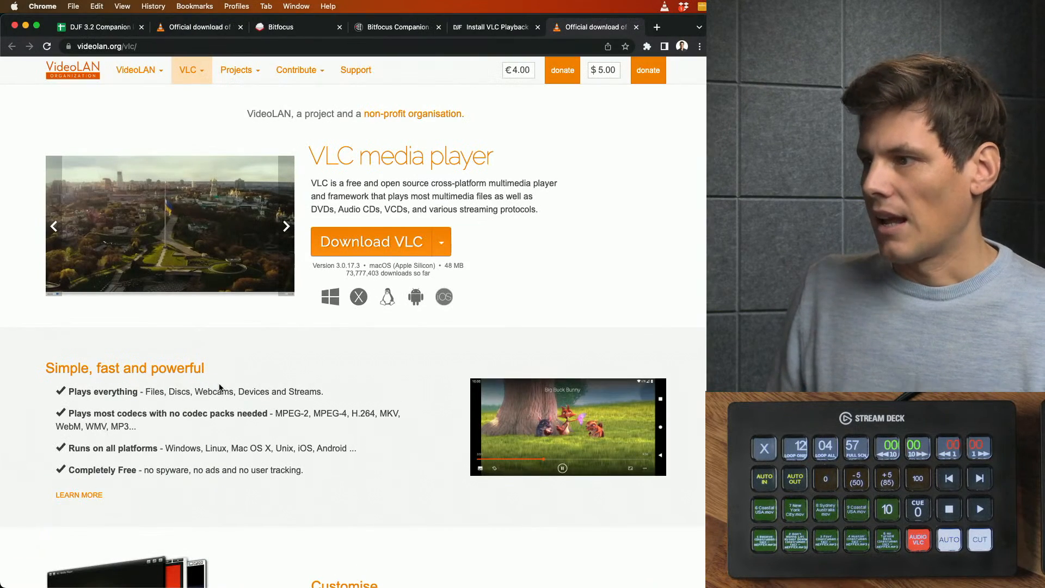
scroll(219, 388, "down", 1)
left_click(443, 241)
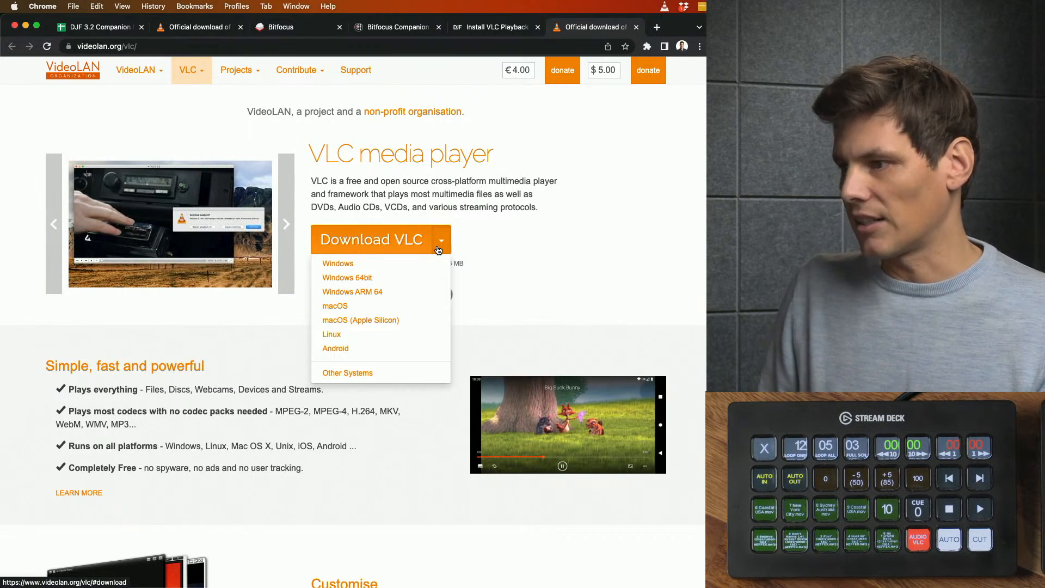
left_click(464, 214)
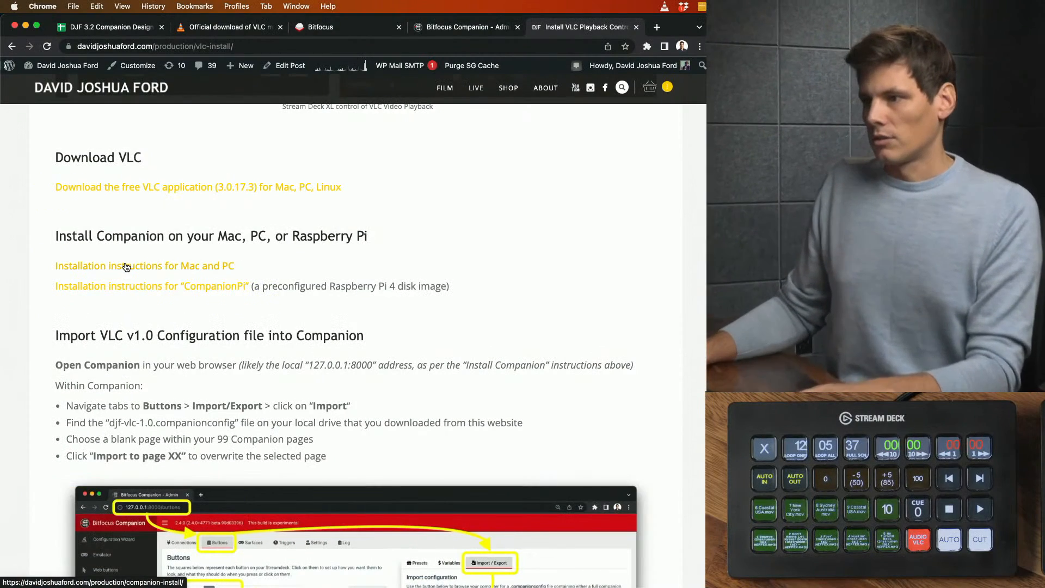
Open the guide's Companion installation instructions for Mac and PC in a separate browser tab
scroll(126, 267, "down", 1)
scroll(126, 267, "down", 2)
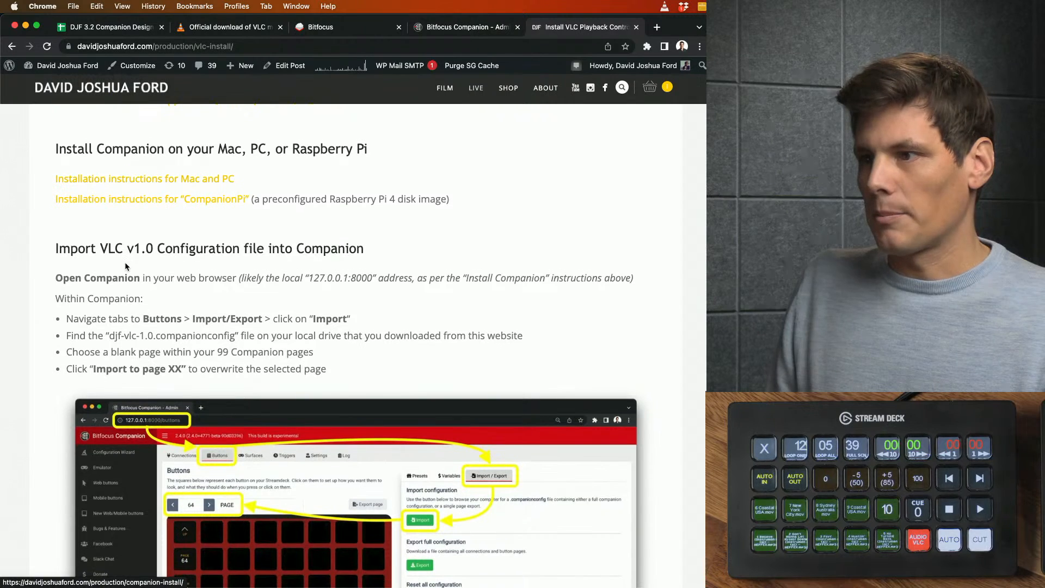
left_click(110, 171, "super")
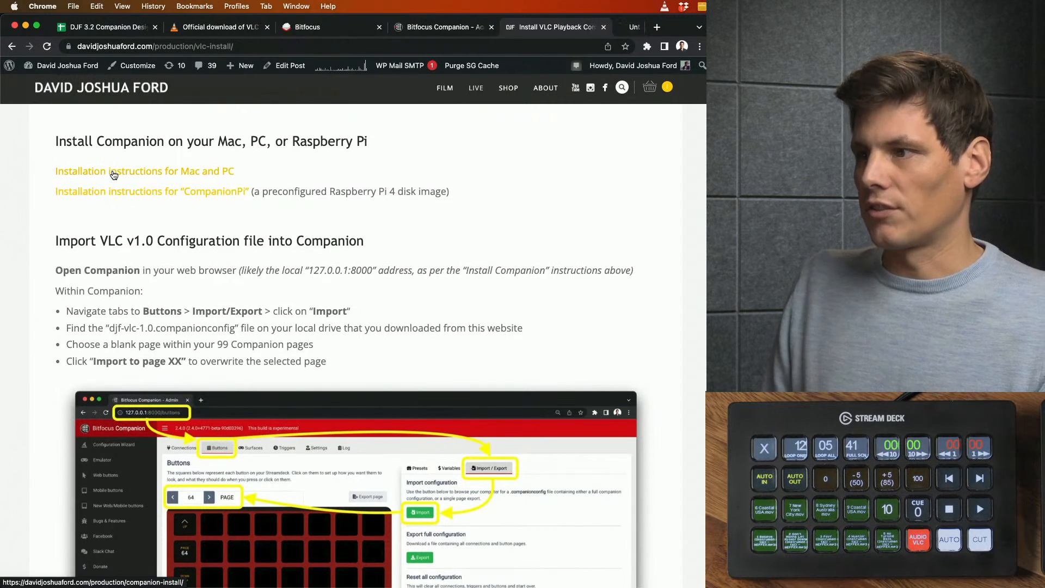
left_click(566, 30)
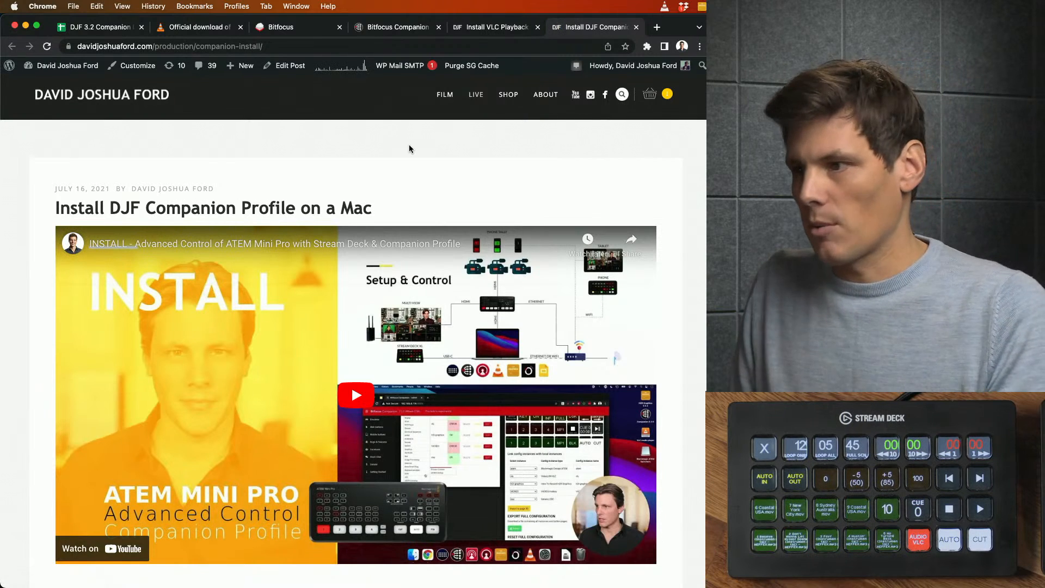
Find the consolidated list of software downloads in the installation article and follow the Companion 2.3.1 link
scroll(409, 145, "down", 1)
scroll(409, 145, "down", 2)
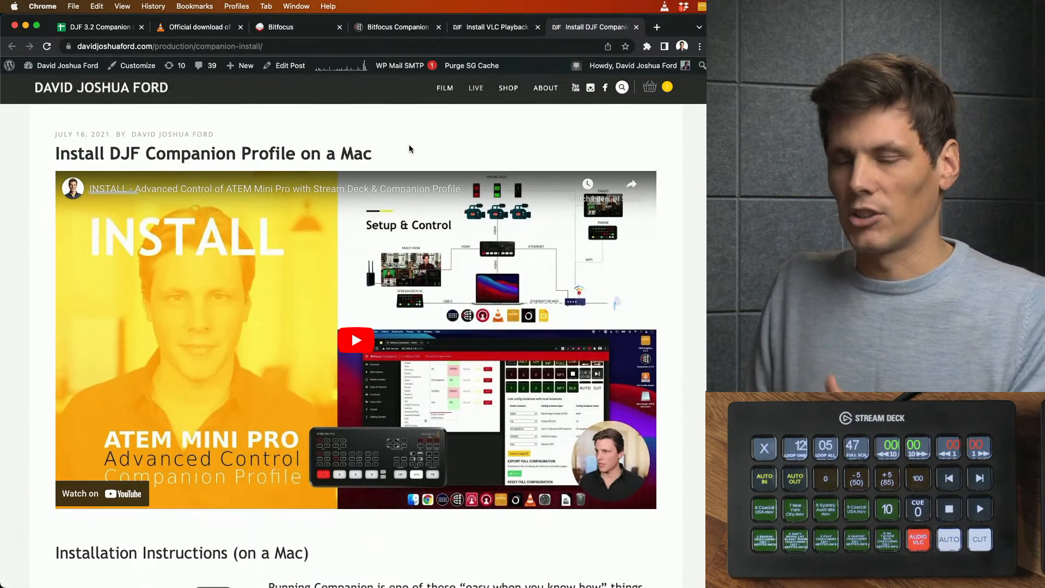
scroll(410, 145, "down", 5)
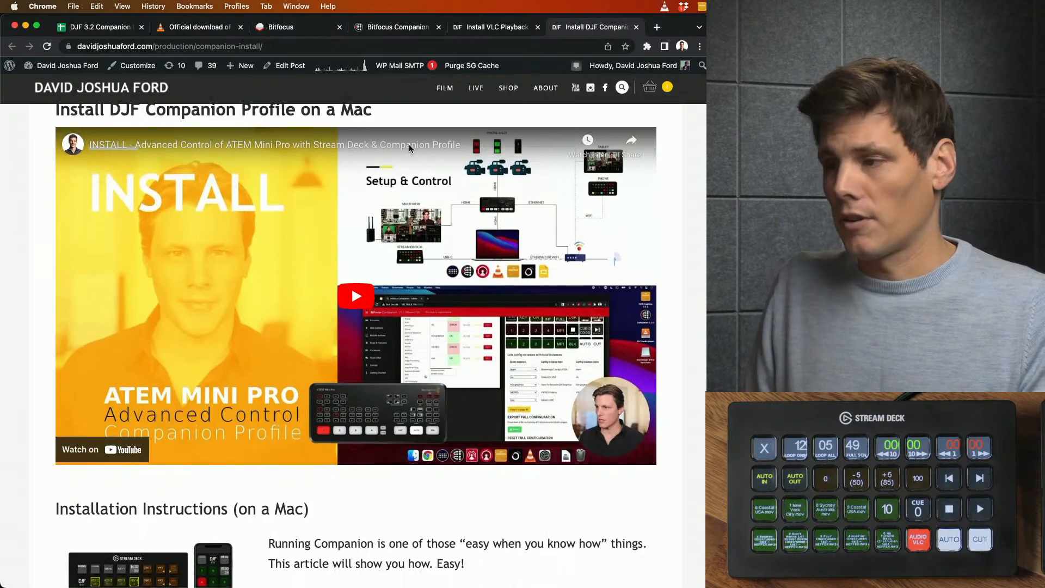
scroll(409, 145, "down", 10)
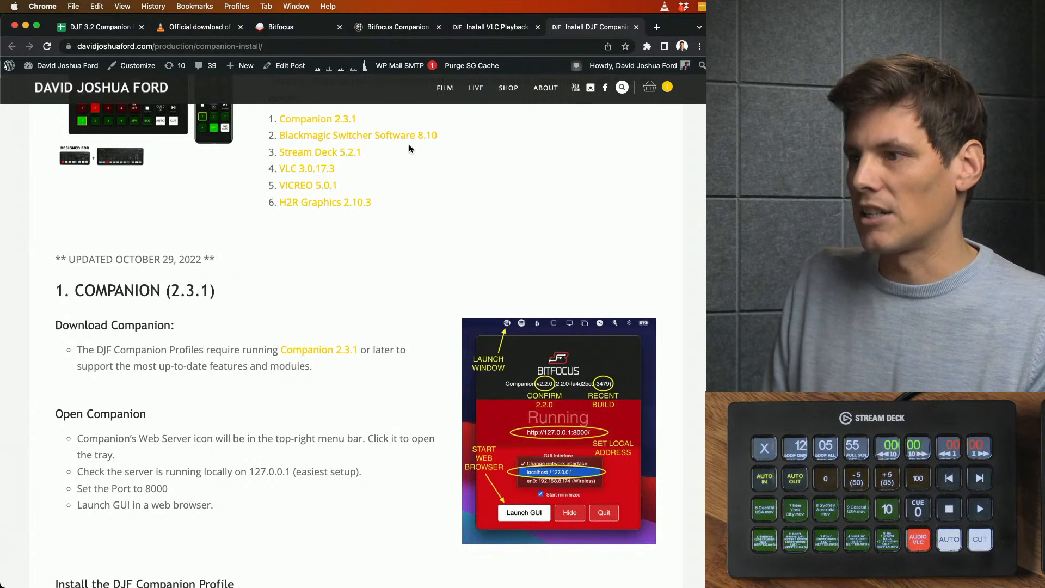
scroll(410, 145, "up", 3)
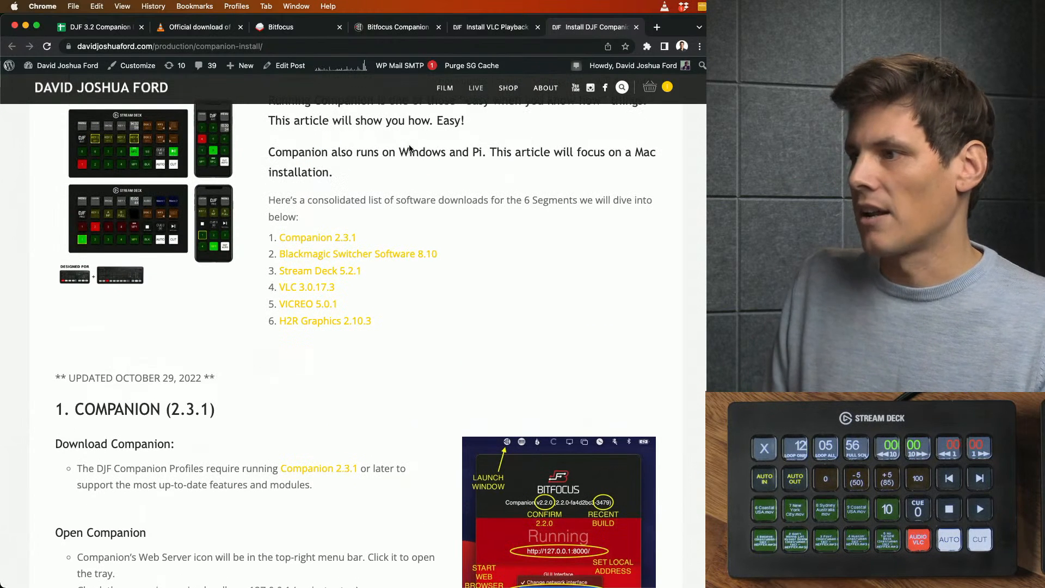
left_click(310, 240)
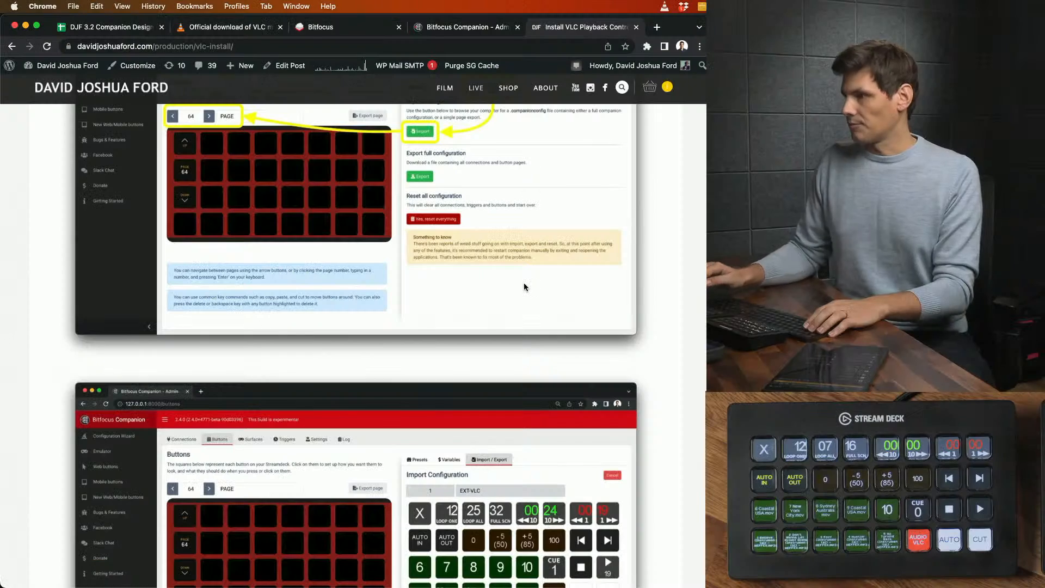
Look through the shop's product page for the VLC 1.0 Stream Deck XL console, then close it
mouse_move(521, 95)
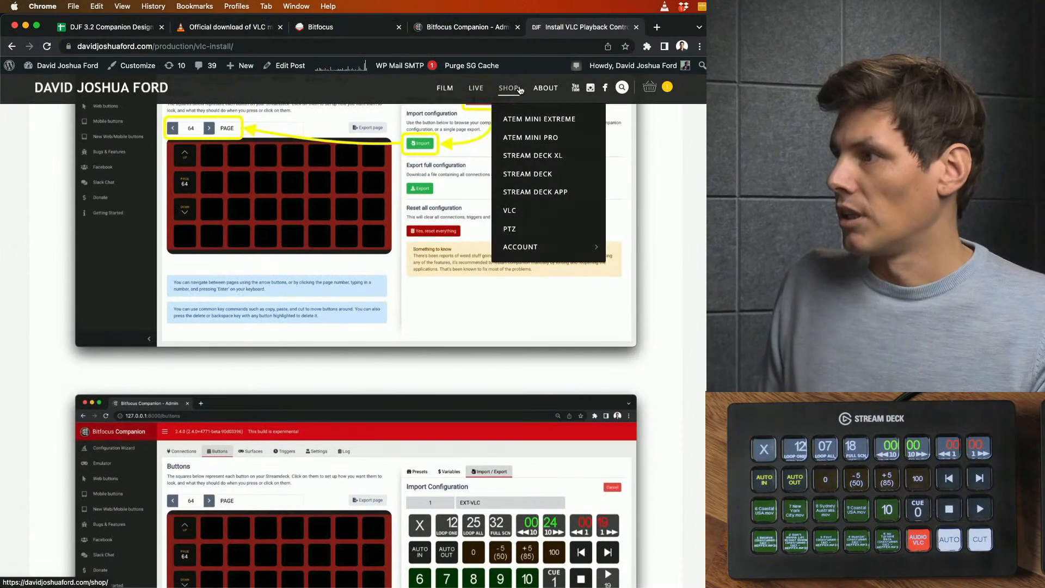
mouse_move(471, 93)
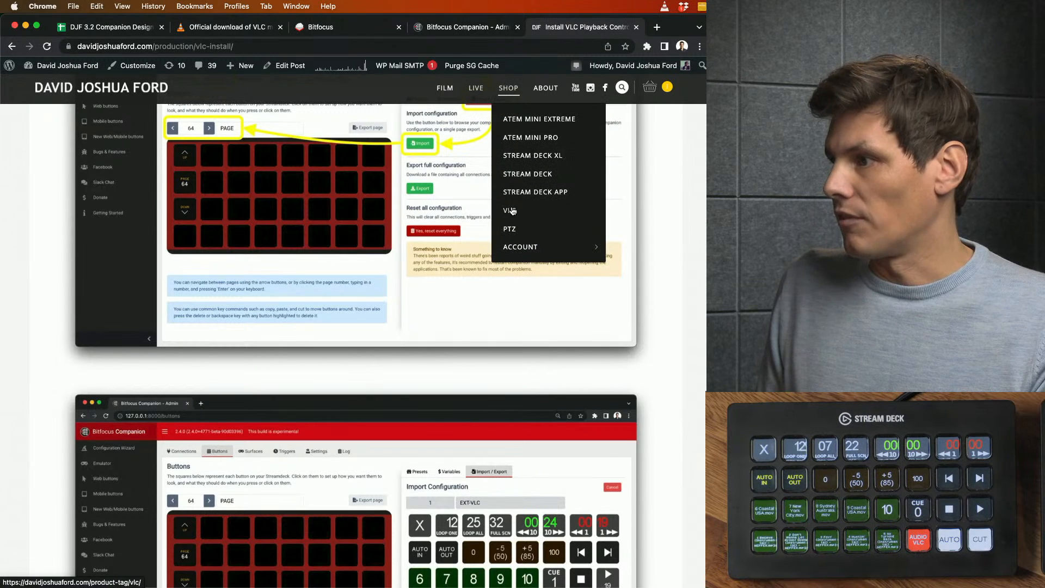
left_click(512, 211)
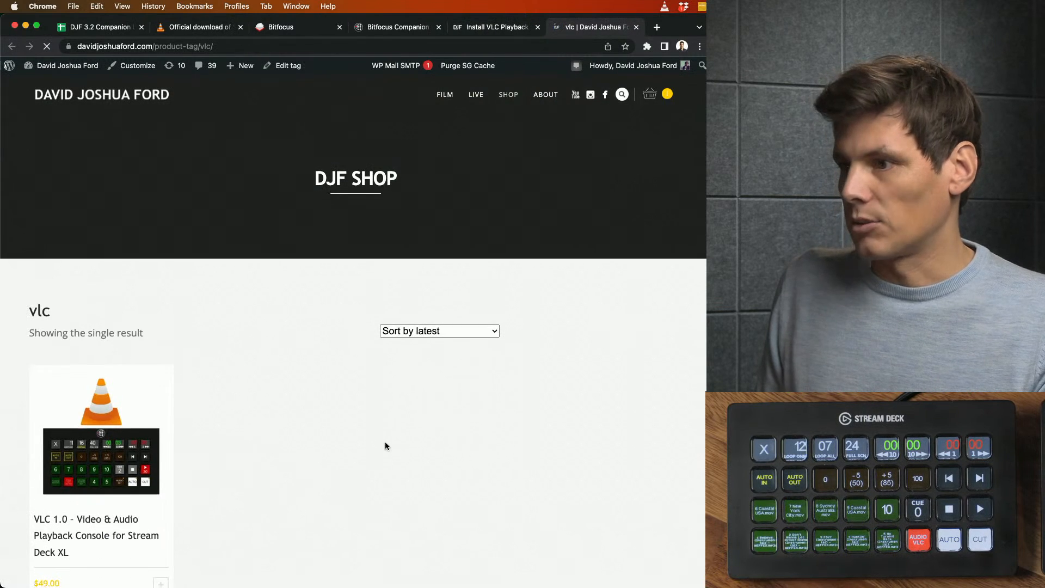
scroll(384, 444, "down", 3)
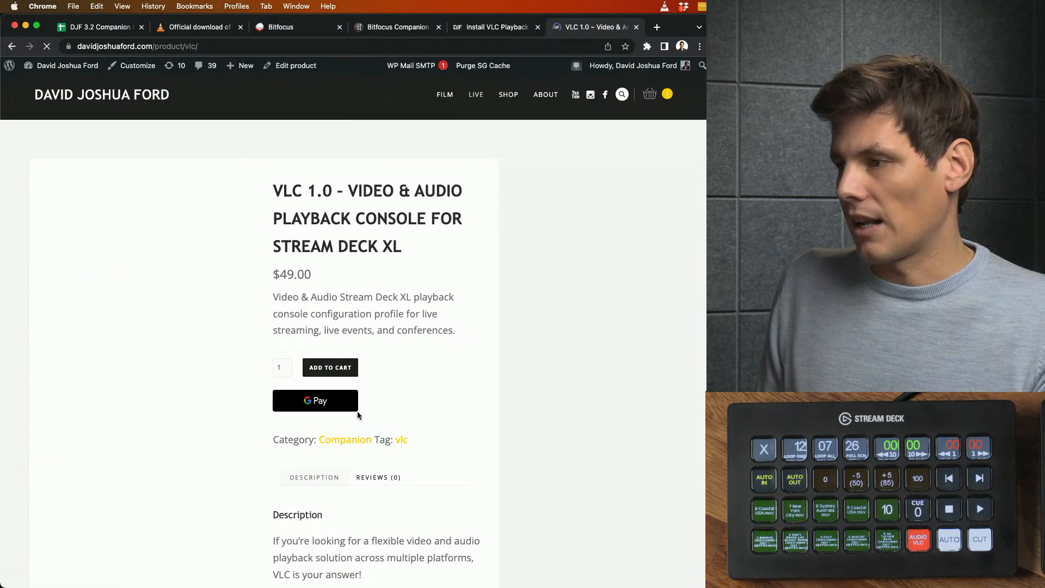
scroll(358, 460, "down", 2)
scroll(358, 467, "down", 3)
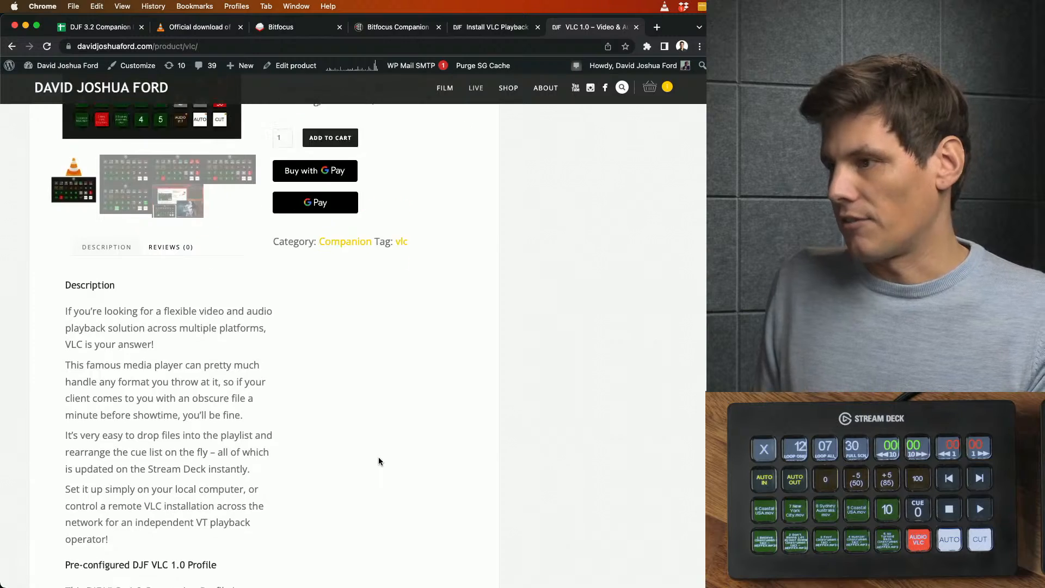
key("super+w")
Check the GUI interface choices in the Bitfocus Companion launcher window and launch its GUI
scroll(381, 427, "down", 1)
scroll(381, 432, "up", 6)
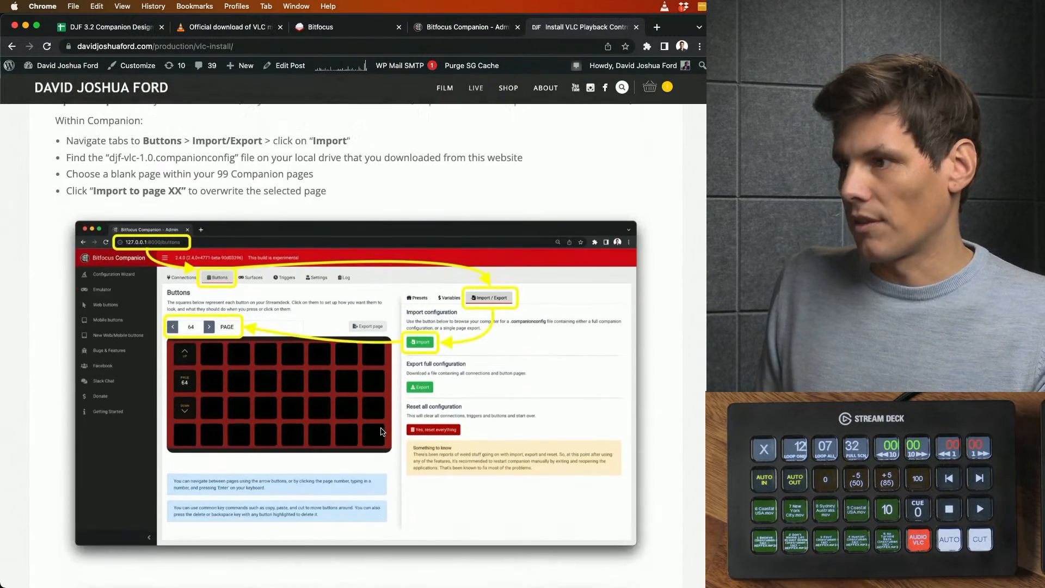
scroll(381, 431, "down", 1)
scroll(381, 431, "up", 1)
scroll(381, 431, "down", 1)
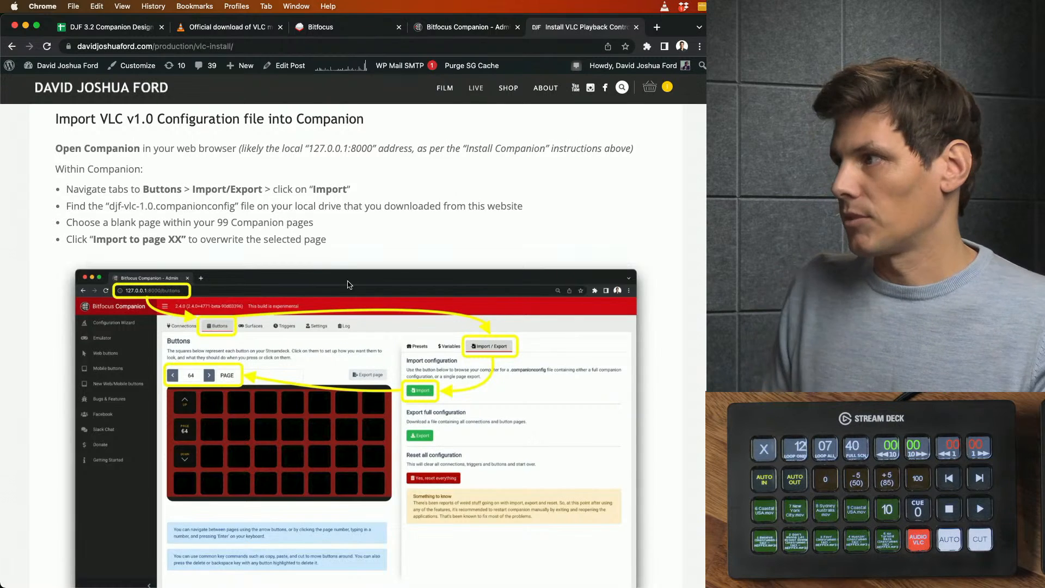
mouse_move(408, 586)
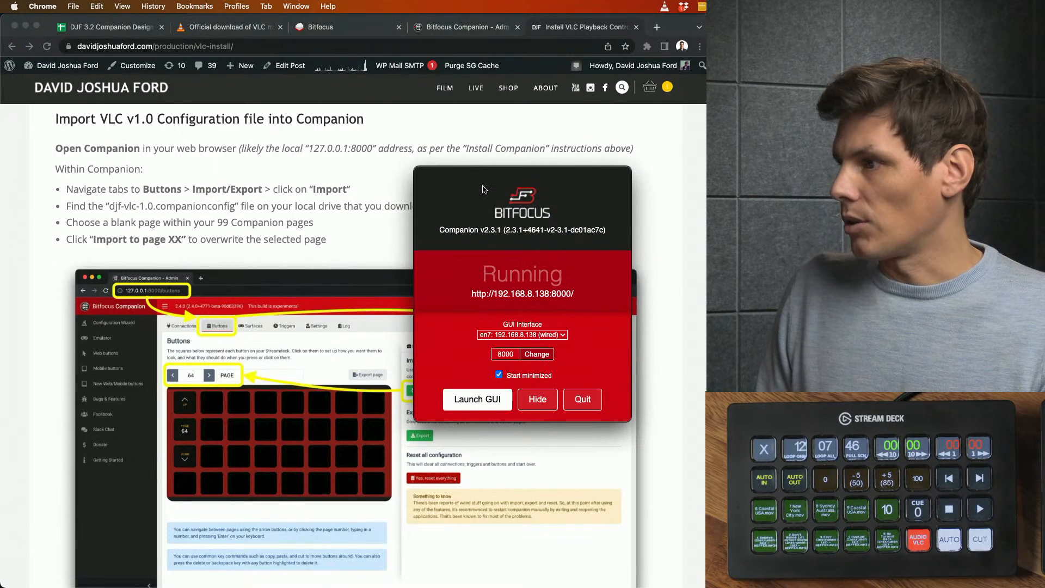
left_click_drag(479, 191, 265, 168)
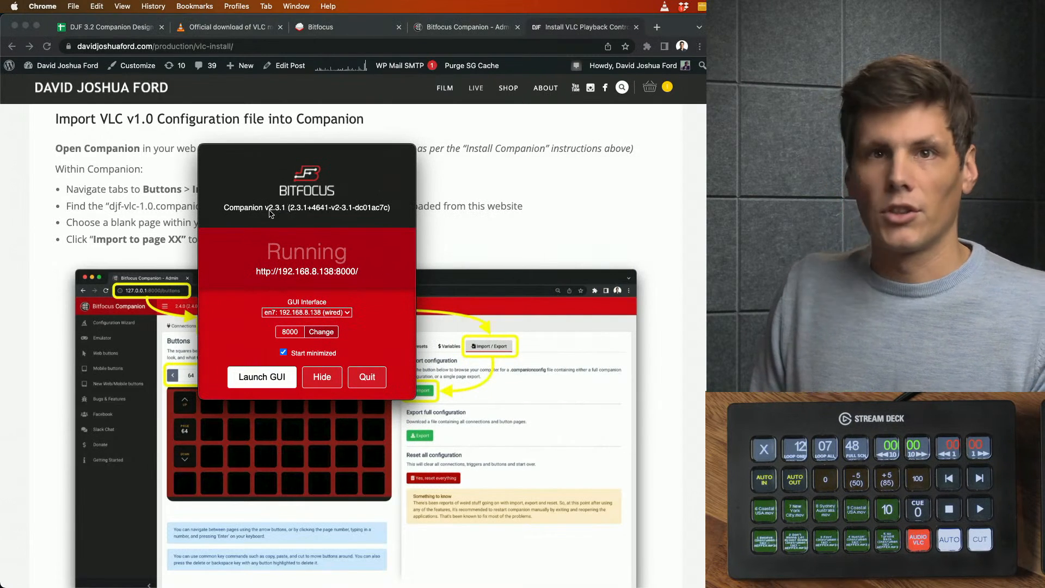
left_click(310, 313)
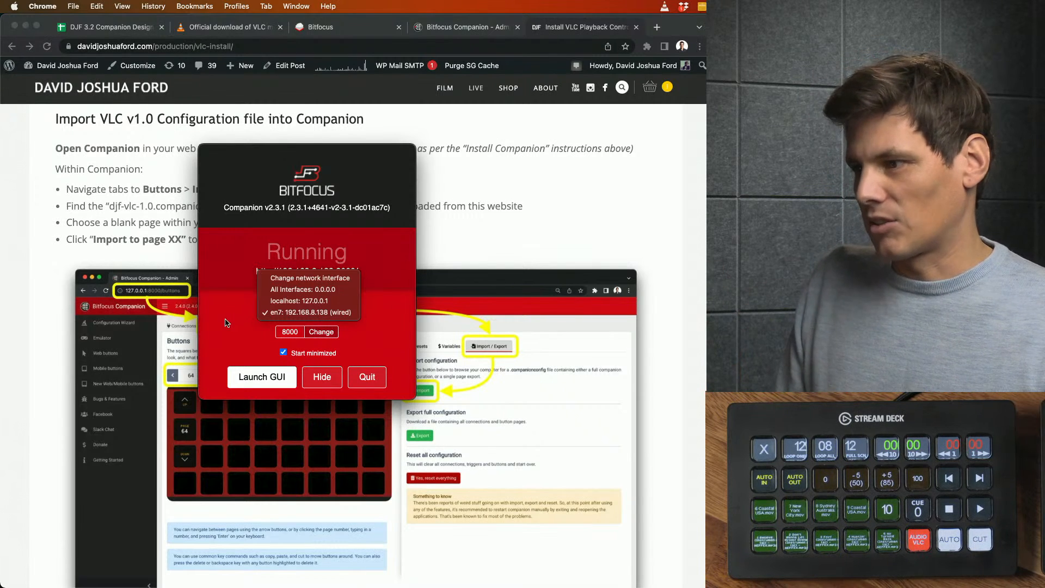
left_click(228, 323)
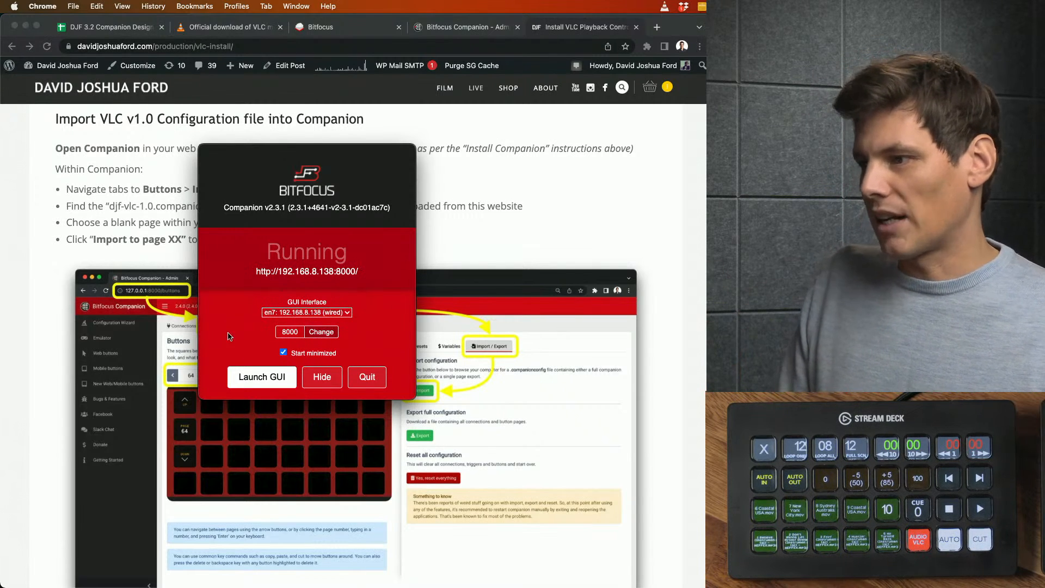
left_click(257, 377)
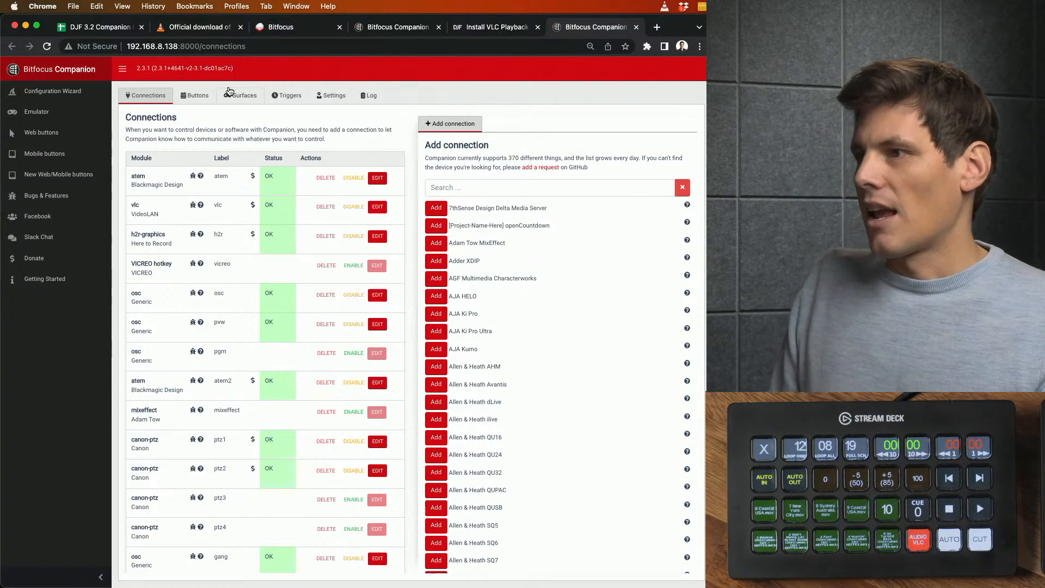
Open the import and export options for the Companion button pages
left_click(205, 97)
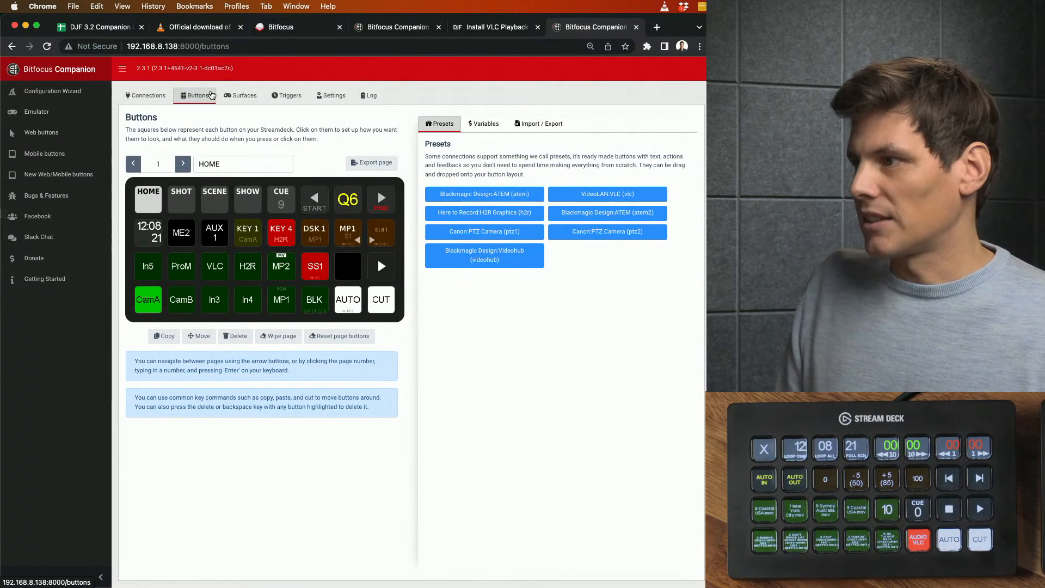
left_click(528, 124)
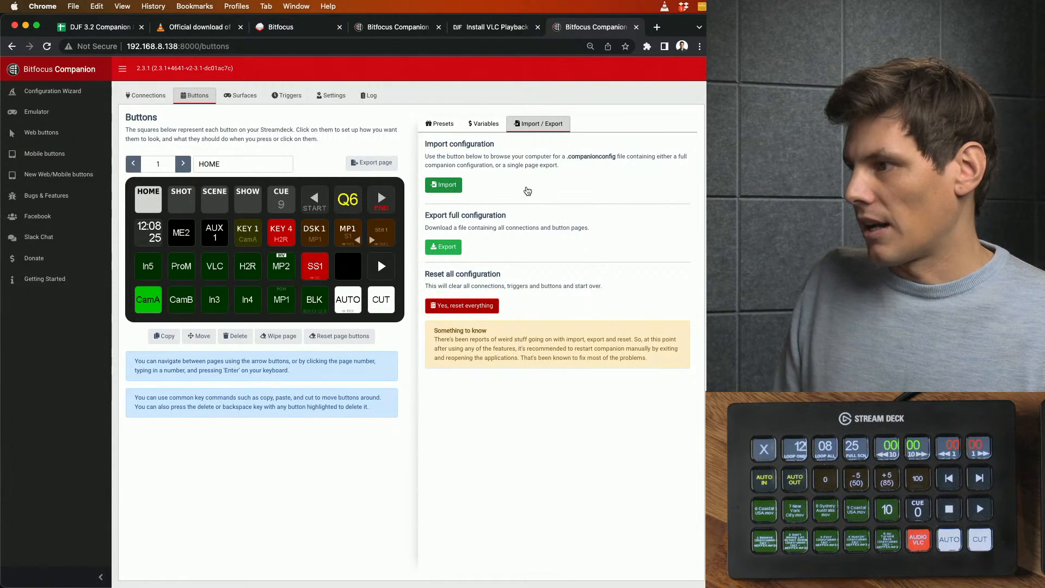
left_click(528, 190)
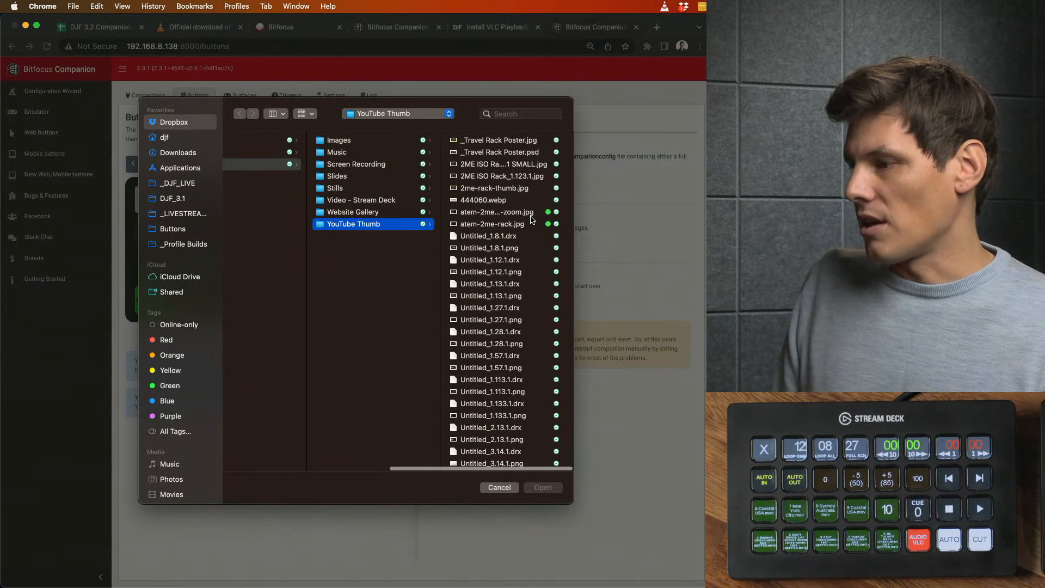
scroll(442, 219, "left", 10)
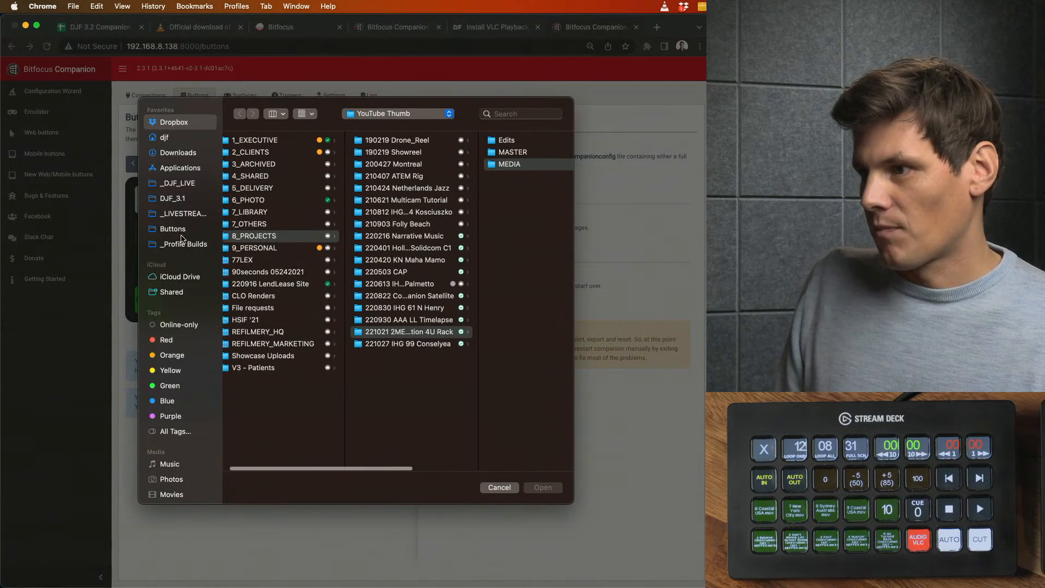
key("Escape")
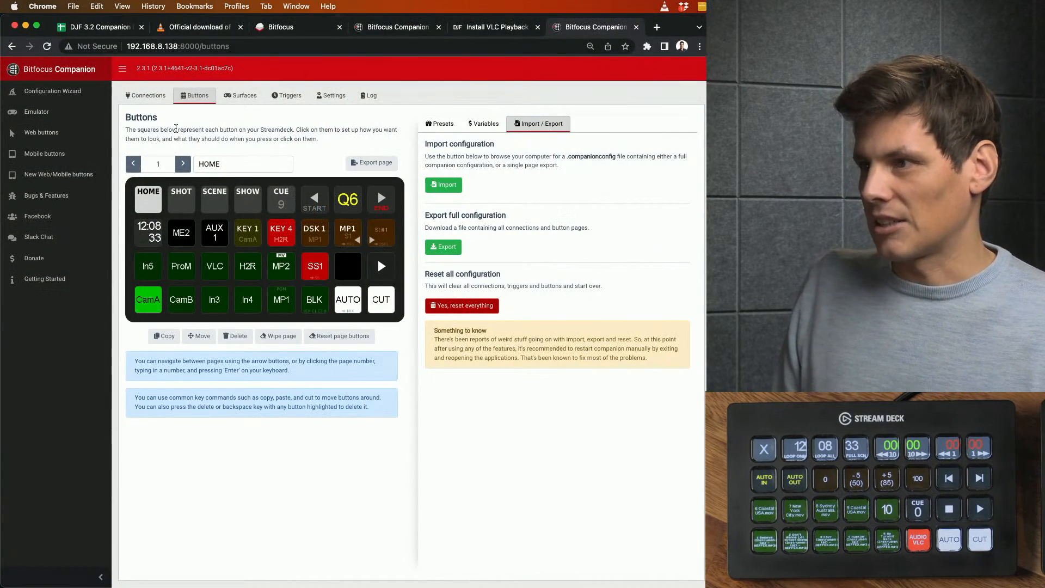
Go to button page 30, EXT-VLC, and export that page as a configuration file
left_click(158, 164)
type("30")
key("Return")
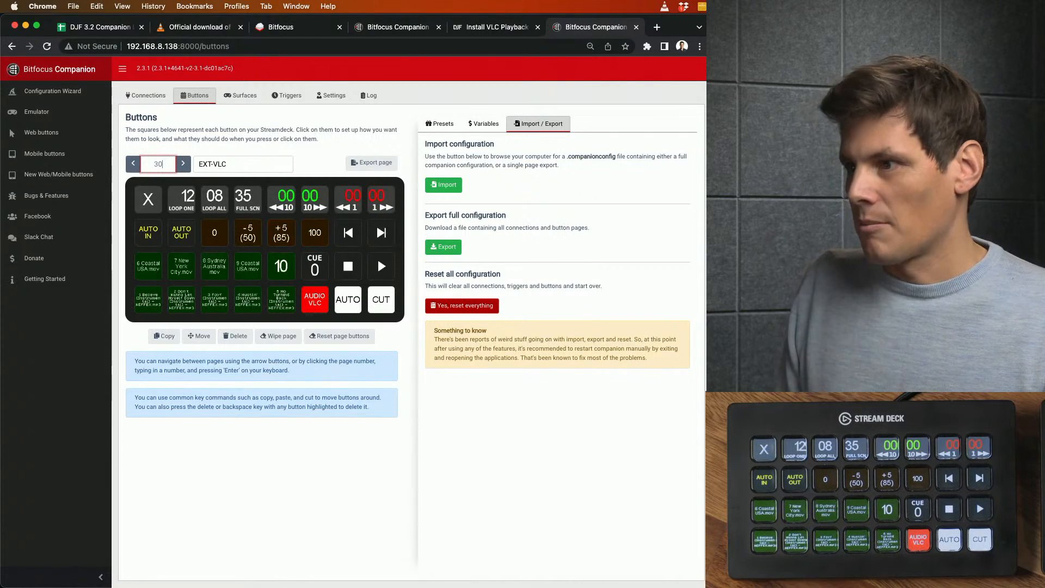
left_click(372, 162)
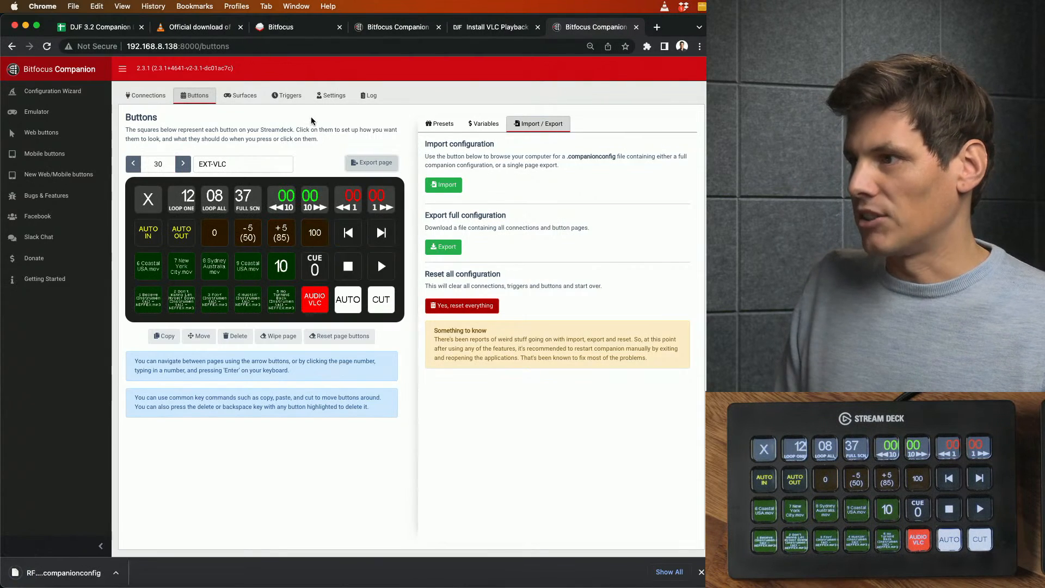
Reveal the exported .companionconfig file in Finder, then return to the Companion buttons page
right_click(69, 581)
left_click(84, 558)
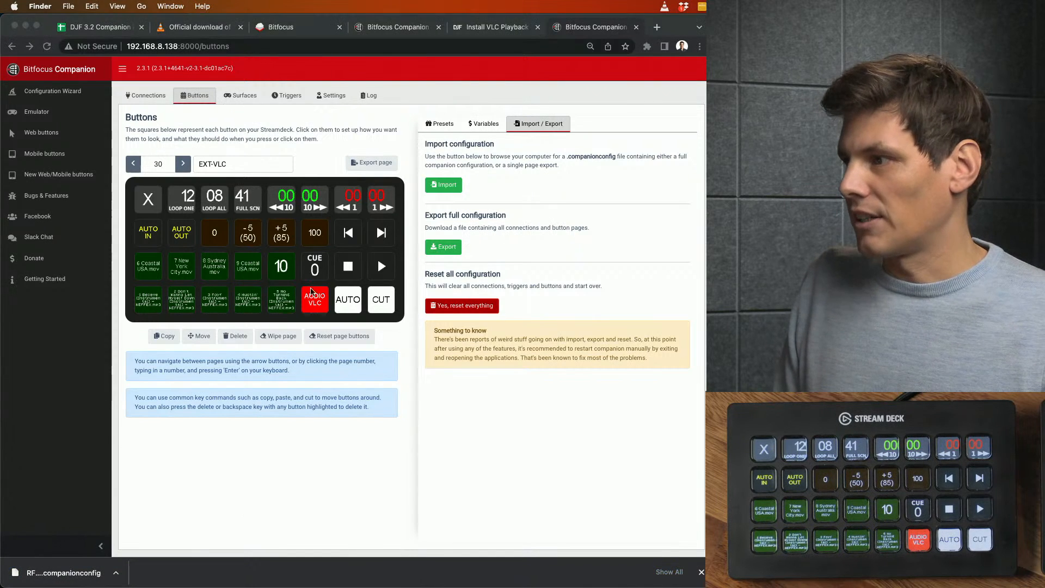
left_click(355, 137)
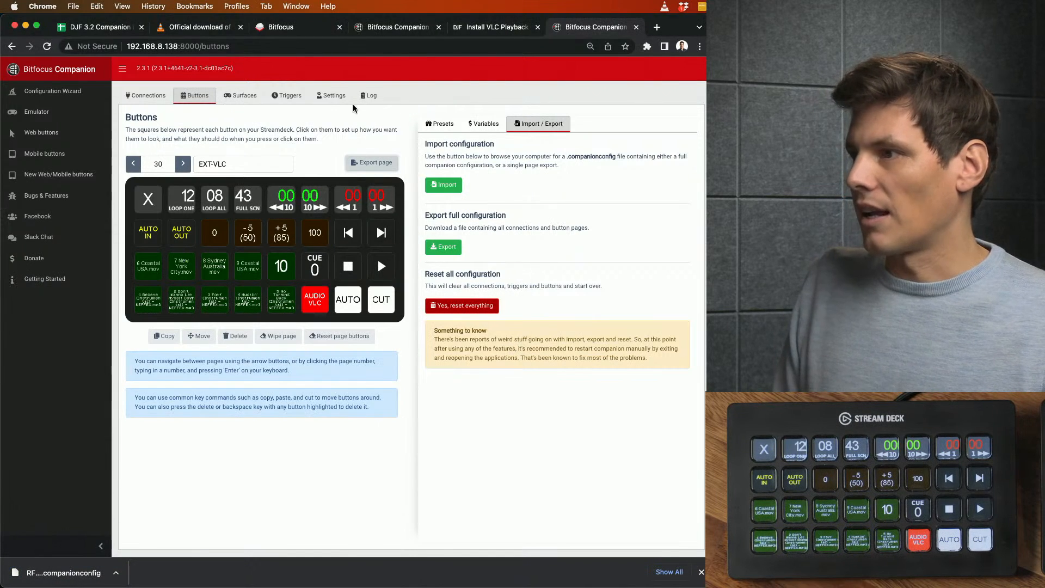
Load RF16.lan_page30_20221114-1208.companionconfig from the Downloads folder as the configuration to import
left_click(443, 185)
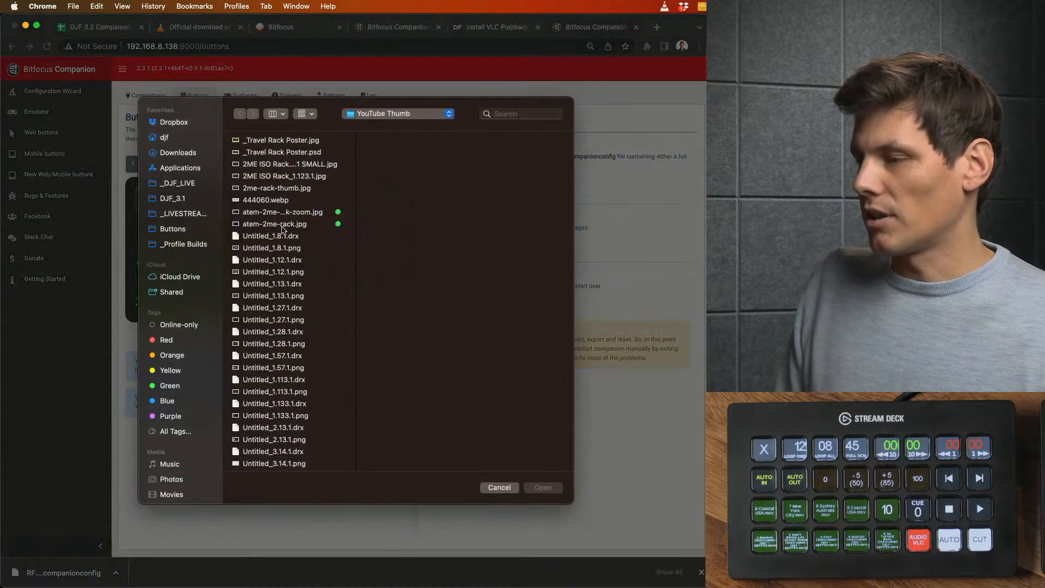
key("alt+super+l")
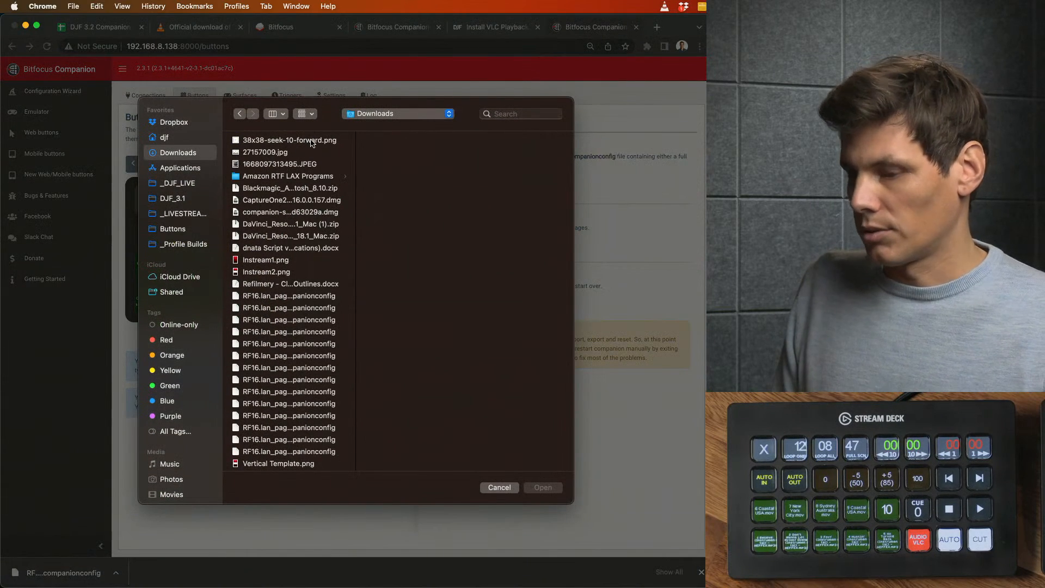
key("super+1")
left_click(343, 156)
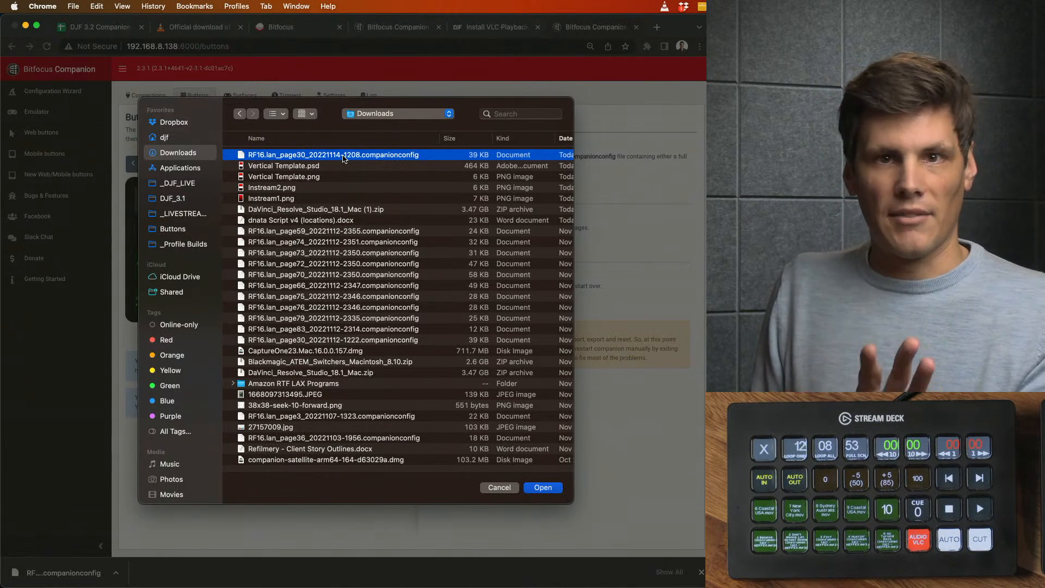
double_click(343, 156)
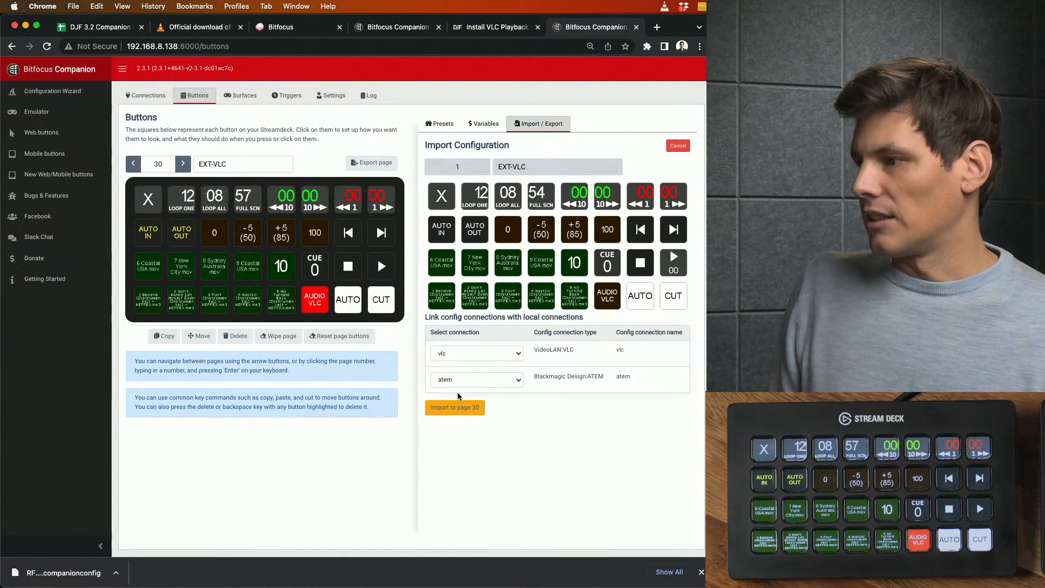
Keep the imported configuration linked to the vlc connection and import the EXT-VLC page to blank button page 33
left_click(472, 353)
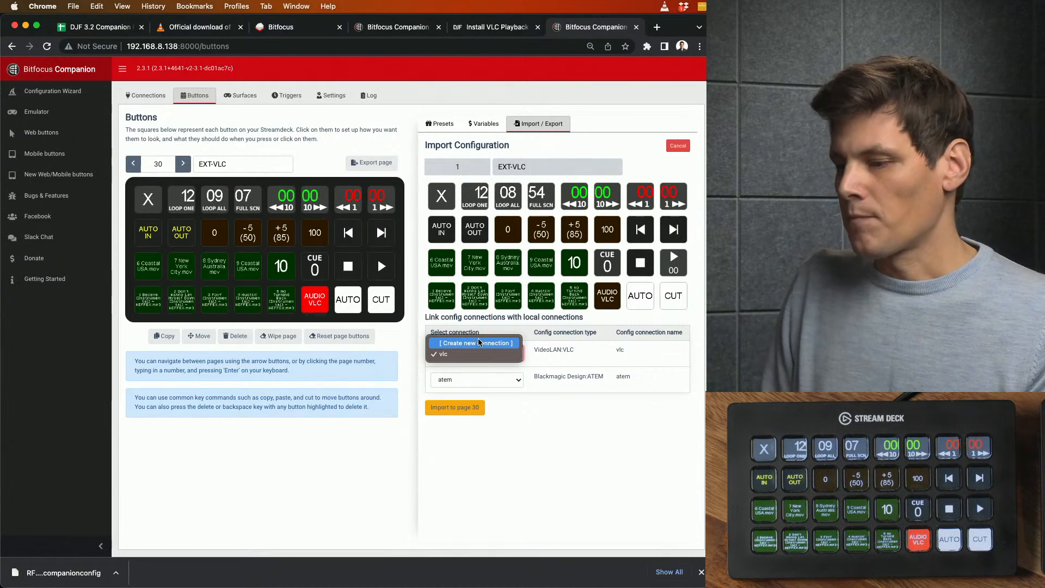
left_click(533, 429)
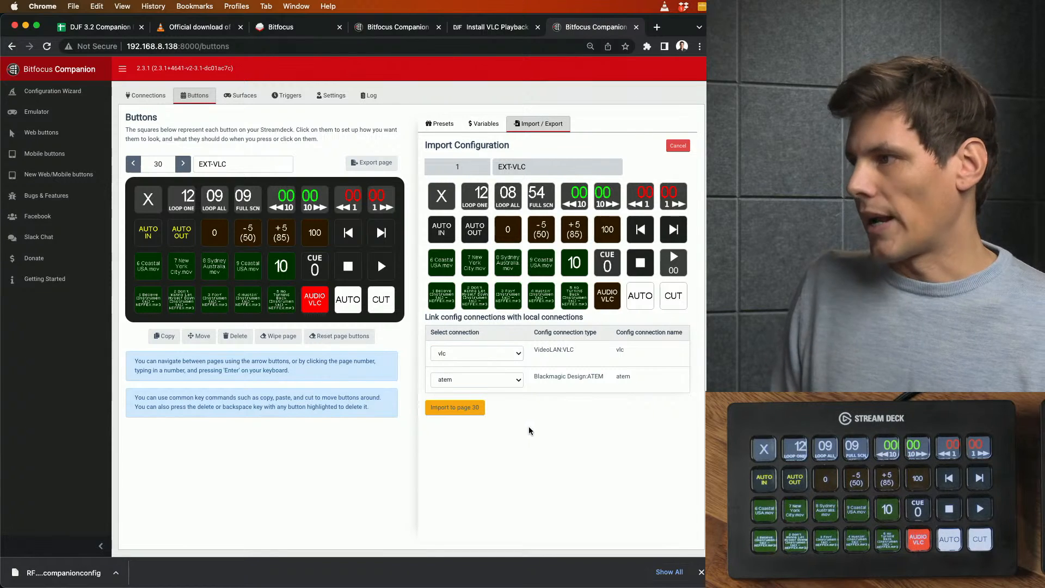
left_click(183, 164)
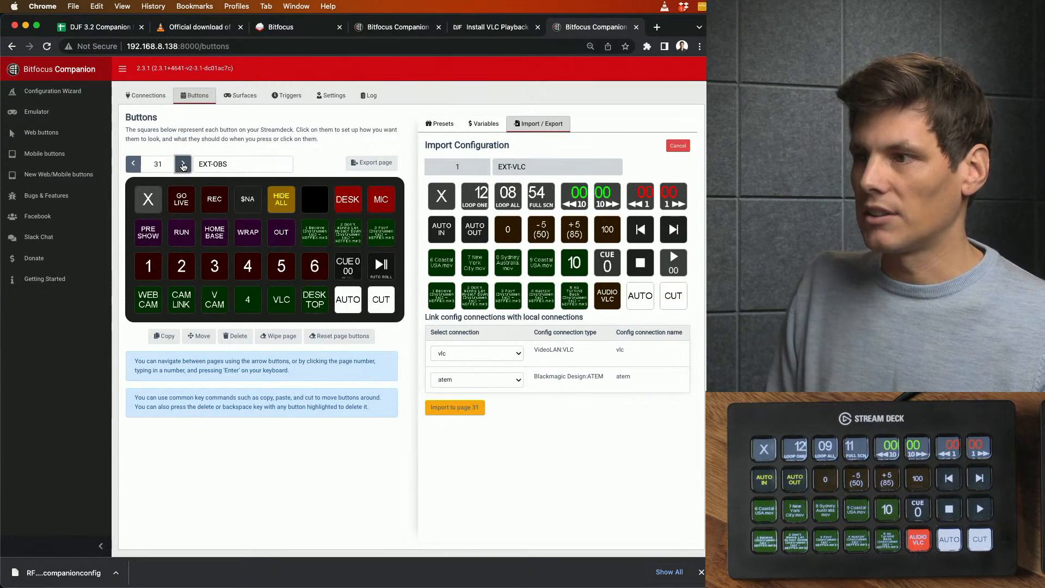
left_click(182, 163)
left_click(183, 164)
left_click(183, 164)
left_click(182, 164)
left_click(181, 164)
left_click(134, 165)
left_click(134, 165)
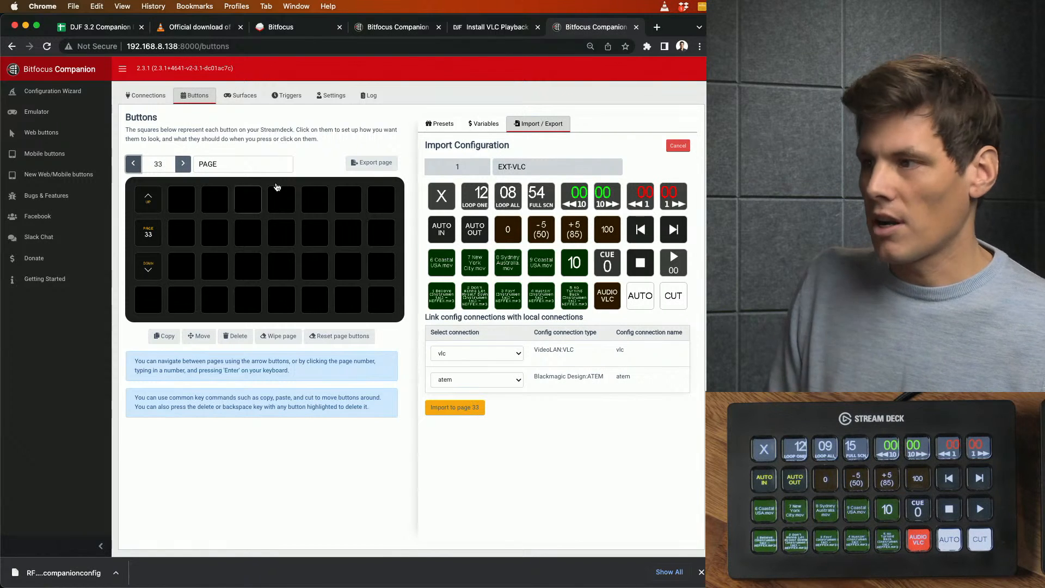
left_click(455, 408)
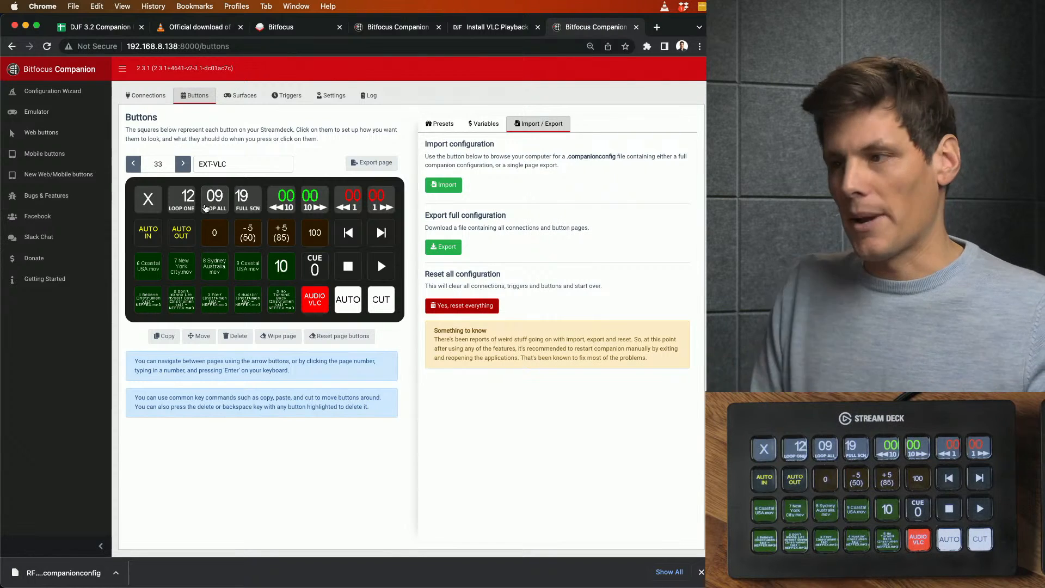
Return to button page 30, EXT-VLC
left_click(134, 164)
left_click(133, 164)
left_click(133, 164)
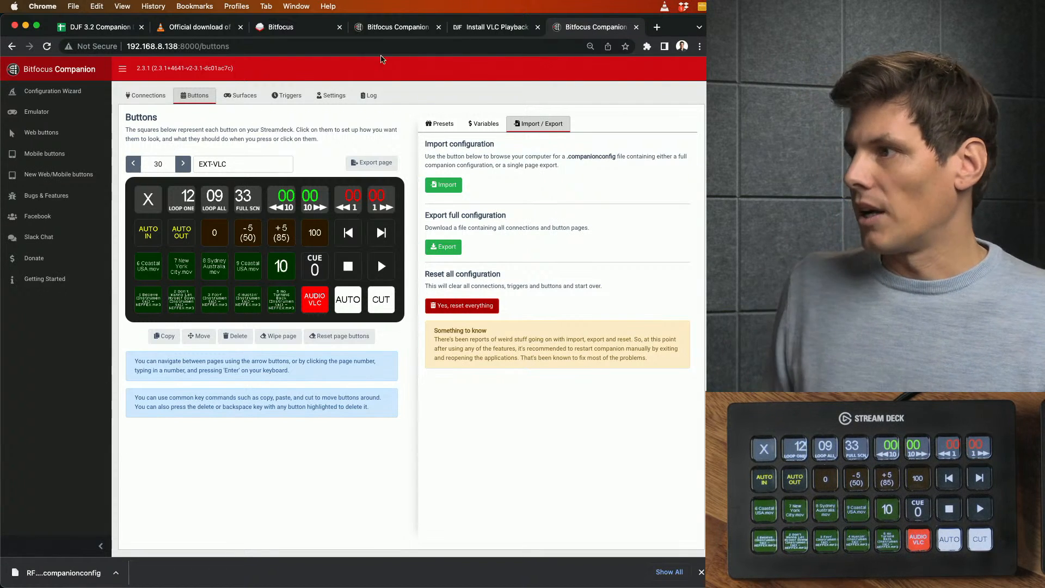
Read the page jump setup instructions on the VLC install web page, then return to the Companion buttons page
left_click(490, 27)
scroll(416, 161, "down", 2)
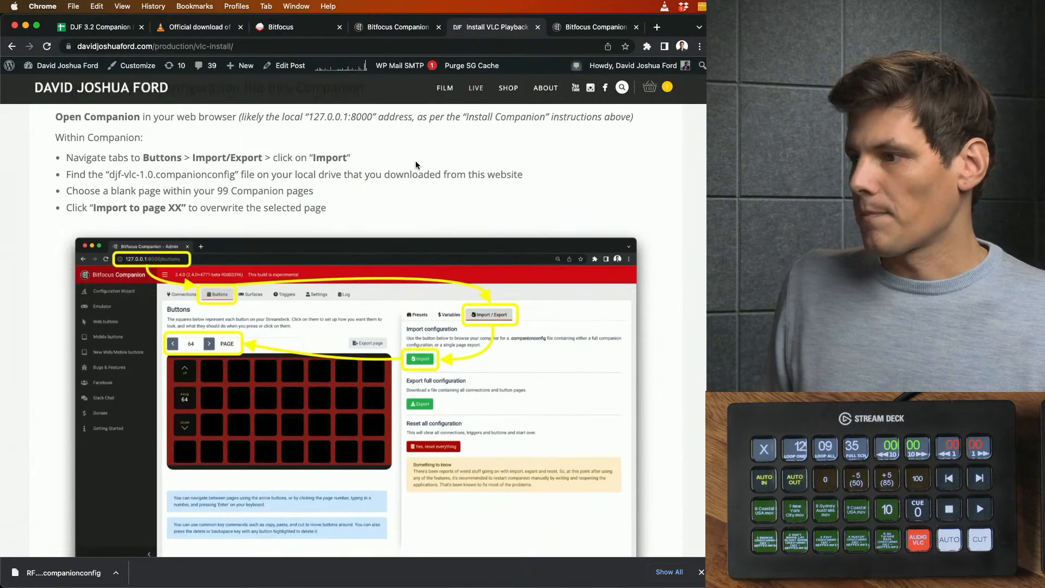
scroll(416, 162, "down", 15)
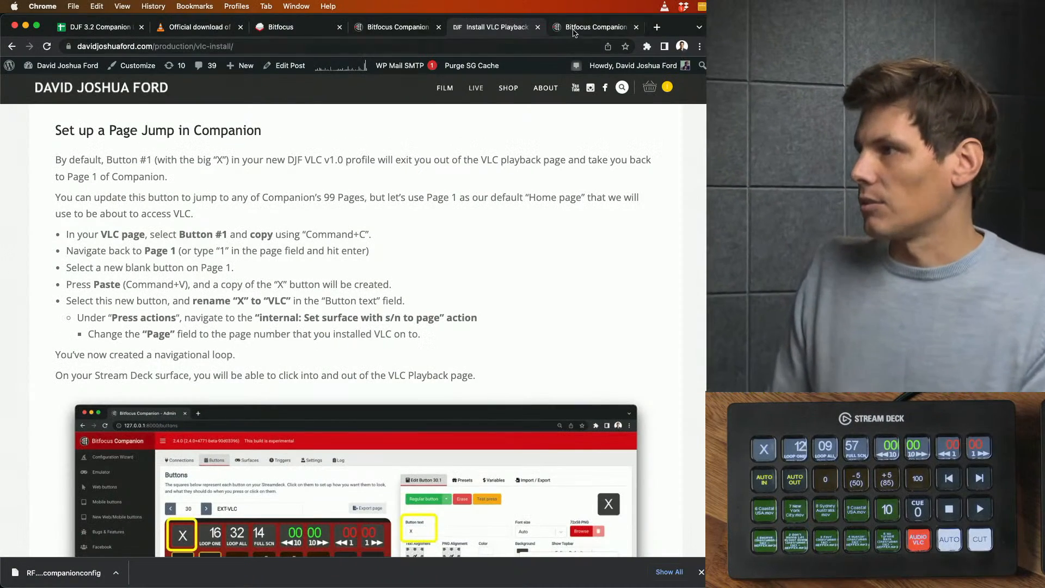
left_click(573, 32)
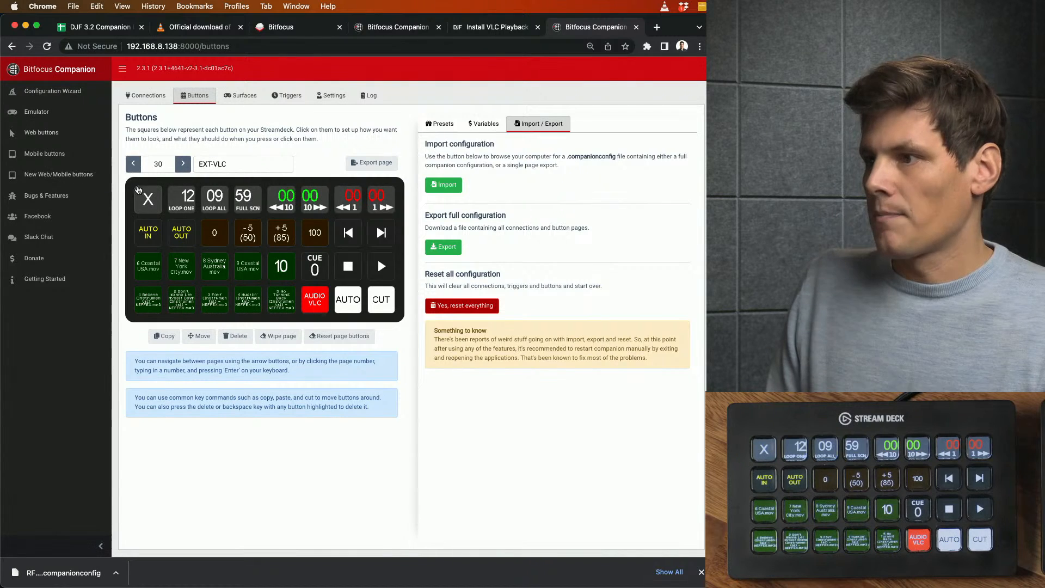
Copy the X button from page 30 to the blank button between SS1 and play on page 1, HOME
left_click(158, 188)
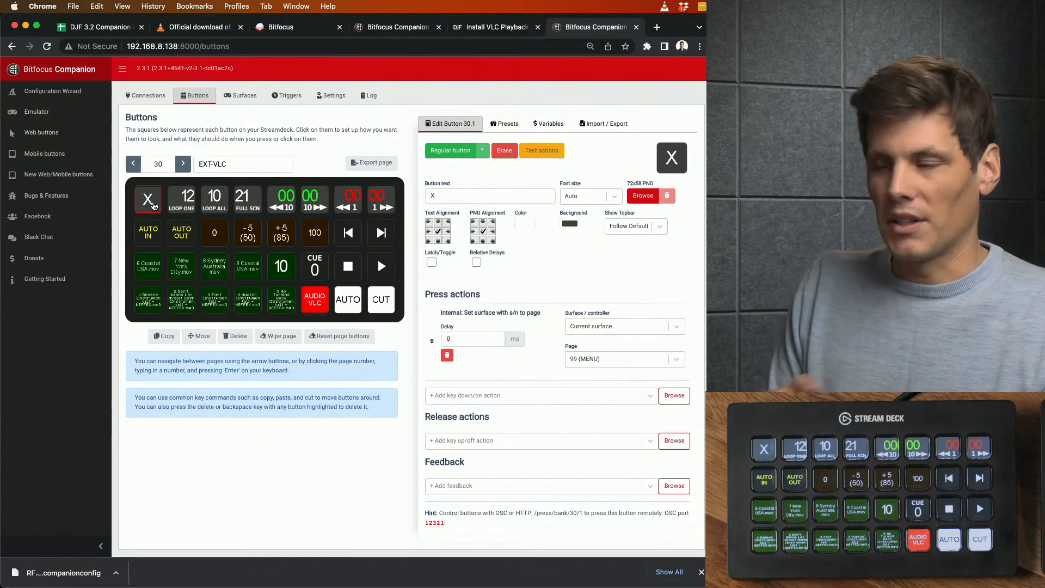
left_click(150, 163)
type("1")
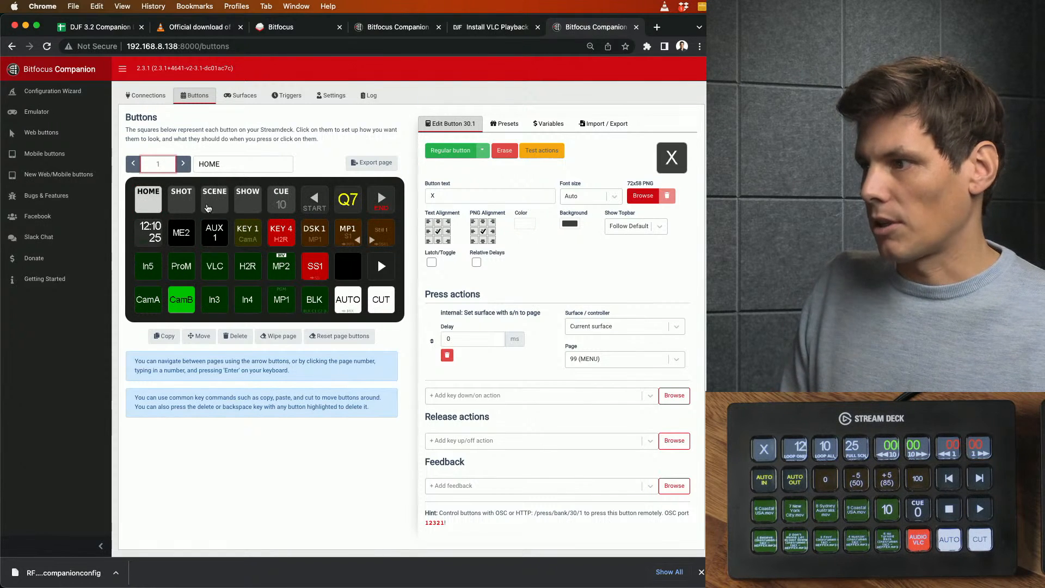
left_click(351, 269)
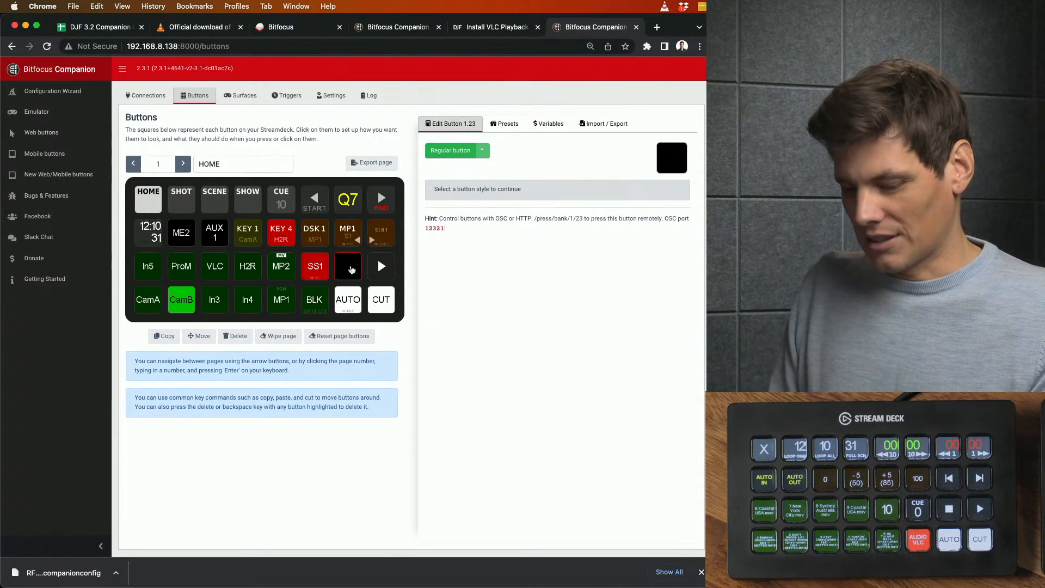
key("super+v")
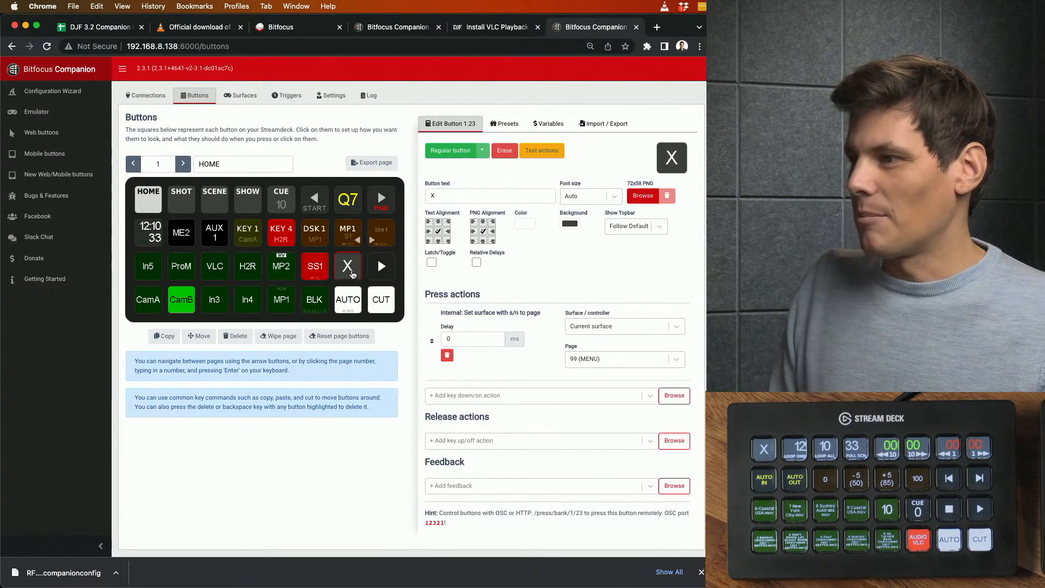
left_click(351, 273)
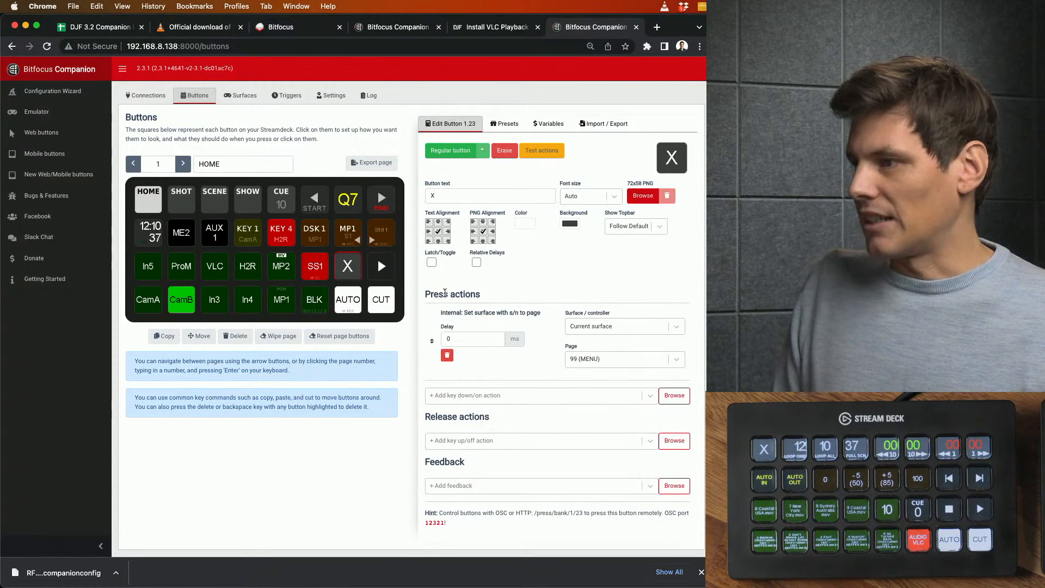
left_click_drag(435, 294, 496, 299)
left_click(496, 299)
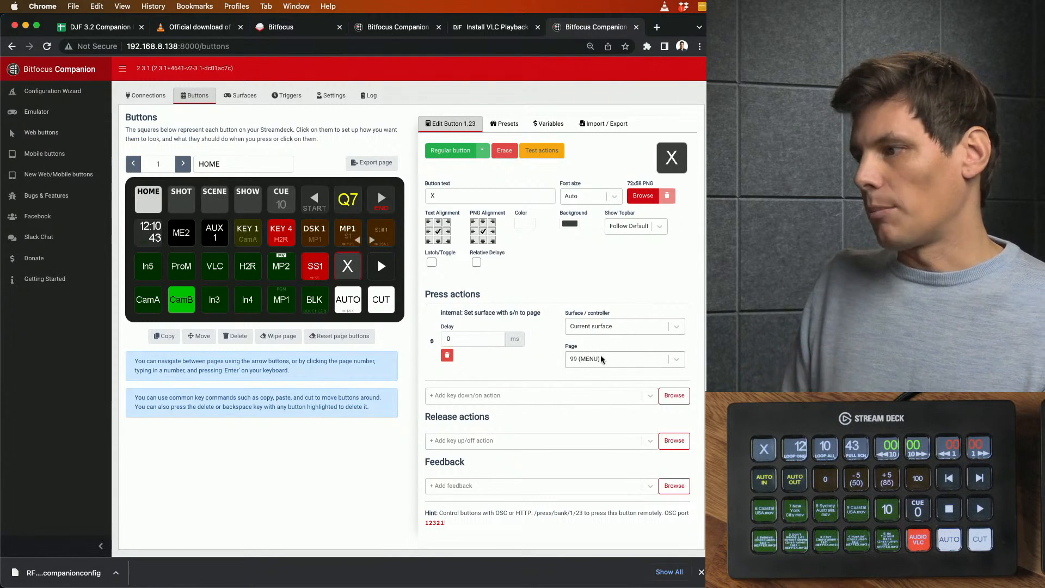
Change the pasted button's text to VLC and give it a very dark blue background
left_click(488, 196)
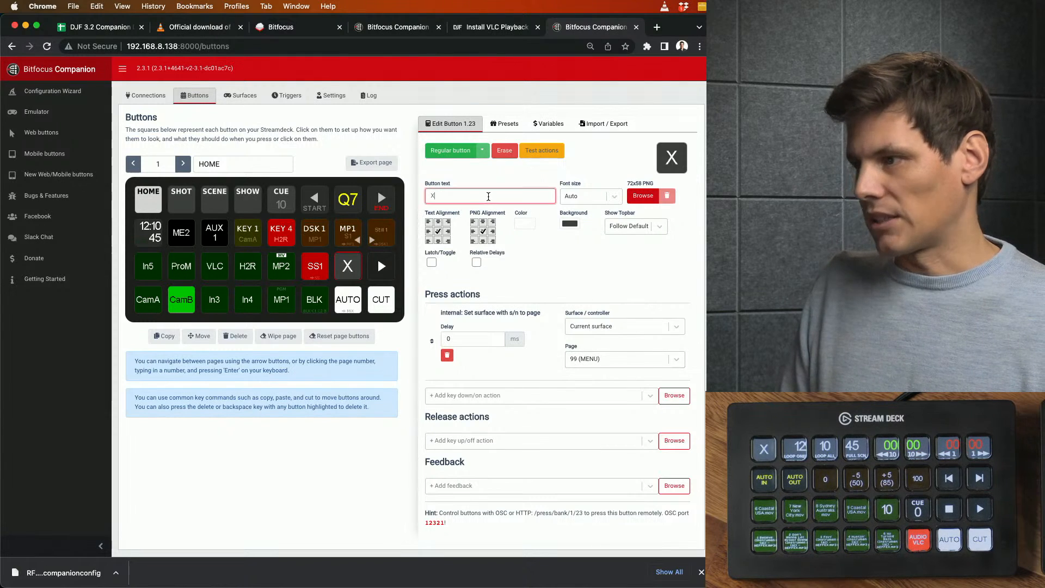
type("V")
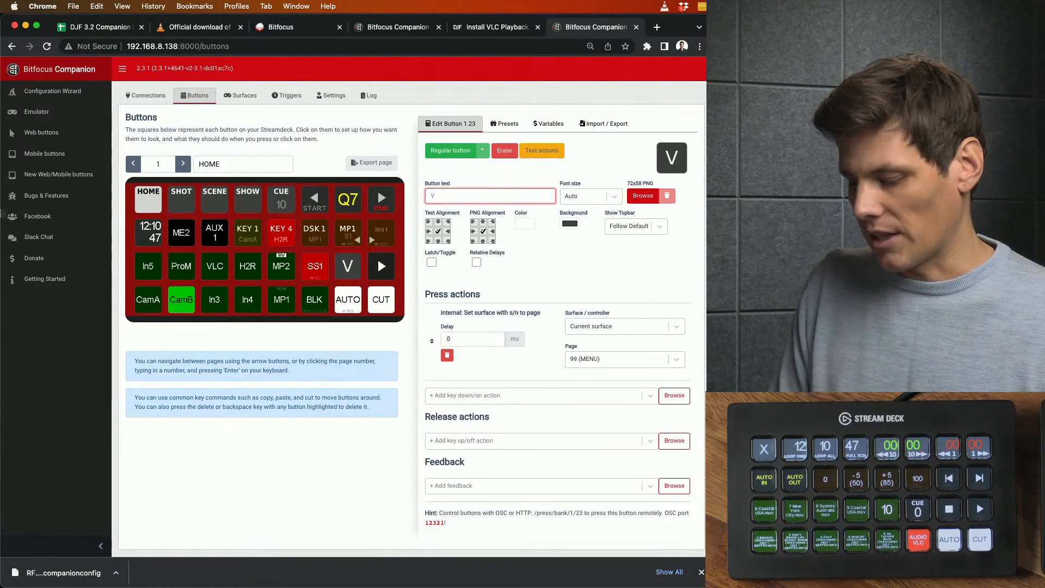
type("LC")
left_click(570, 223)
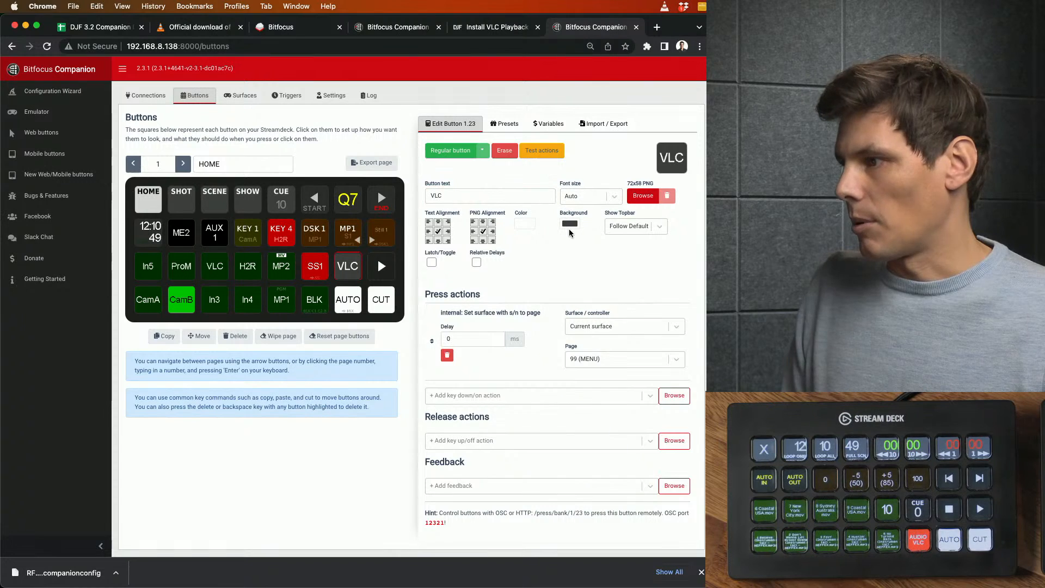
left_click(568, 386)
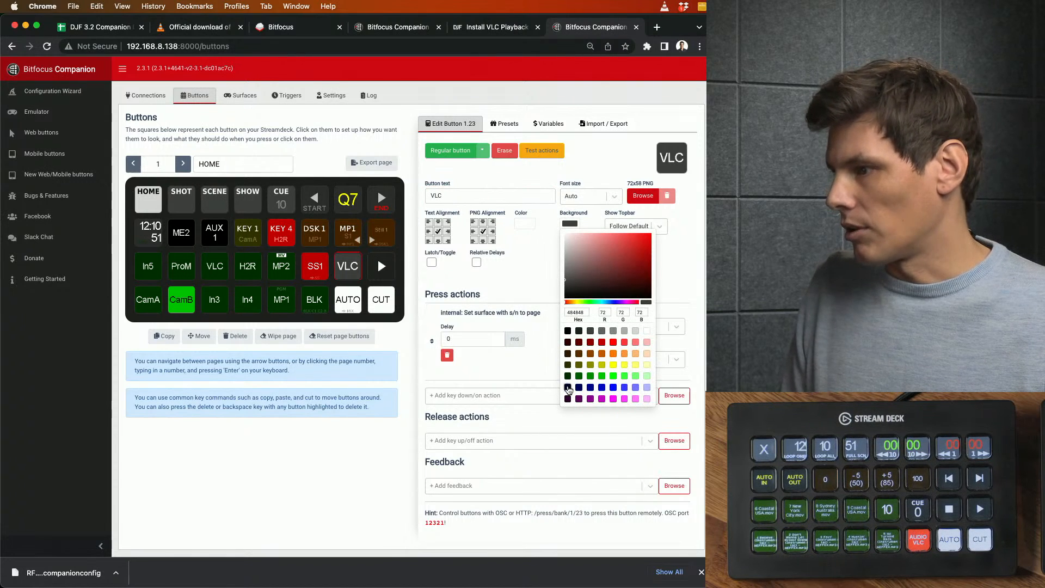
left_click(556, 281)
Set the target page of the VLC button's surface page action to 30 (EXT-VLC)
left_click(591, 362)
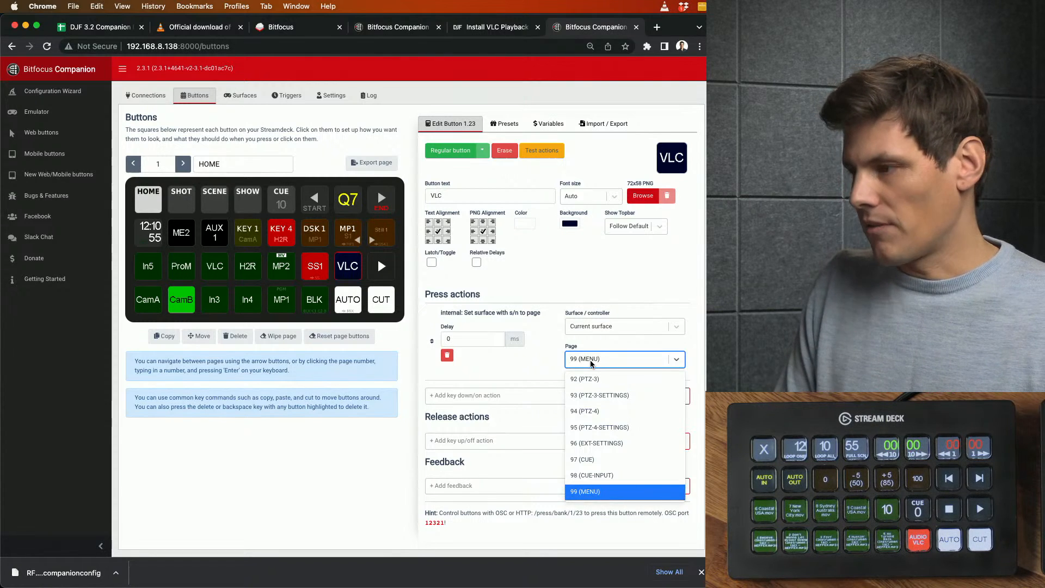
type("vlc")
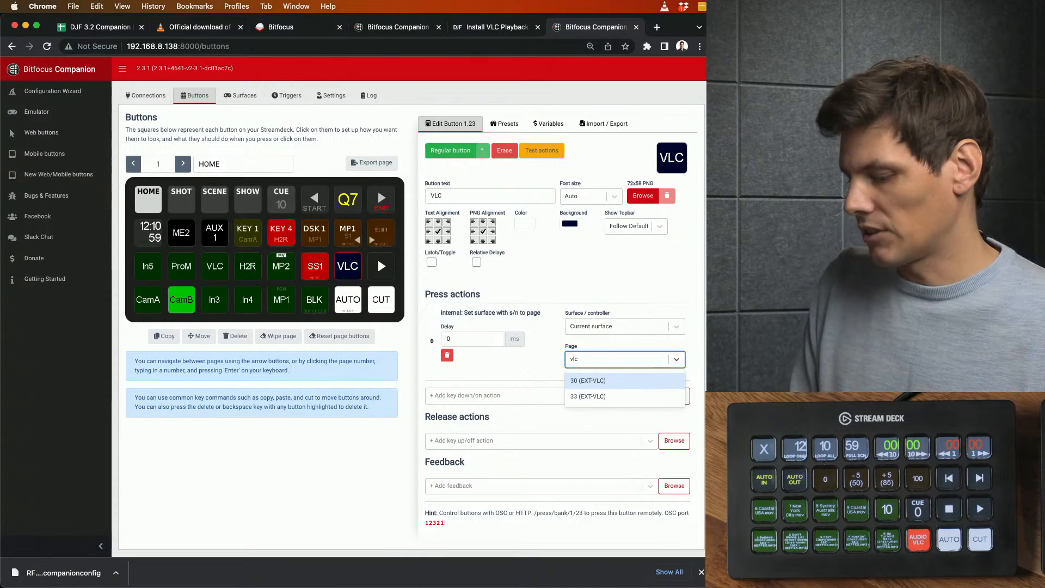
key("BackSpace")
key("BackSpace")
key("BackSpace")
type("30")
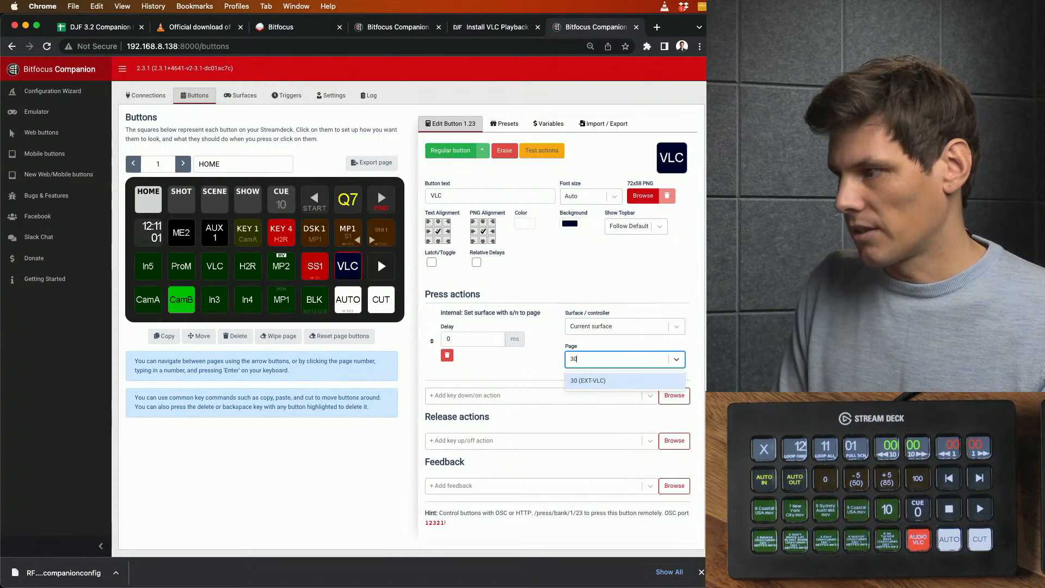
key("Return")
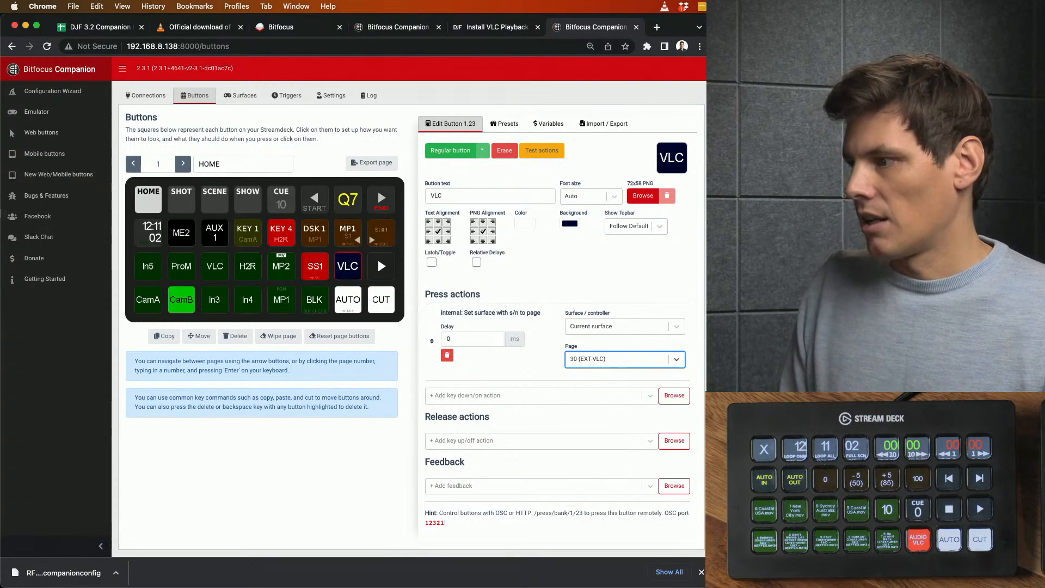
left_click(555, 355)
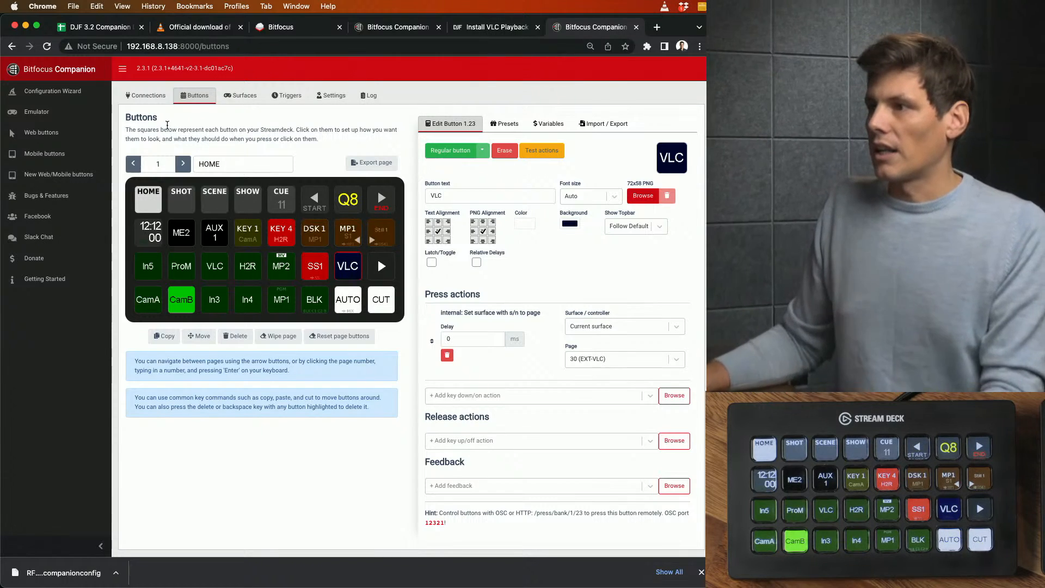
Open the vlc connection's configuration for editing and go to its target IP
left_click(145, 96)
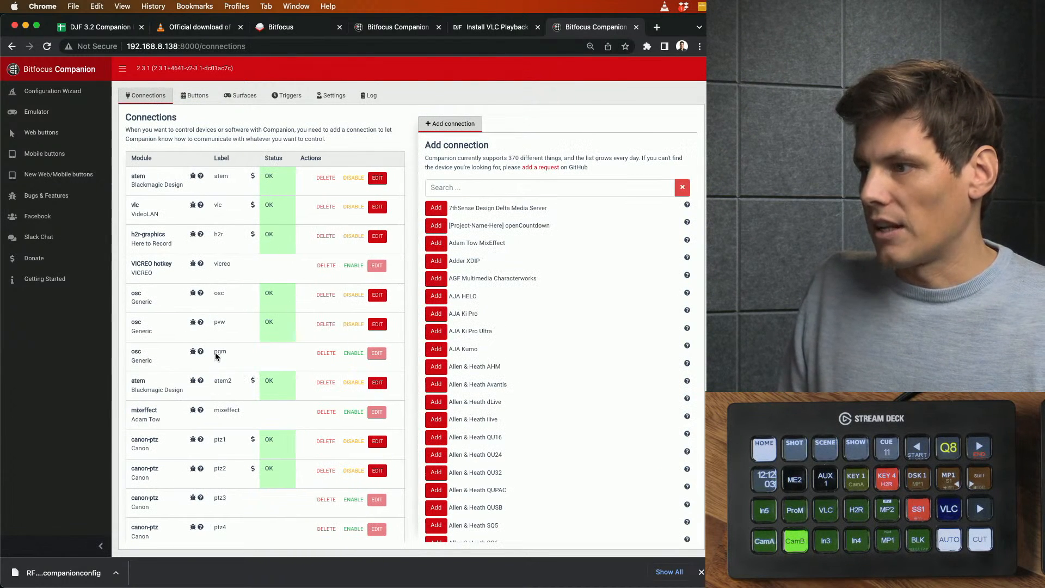
left_click(379, 208)
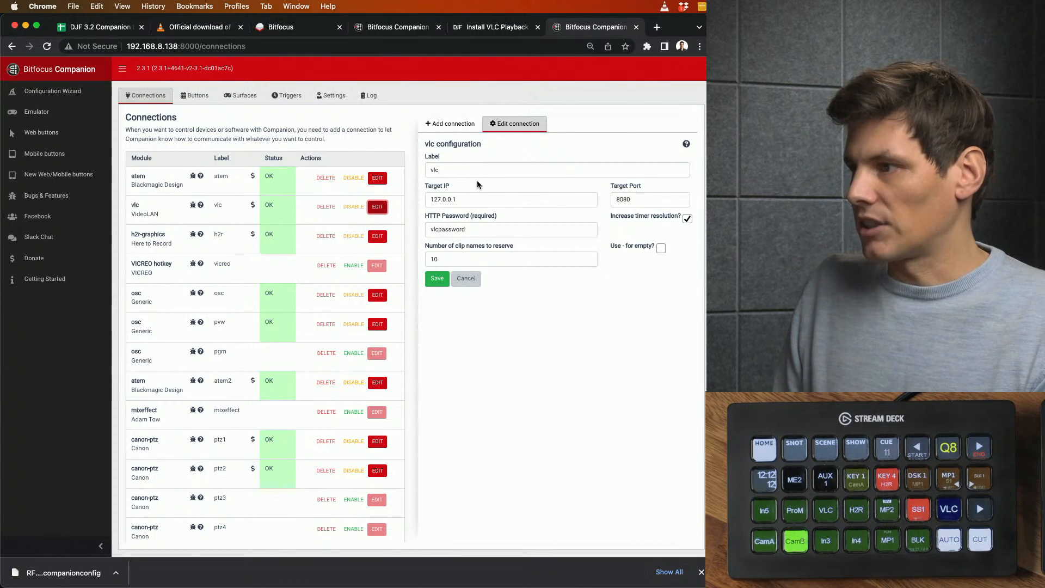
left_click(481, 200)
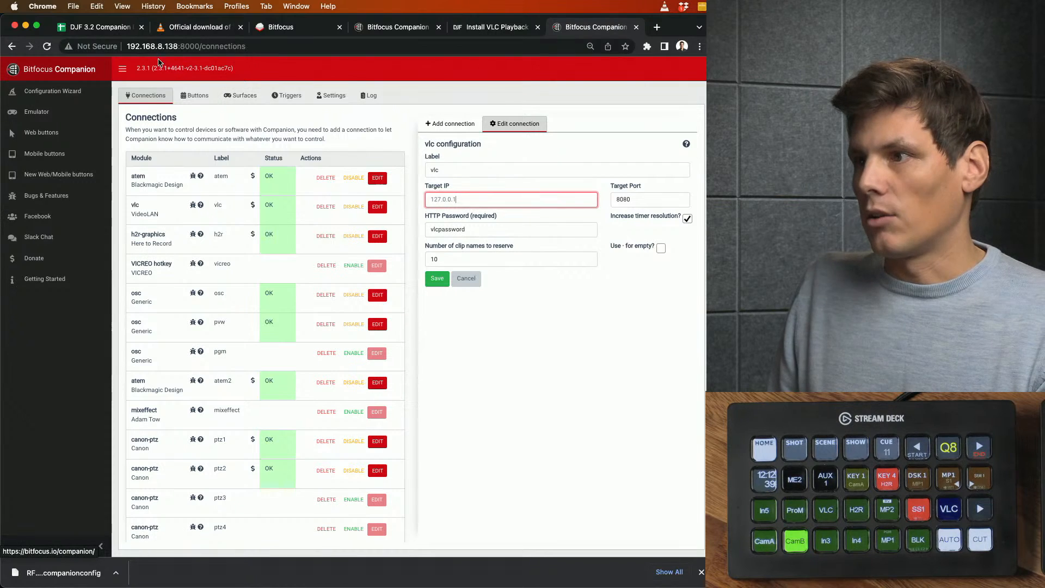
Compare the IP address in Companion's web address with the vlc connection's target IP
left_click(147, 45)
left_click(180, 46)
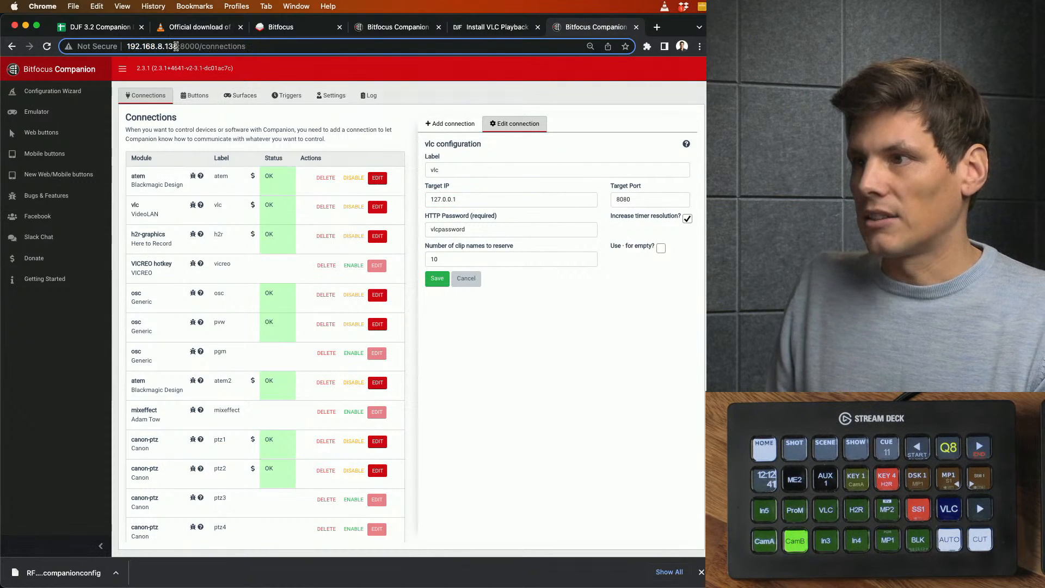
left_click_drag(176, 46, 138, 48)
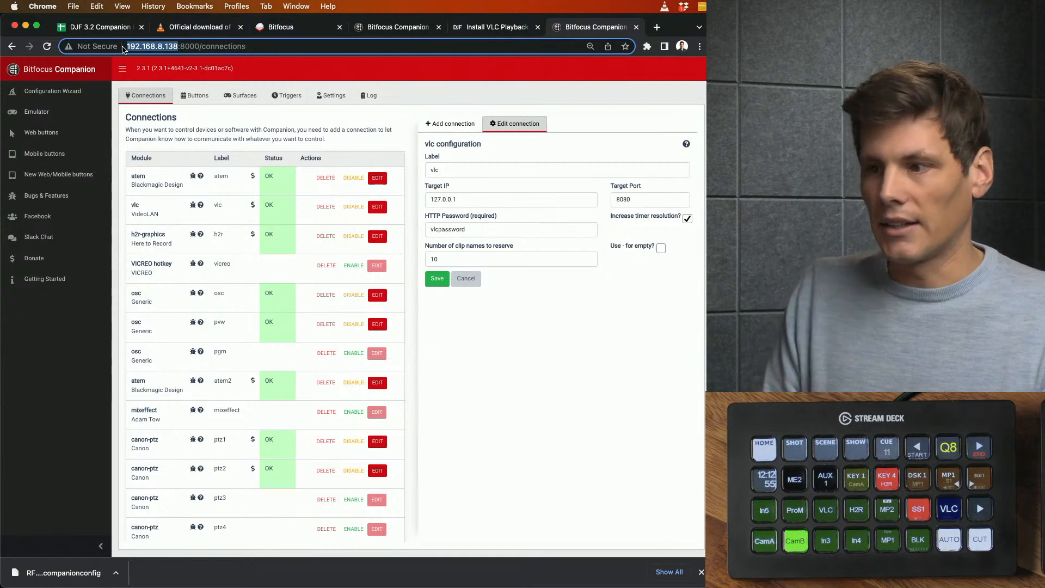
mouse_move(421, 587)
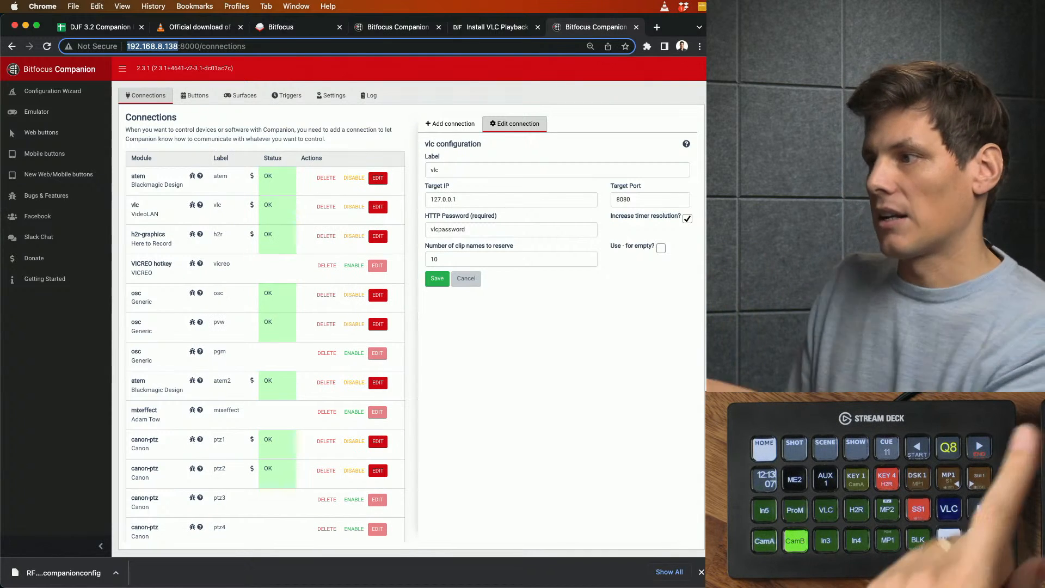
left_click(481, 203)
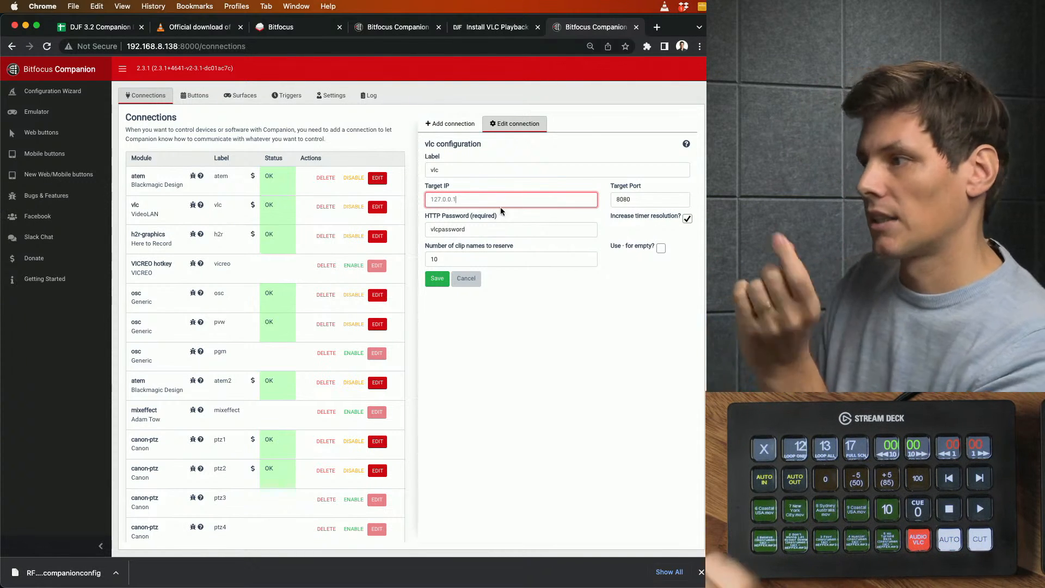
Review the vlc connection's target IP, HTTP password and number of reserved clip names, save the configuration and check its status
left_click(477, 188)
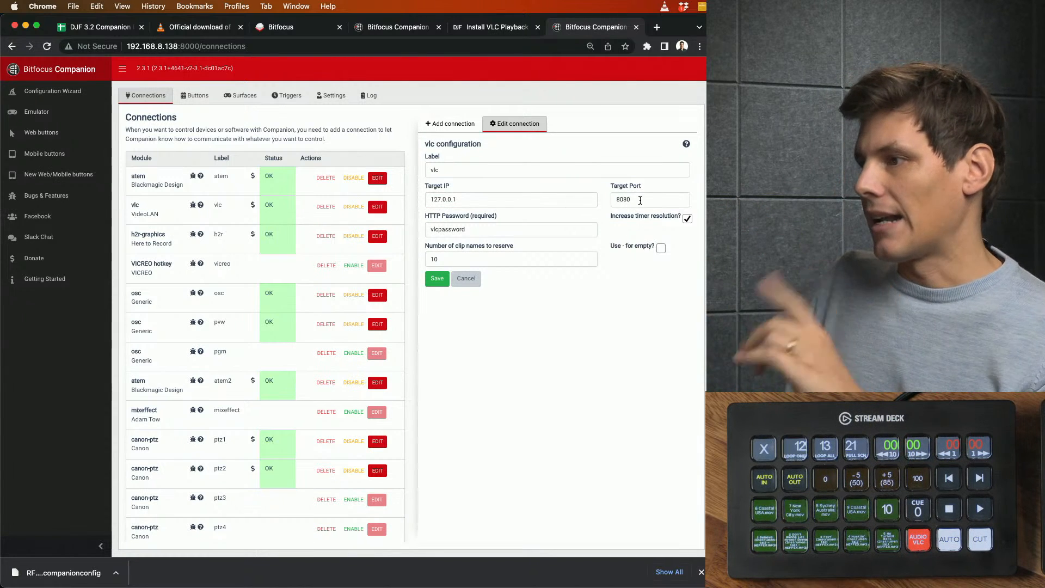
left_click(491, 229)
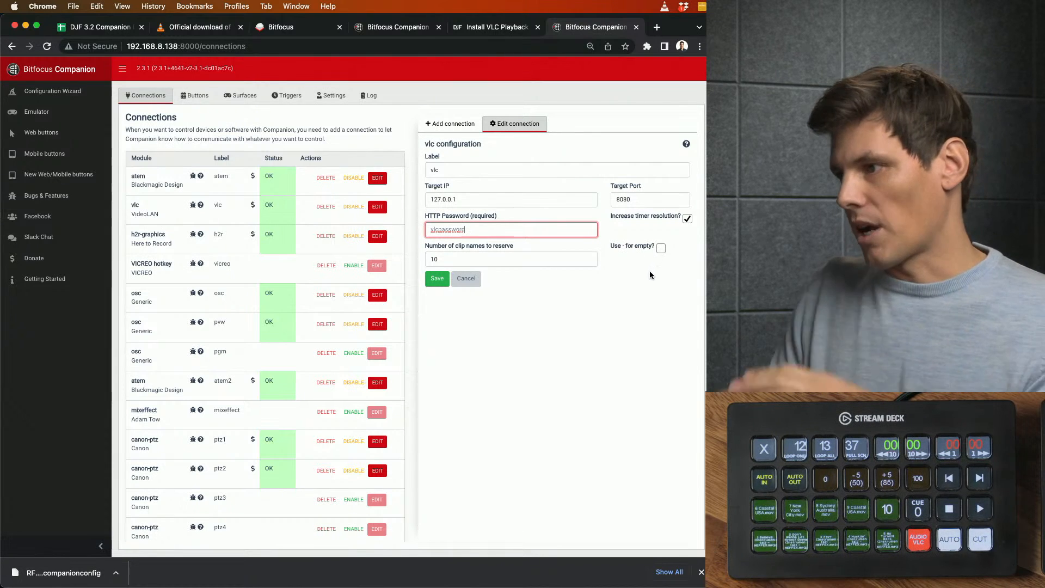
left_click(459, 256)
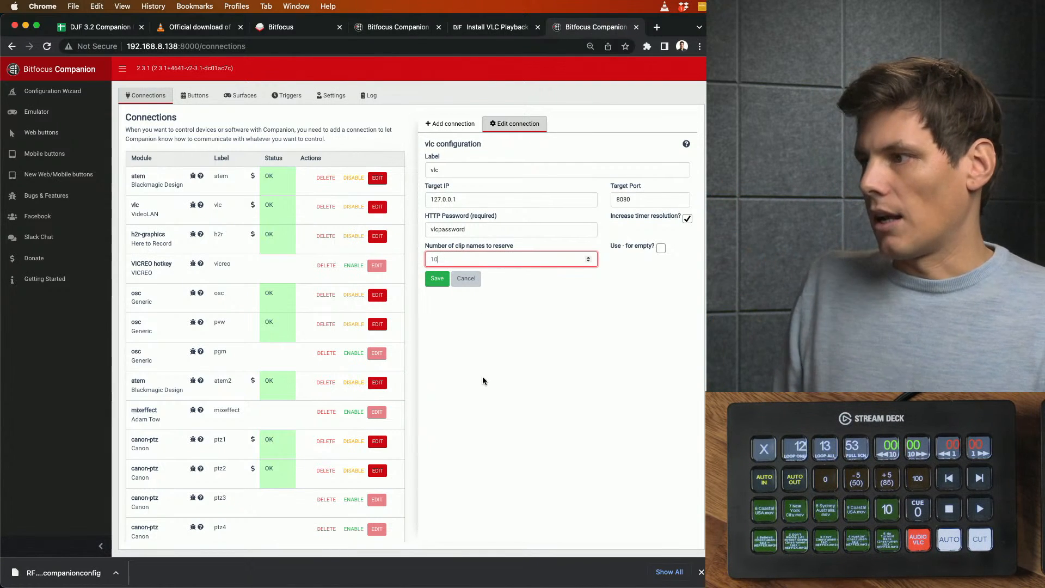
left_click(439, 280)
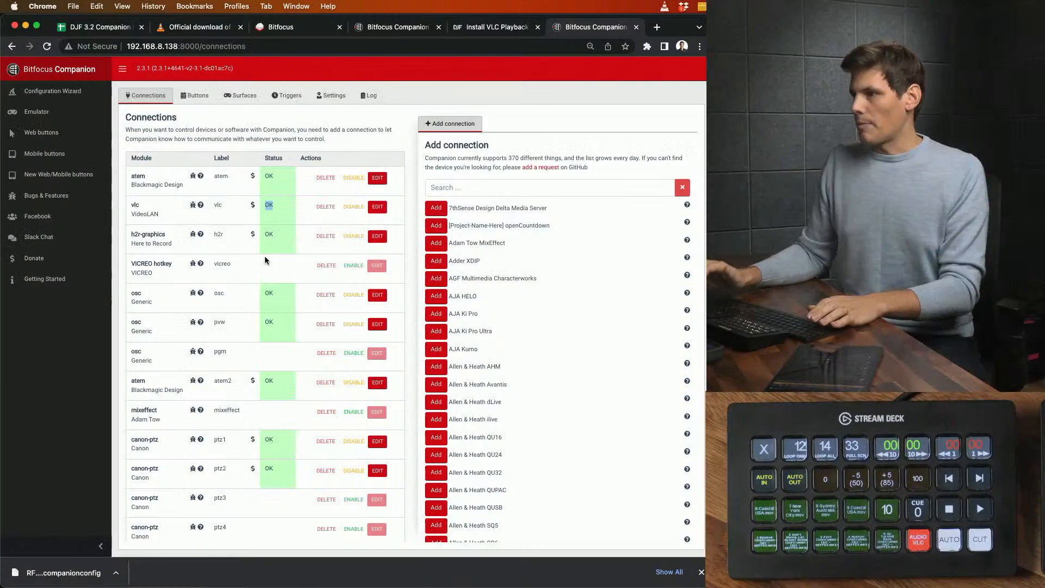
left_click(373, 131)
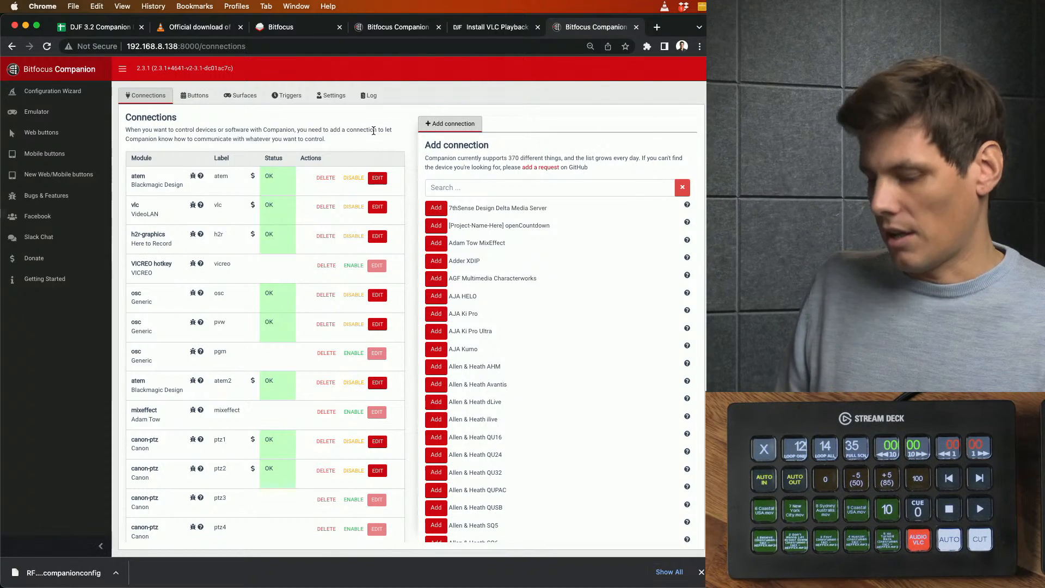
Clear away the browser, the Downloads window and the Companion launcher, leaving the VLC media player window in front
key("super+h")
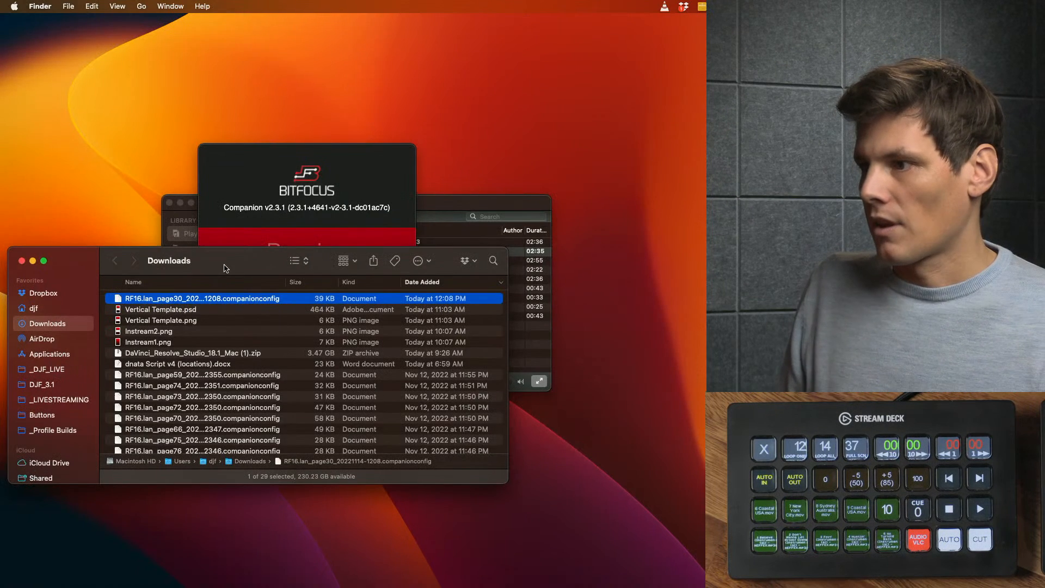
key("super+w")
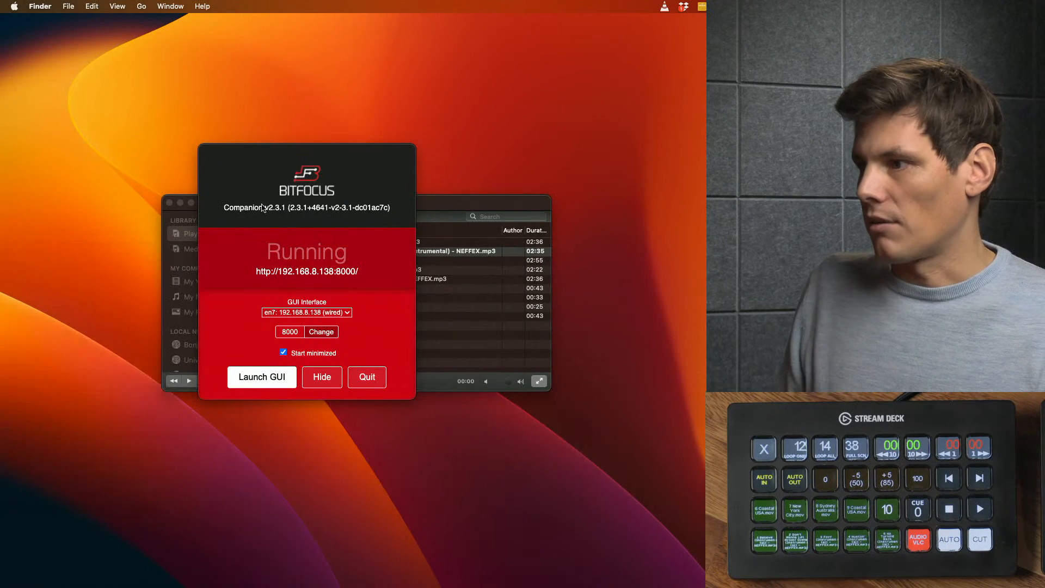
left_click(322, 378)
left_click(302, 208)
left_click_drag(302, 208, 277, 161)
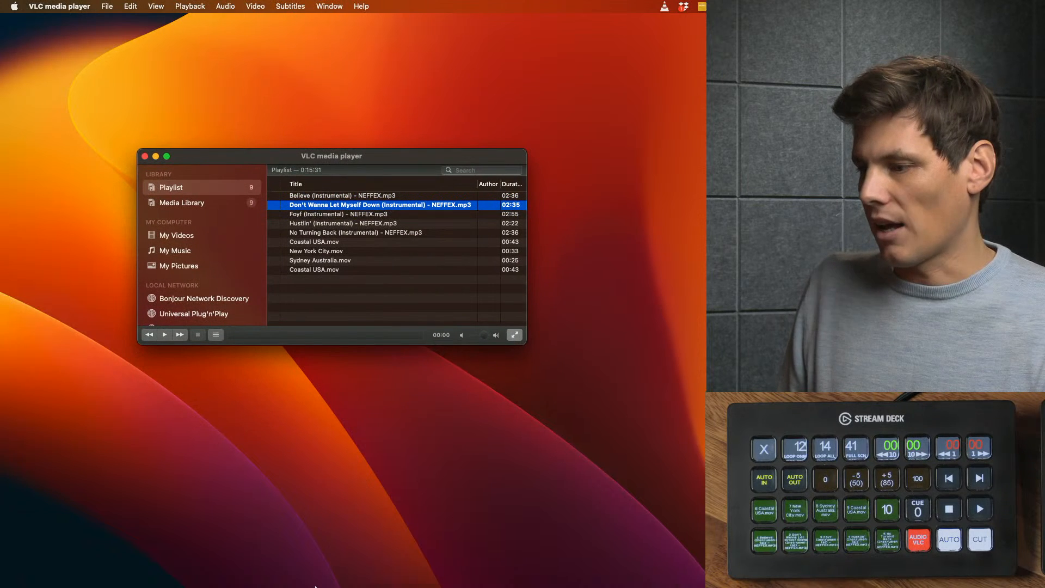
mouse_move(315, 586)
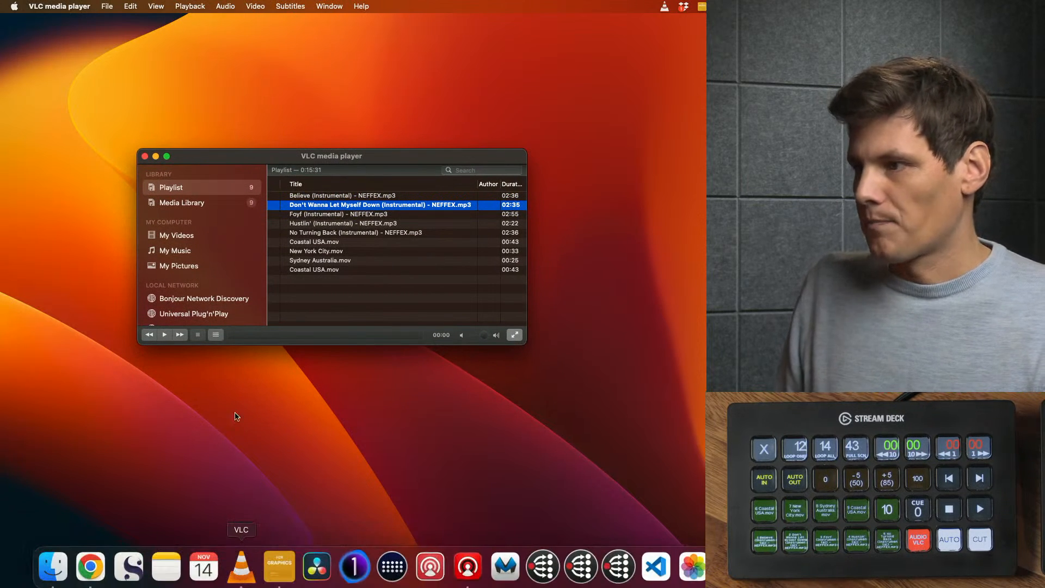
left_click_drag(231, 160, 230, 152)
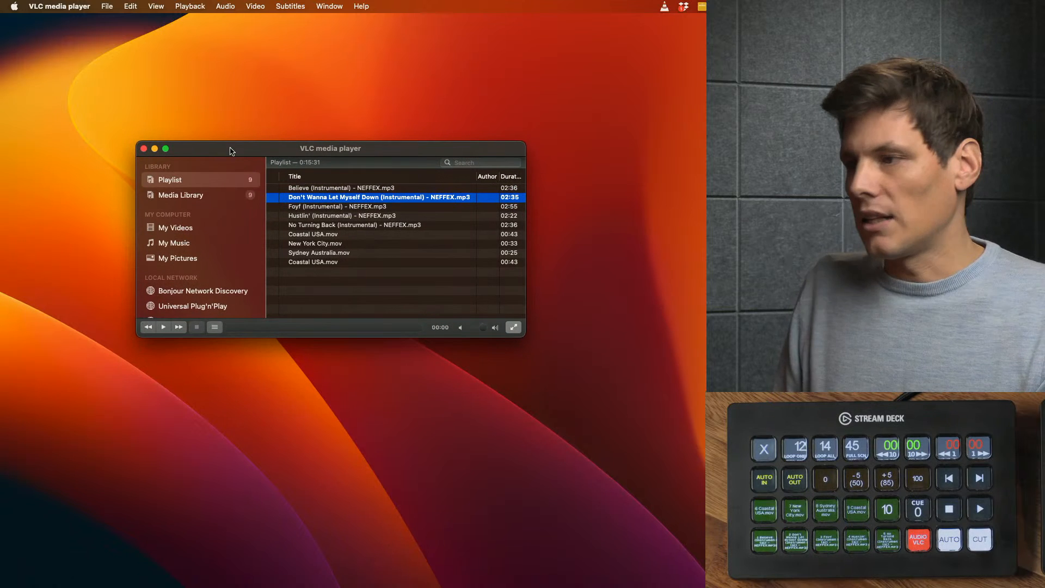
Compare the clips in VLC's Media Library with those in the Playlist
left_click(214, 196)
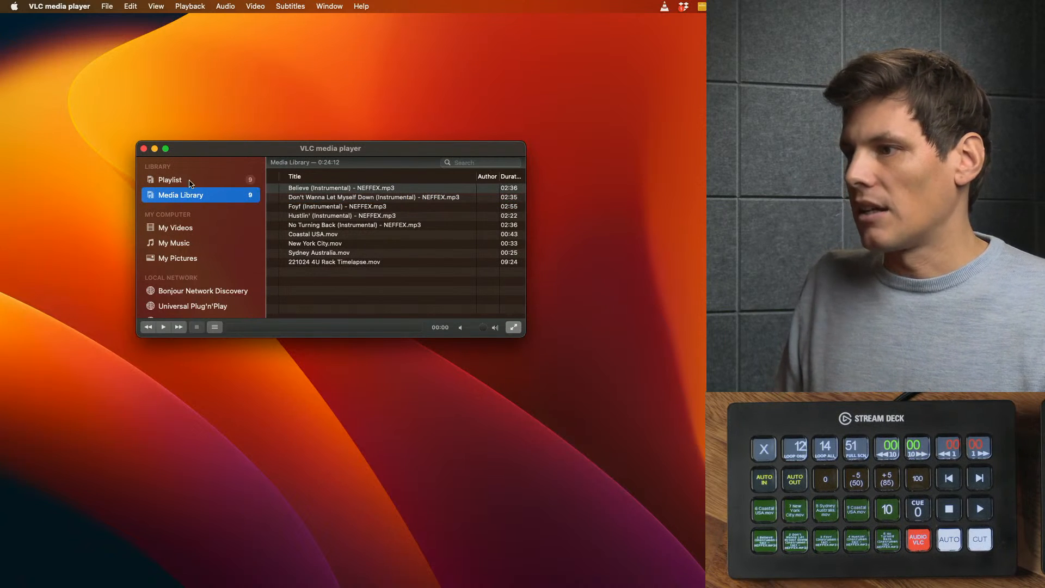
left_click(283, 189)
left_click(365, 263, "shift")
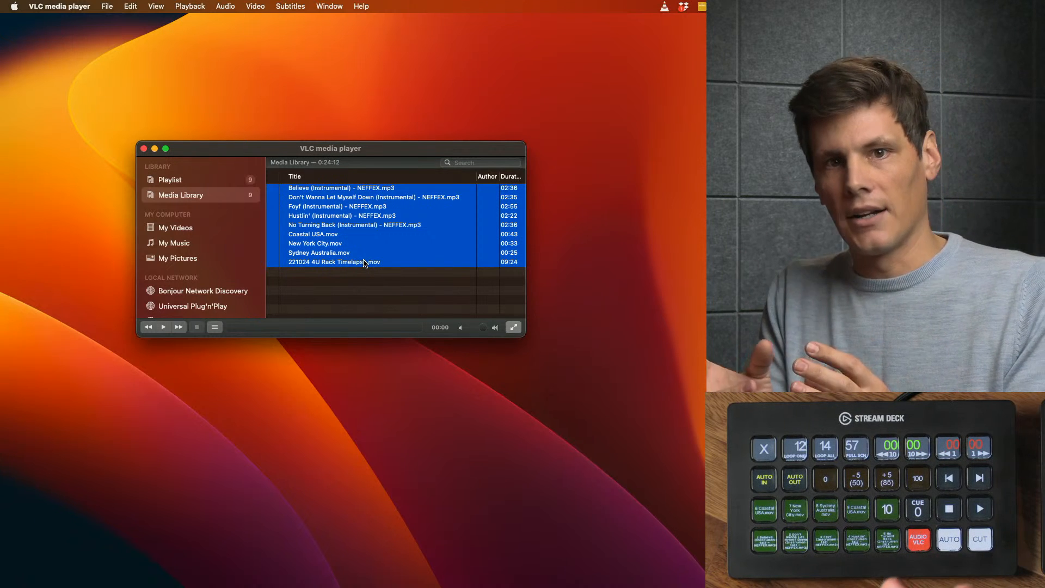
left_click(213, 181)
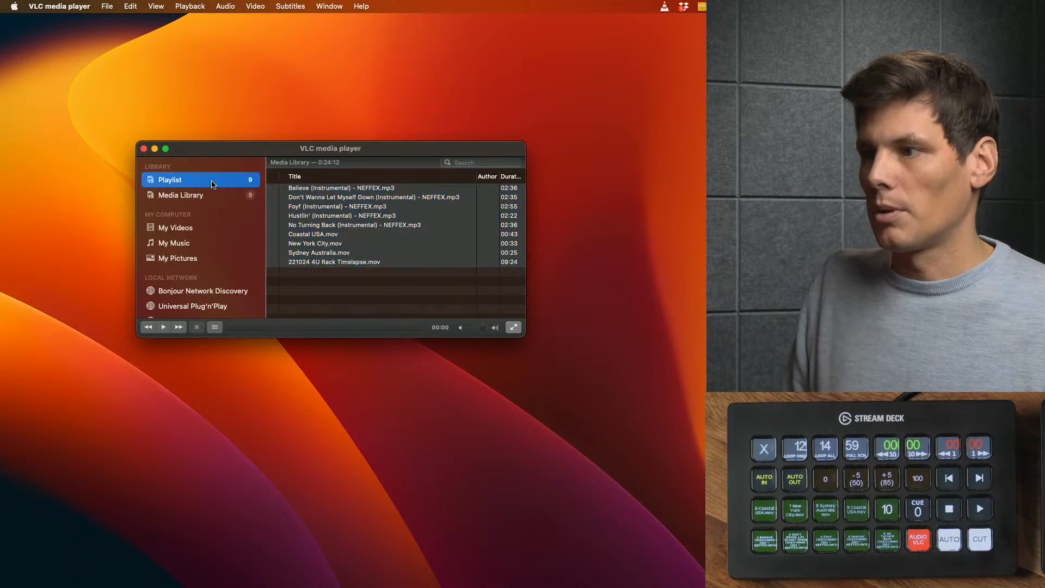
Add the five NEFFEX instrumental tracks from the Media Library to the playlist and show the playlist
left_click(212, 196)
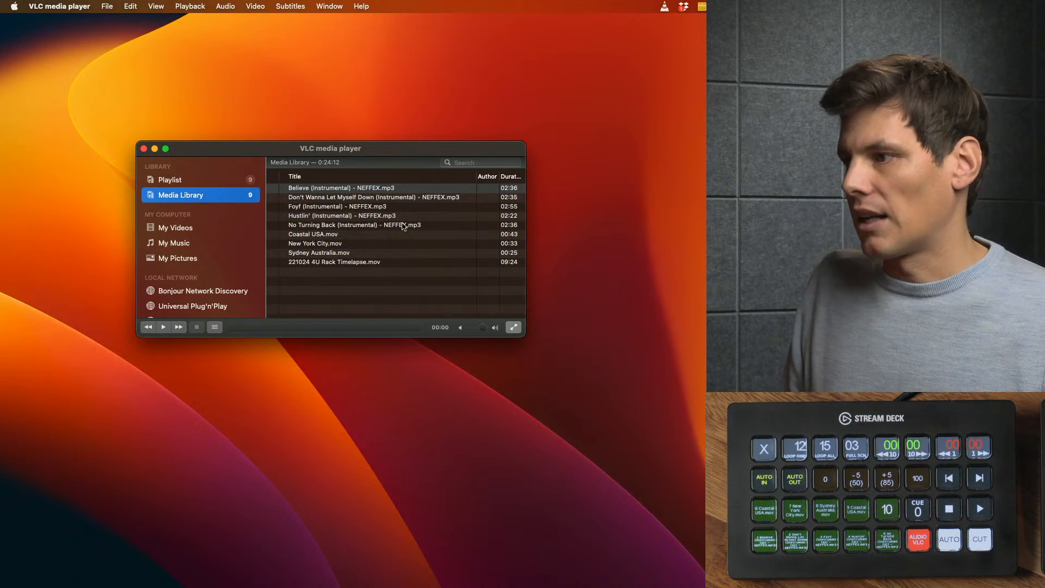
left_click(432, 228, "shift")
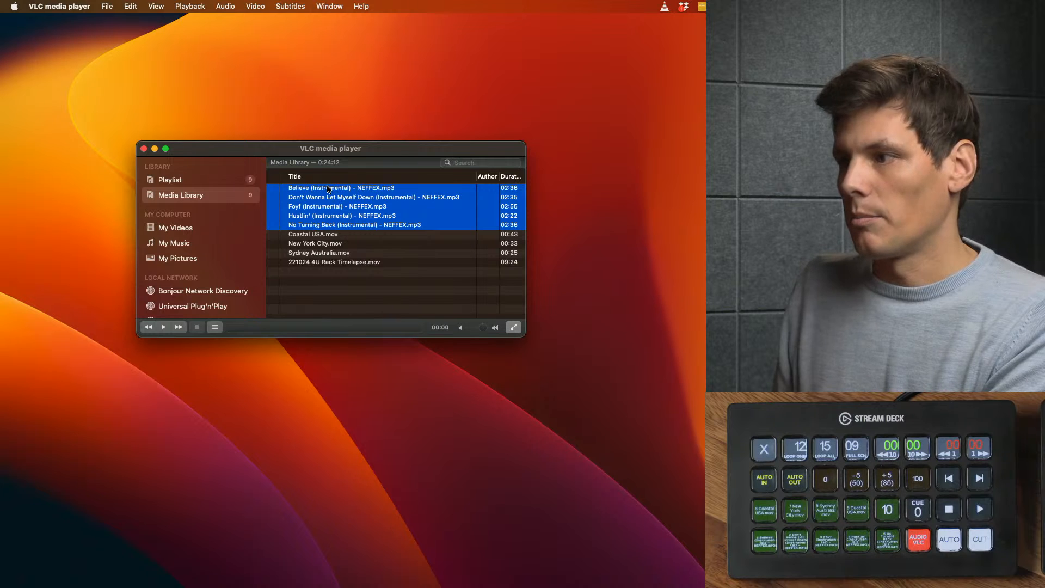
left_click_drag(328, 189, 202, 184)
left_click(202, 184)
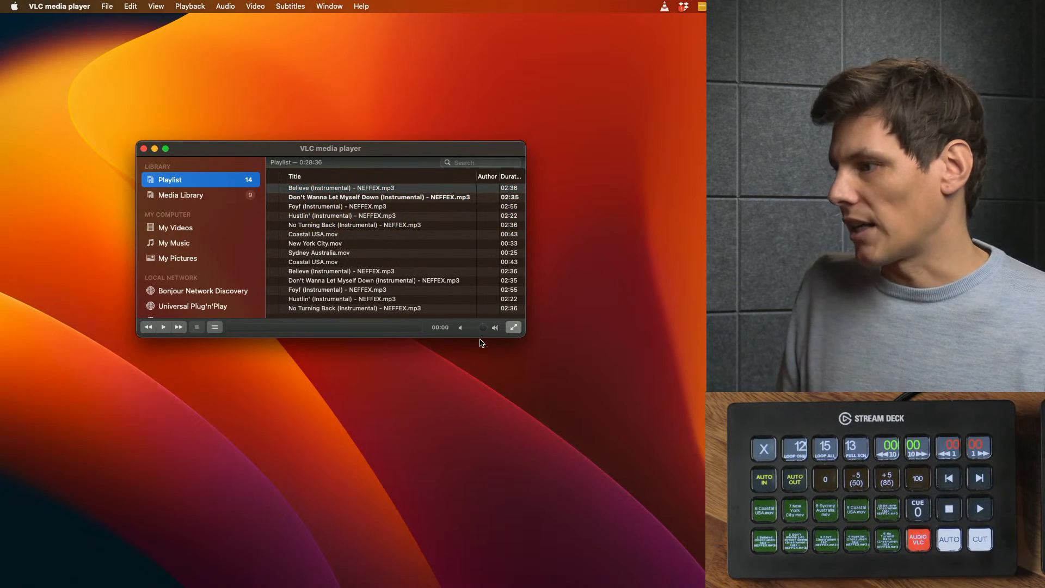
Make the VLC window taller and remove every item from the playlist
left_click_drag(480, 339, 480, 426)
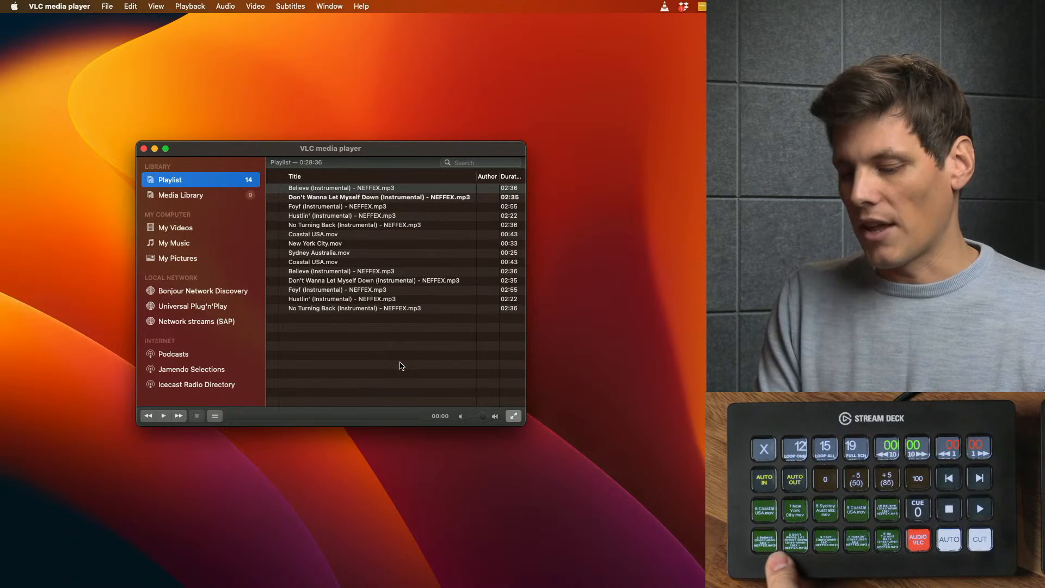
left_click(365, 340)
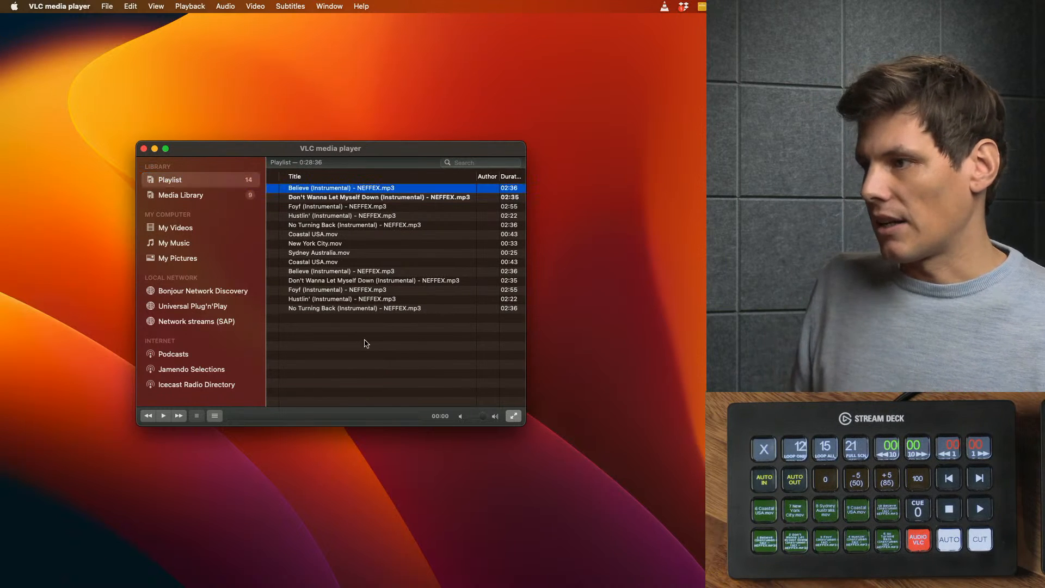
key("super+a")
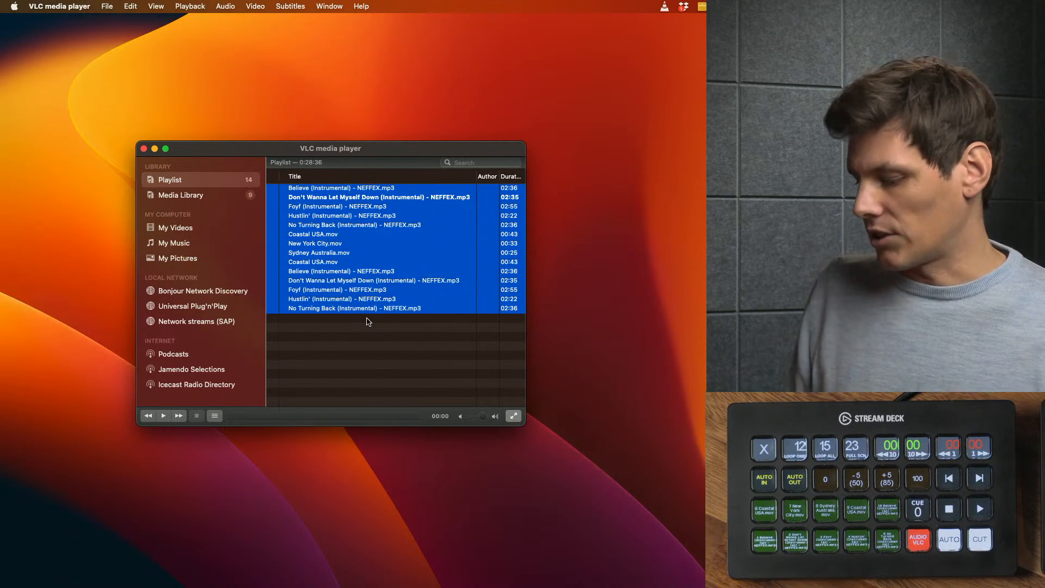
key("BackSpace")
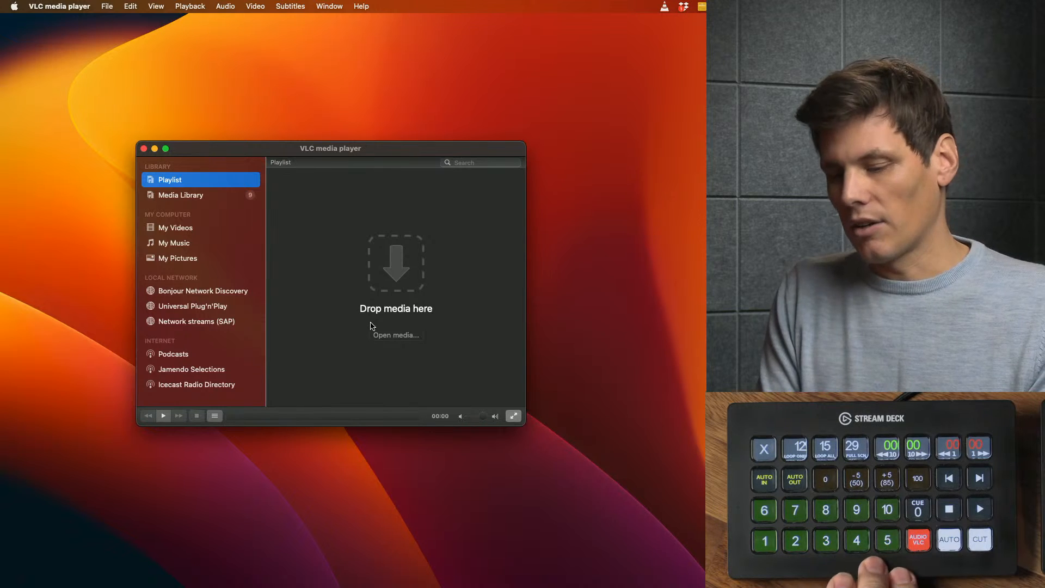
Add Coastal USA.mov, New York City.mov and Sydney Australia.mov from the Media Library to the empty playlist and show it
left_click(223, 195)
left_click_drag(324, 234, 212, 183)
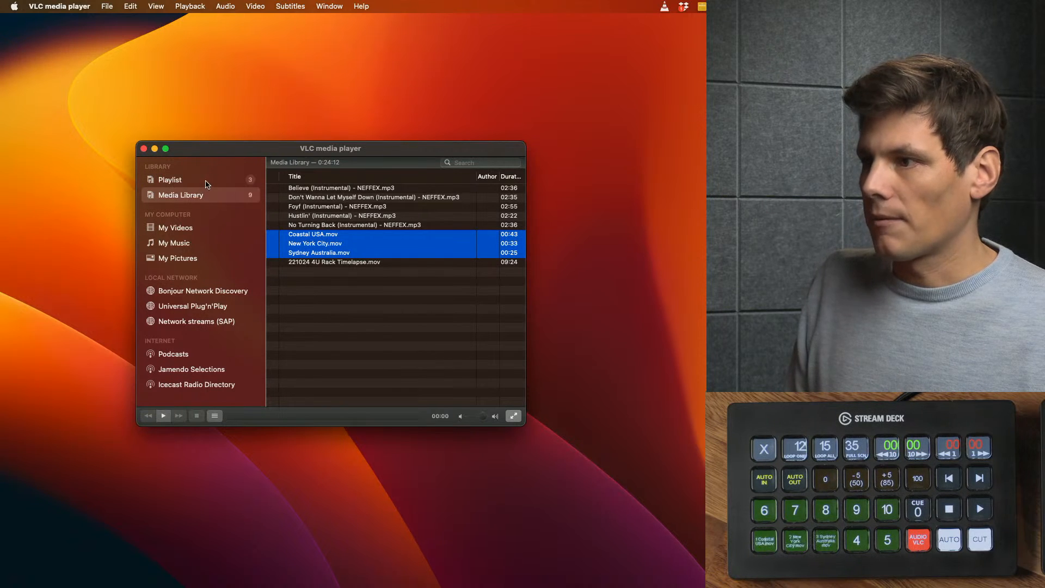
left_click(214, 184)
left_click(370, 188)
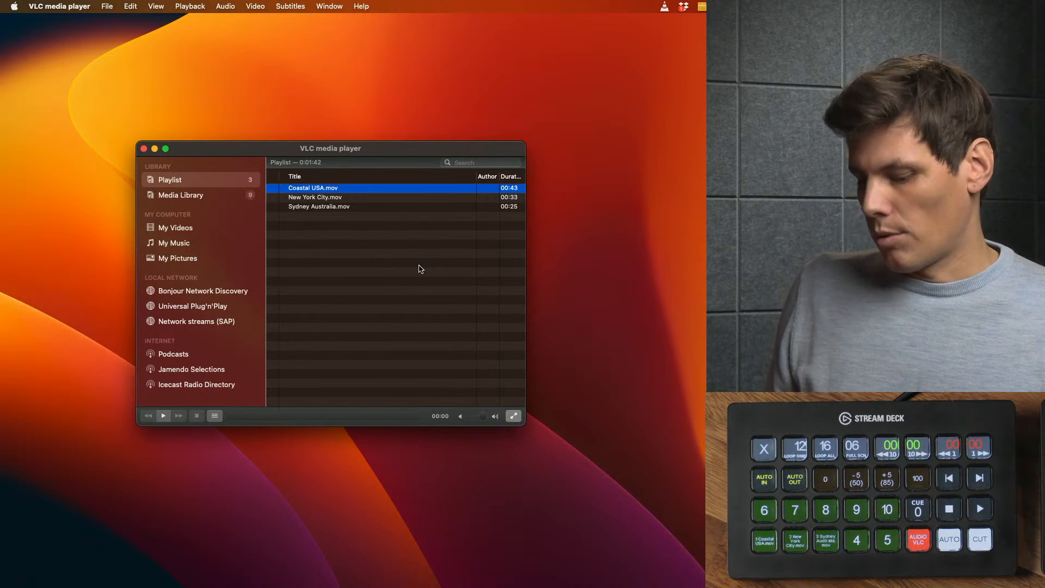
Switch to Chrome and read the VLC install guide's section on configuring VLC to connect to Companion
key("super+Tab")
key("super+Tab")
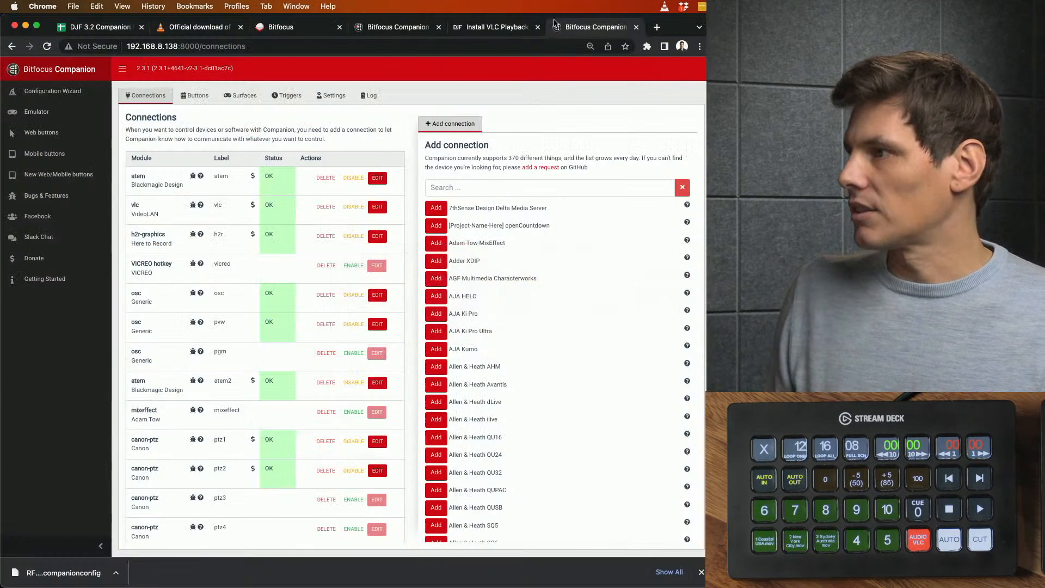
left_click(509, 33)
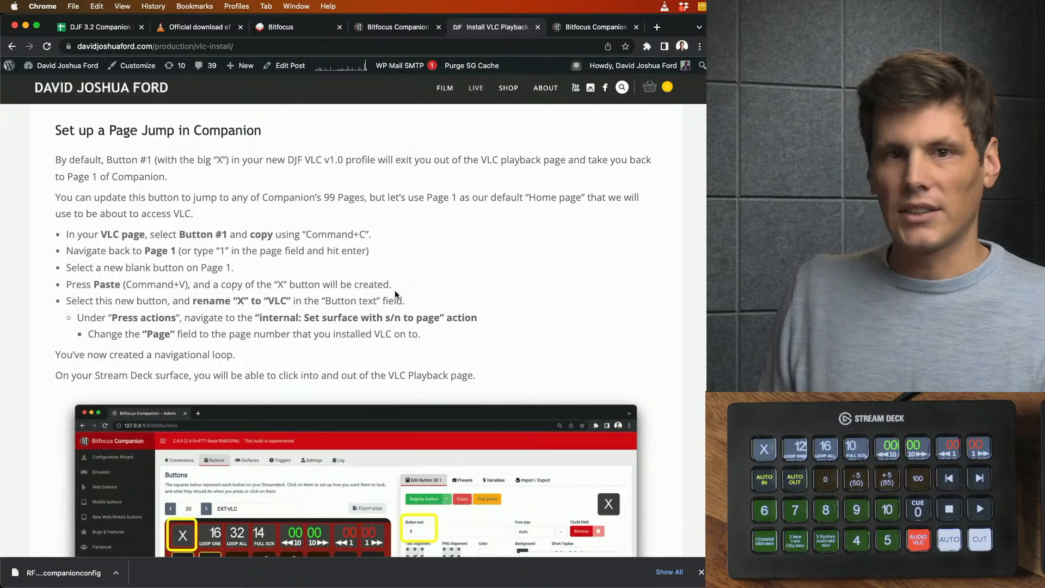
left_click(117, 47)
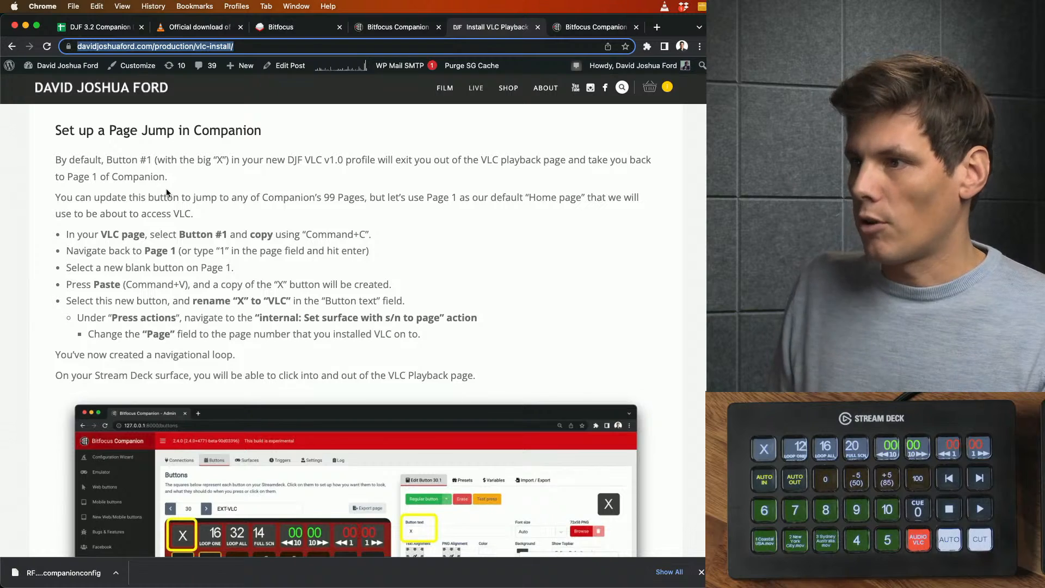
scroll(166, 191, "down", 12)
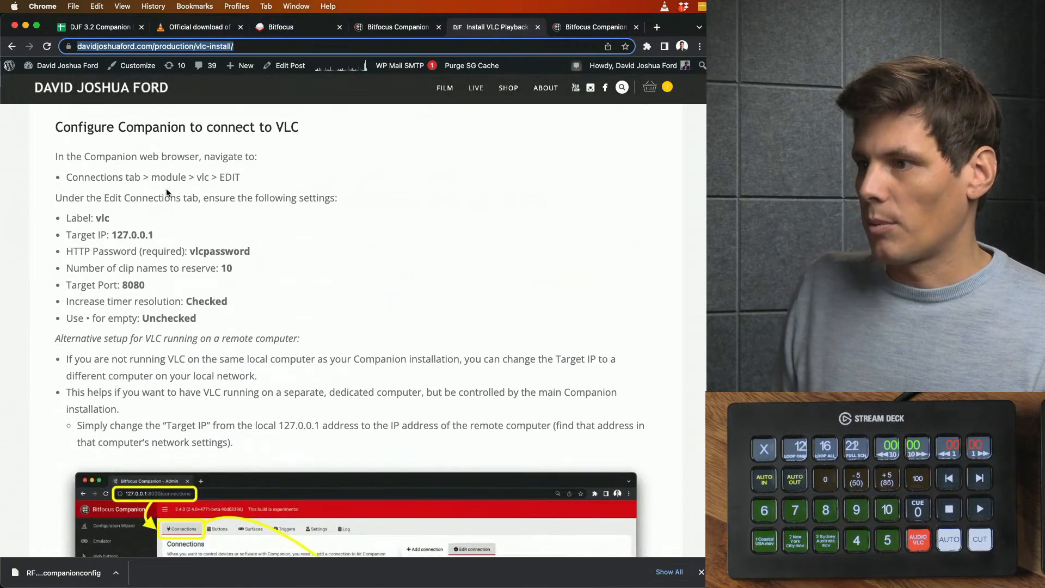
scroll(166, 192, "down", 13)
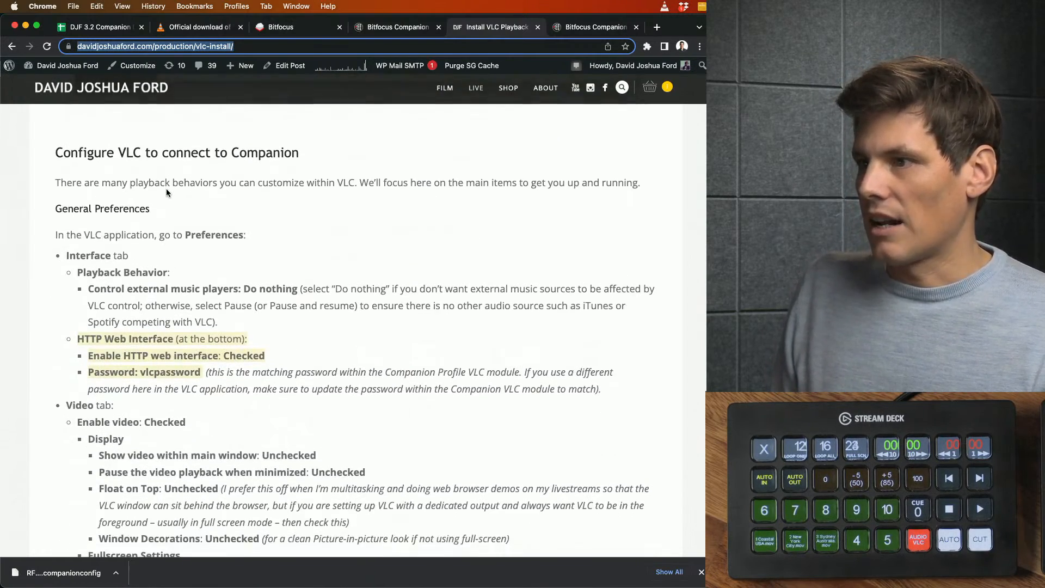
scroll(166, 192, "down", 1)
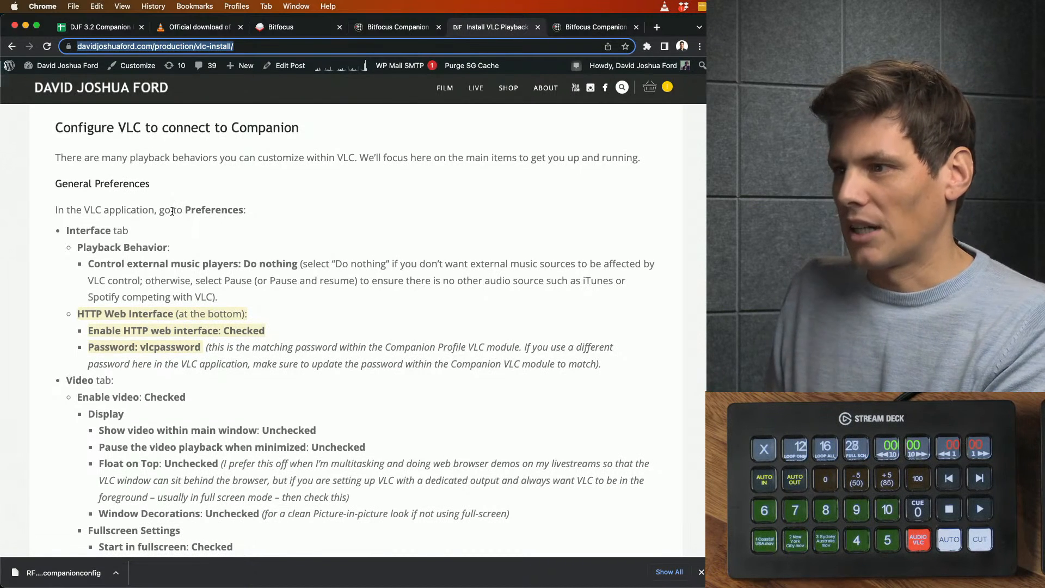
scroll(172, 212, "down", 1)
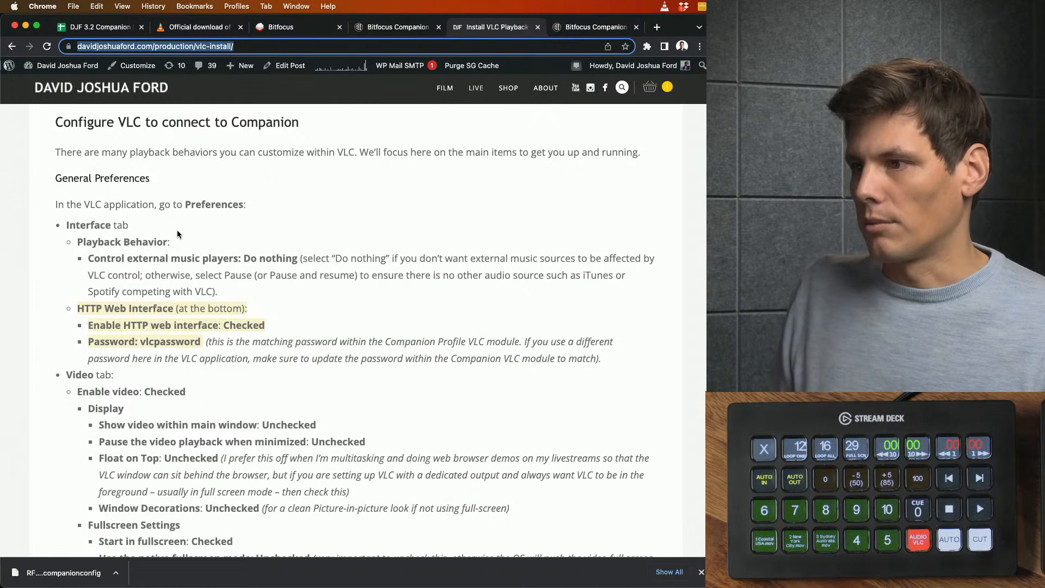
Switch to VLC, open its preferences beside the guide and go to the HTTP web interface password
key("super+Tab")
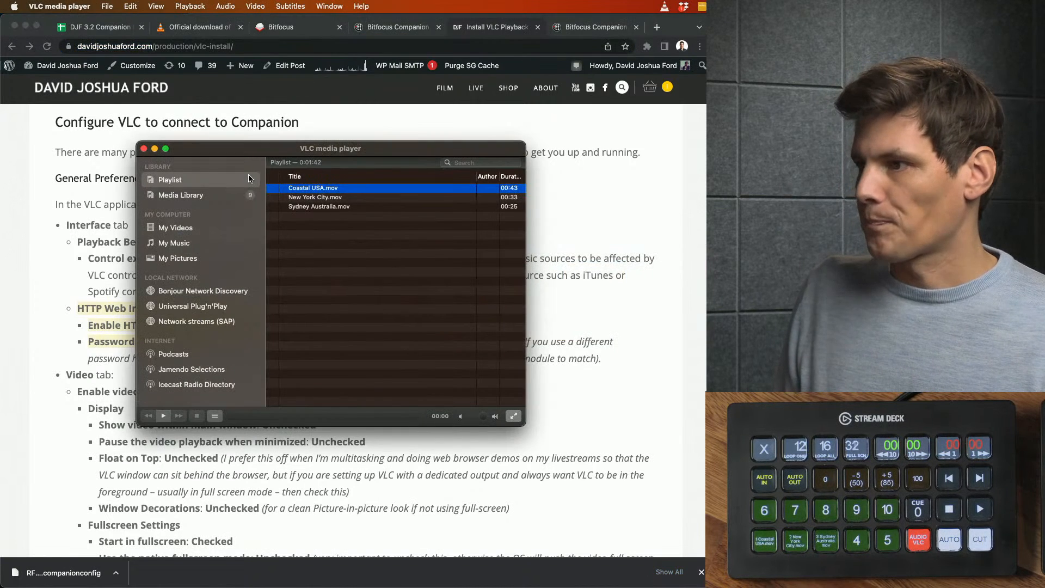
left_click_drag(236, 153, 369, 236)
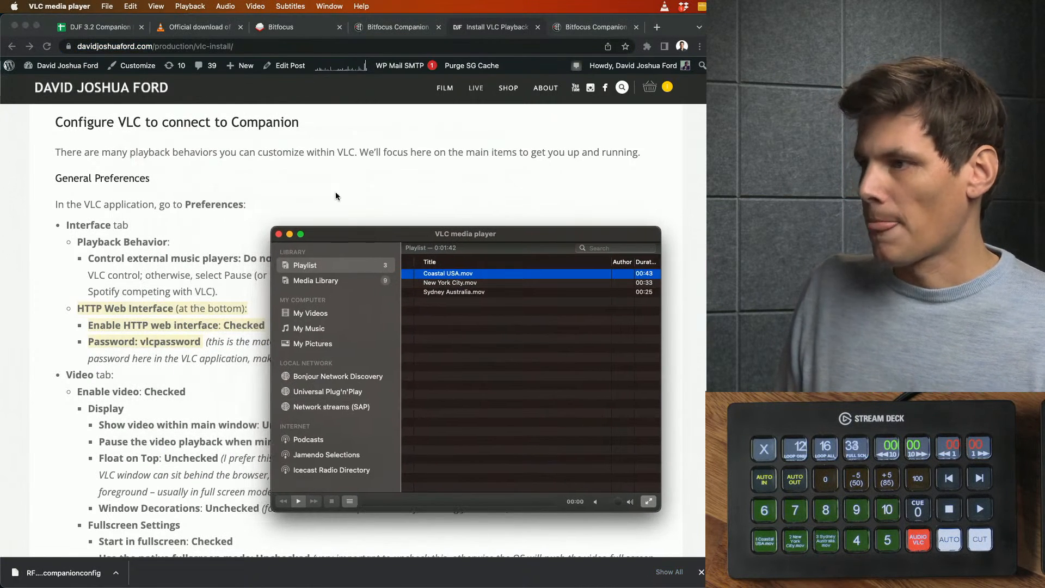
left_click(64, 6)
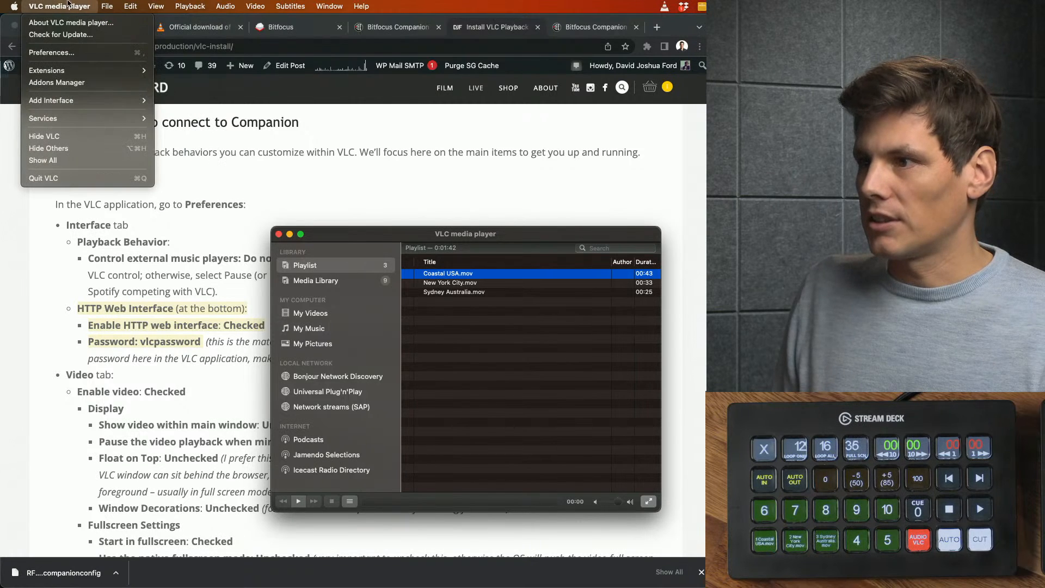
left_click(75, 53)
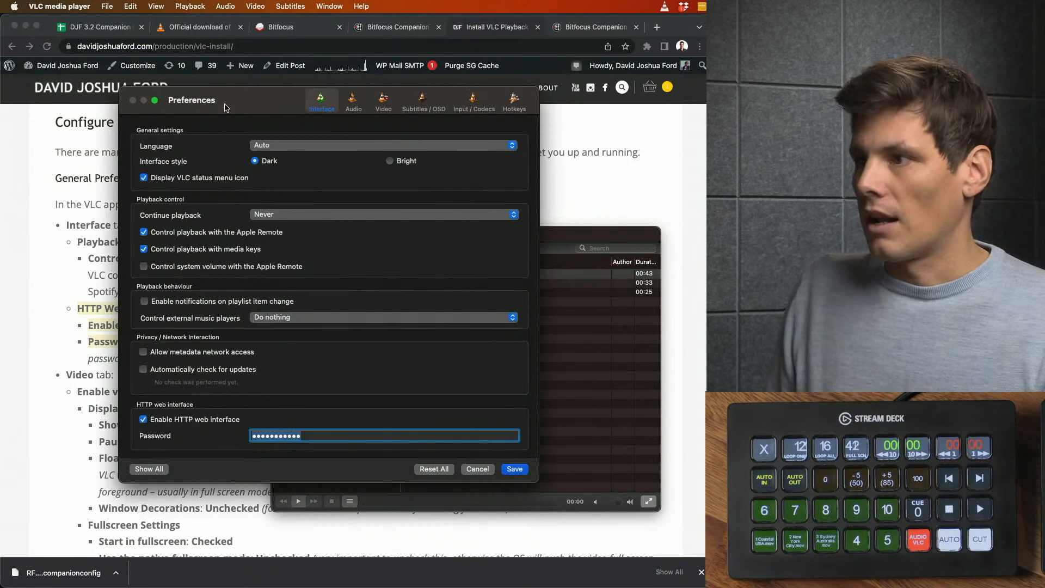
left_click_drag(260, 109, 247, 104)
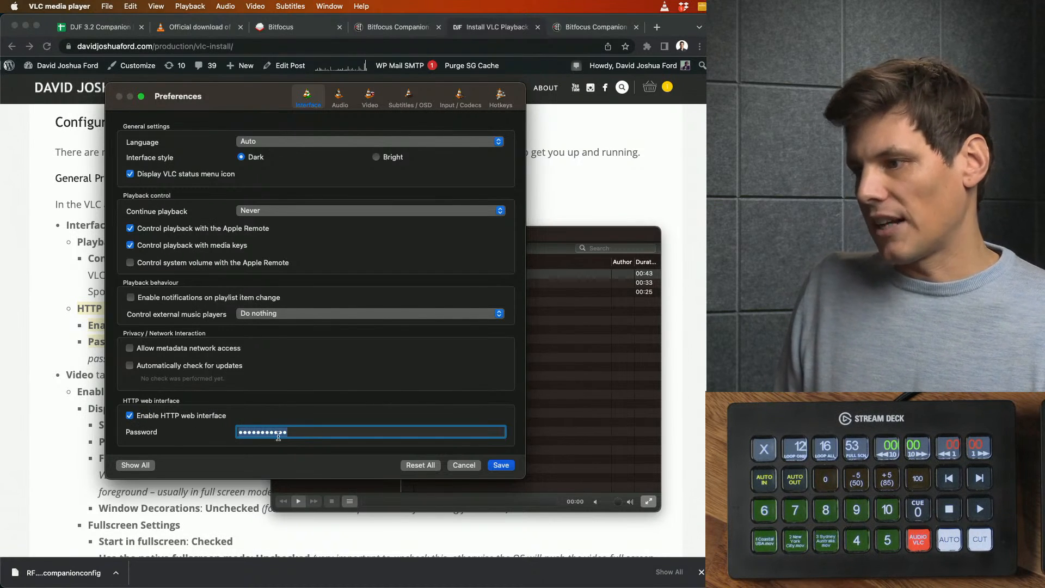
left_click(317, 434)
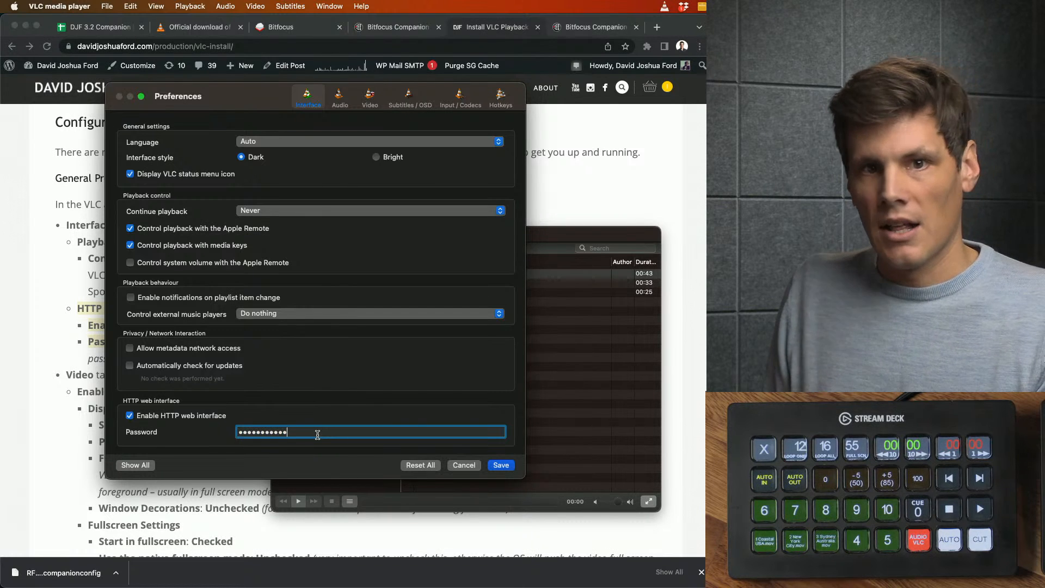
Select the HTTP web interface password in the Interface preferences and save the preferences
double_click(317, 435)
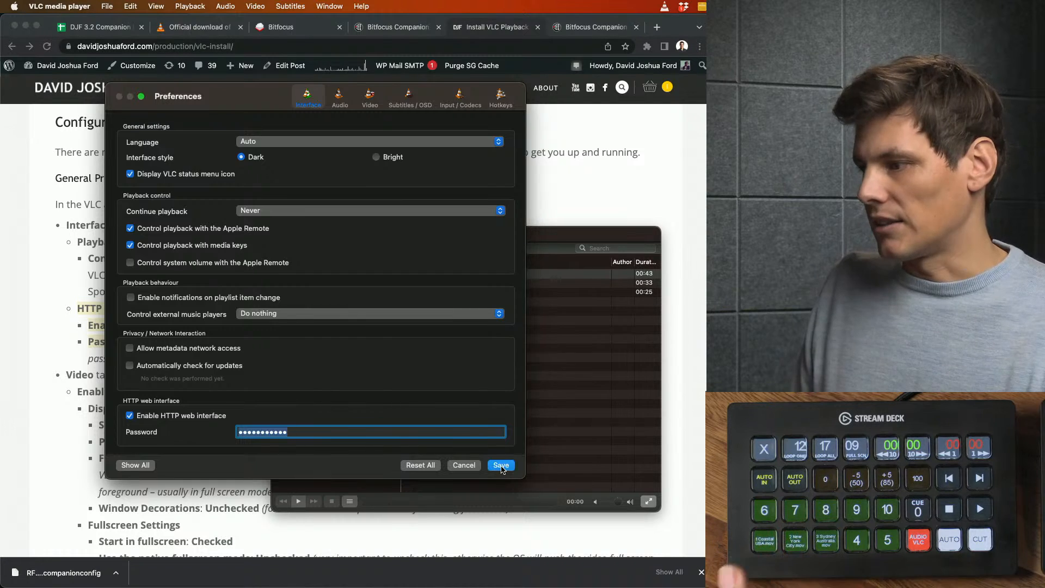
left_click(501, 467)
Reopen the preferences and look through the Audio, Video, Subtitles / OSD, Input / Codecs, Hotkeys and full advanced settings, closing them again
key("super+comma")
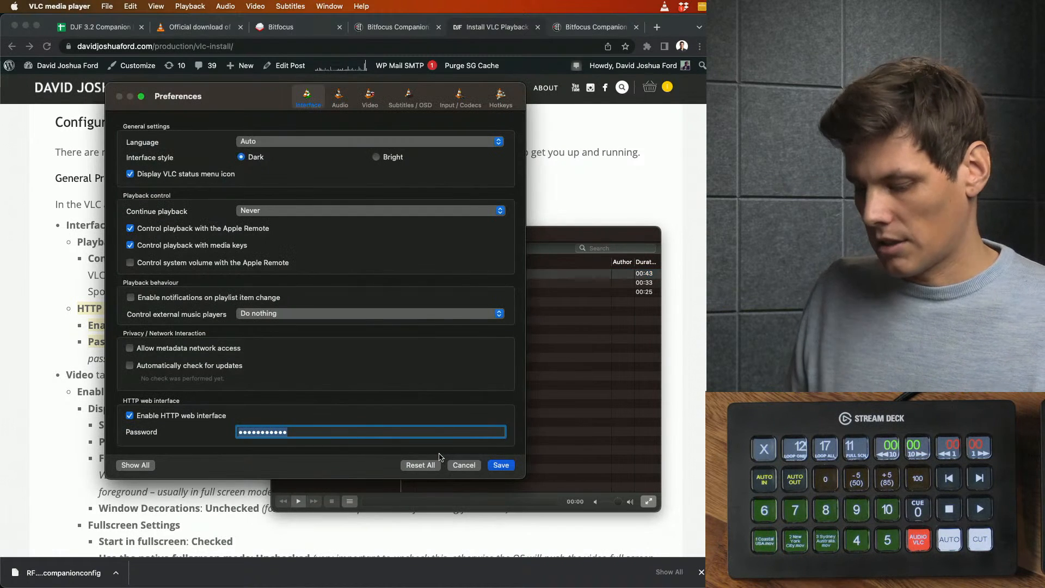
left_click(338, 98)
left_click(371, 98)
left_click(410, 98)
left_click(460, 98)
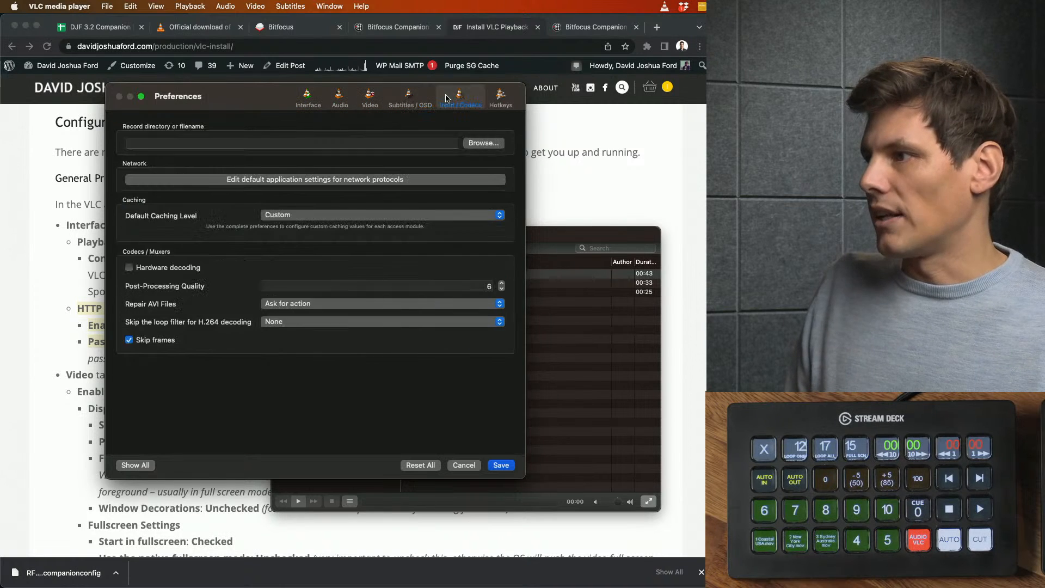
left_click(501, 98)
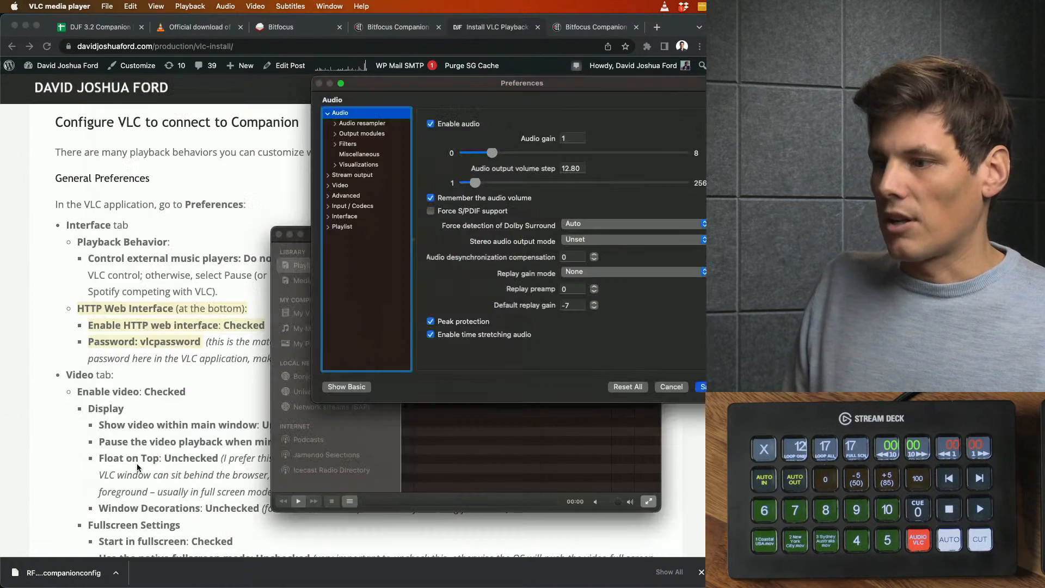
left_click(136, 466)
left_click_drag(450, 84, 234, 96)
left_click(491, 396)
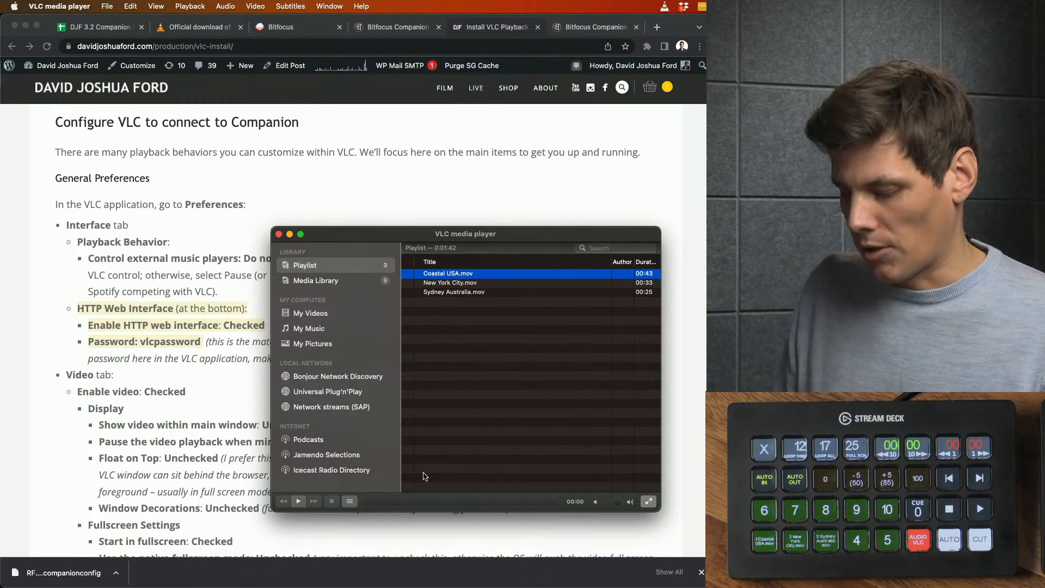
Review the Interface preferences, including the choices for controlling external music players, and the Audio and Video preferences
key("super+comma")
left_click(297, 101)
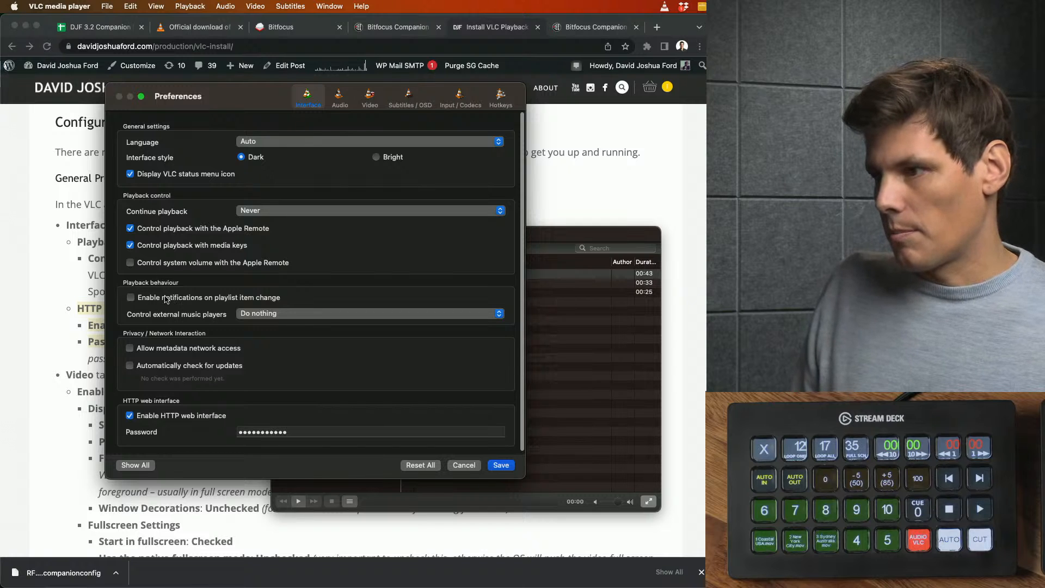
left_click(238, 314)
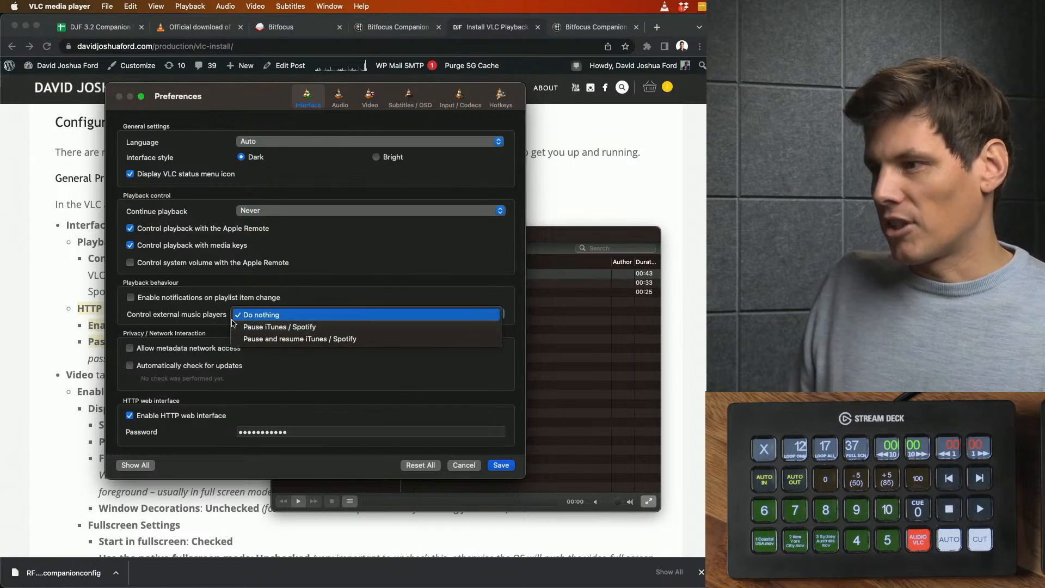
left_click(189, 310)
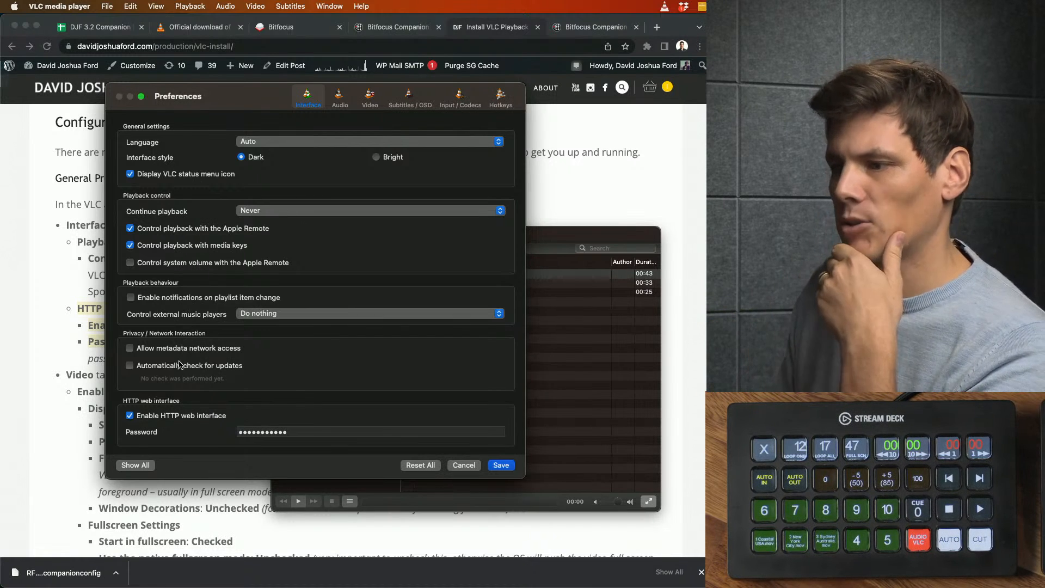
left_click(339, 99)
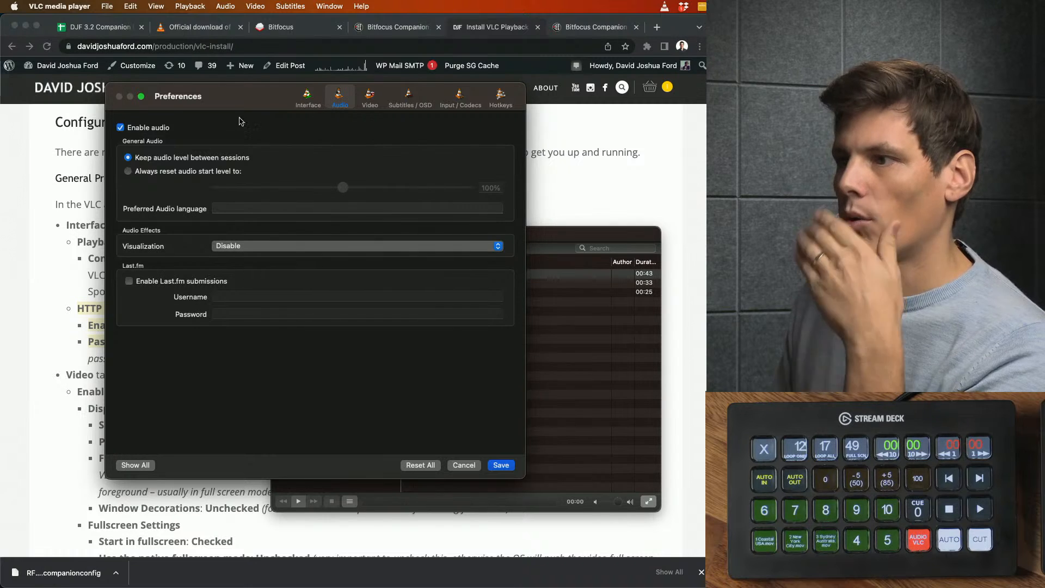
left_click(370, 98)
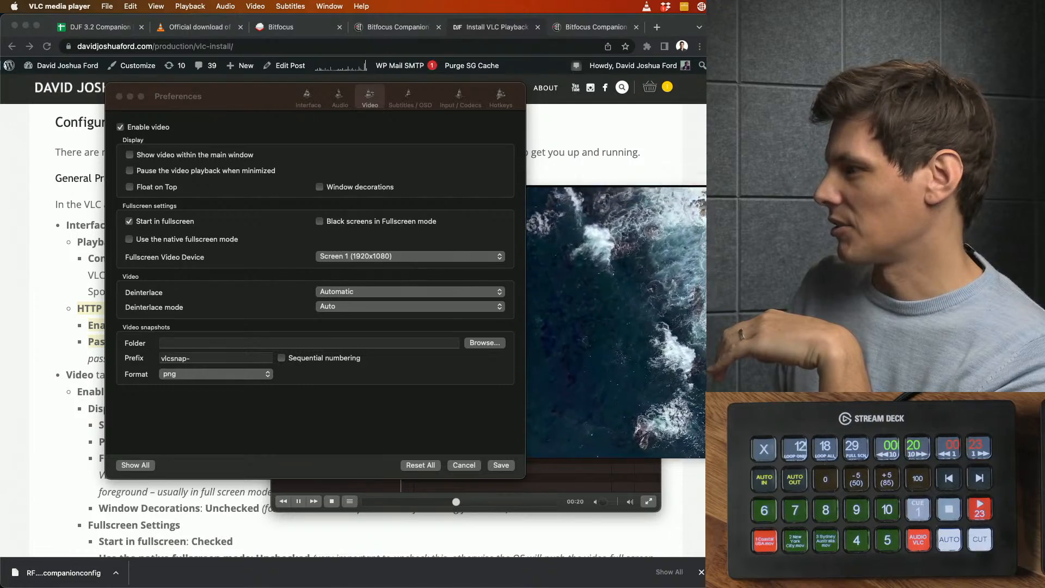
Place the small floating Coastal USA.mov video over the lower-right corner of the playlist window and return to that window
left_click_drag(618, 409, 654, 498)
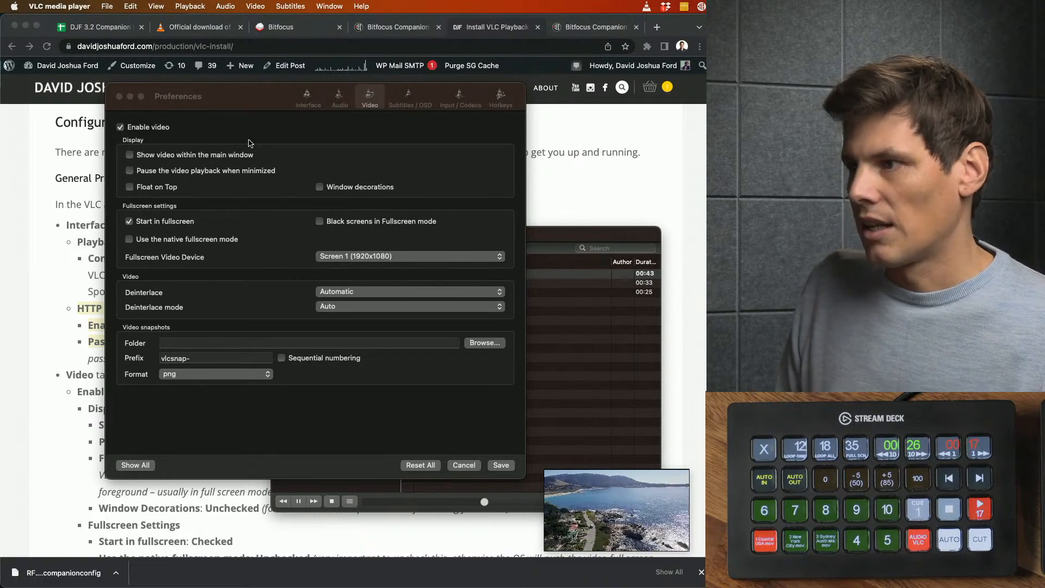
left_click(229, 192)
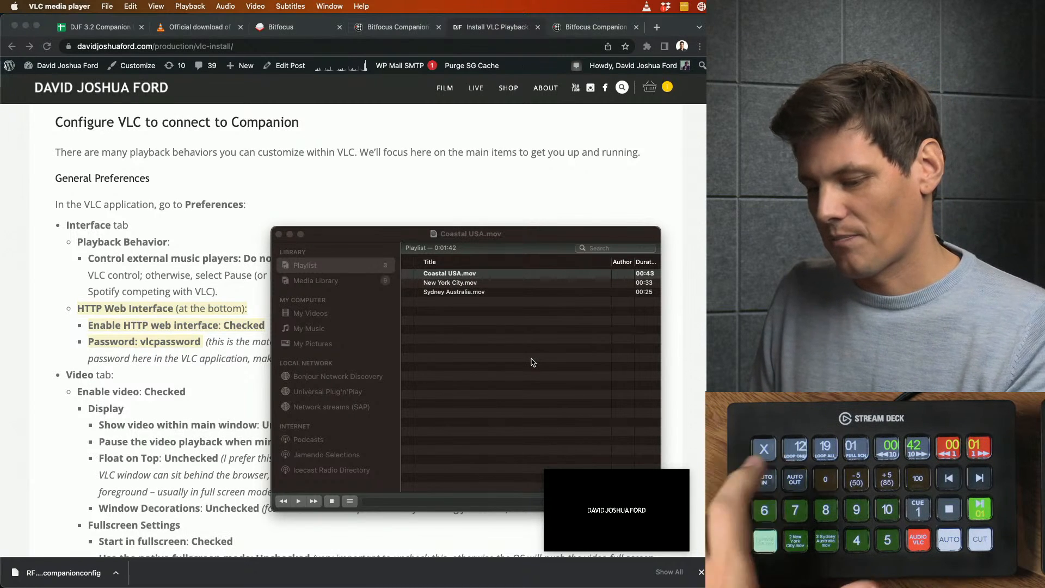
left_click(518, 372)
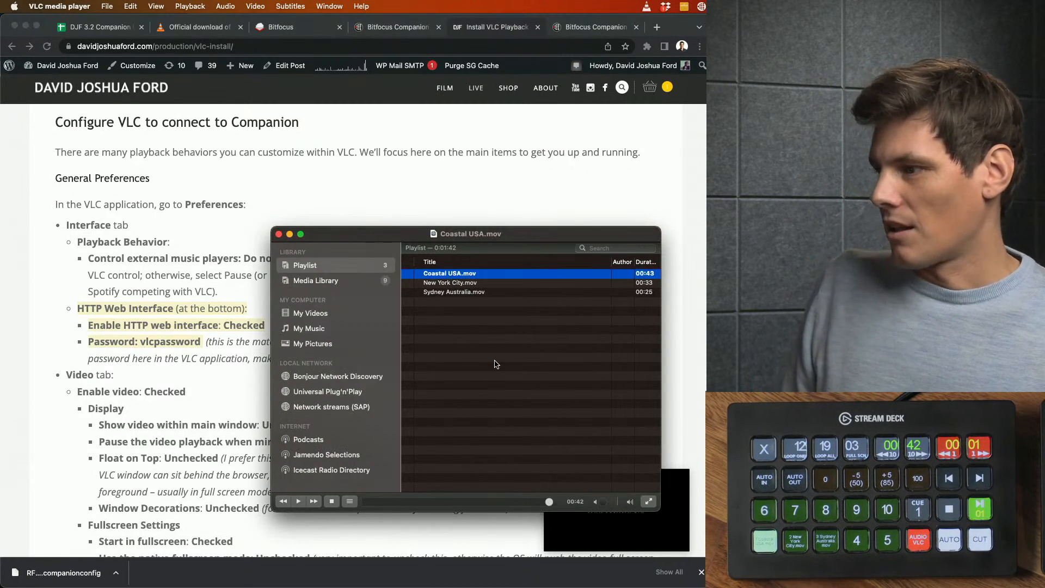
Reopen the Video preferences and examine the available Fullscreen Video Device choices, keeping Screen 1 (1920x1080)
key("super+comma")
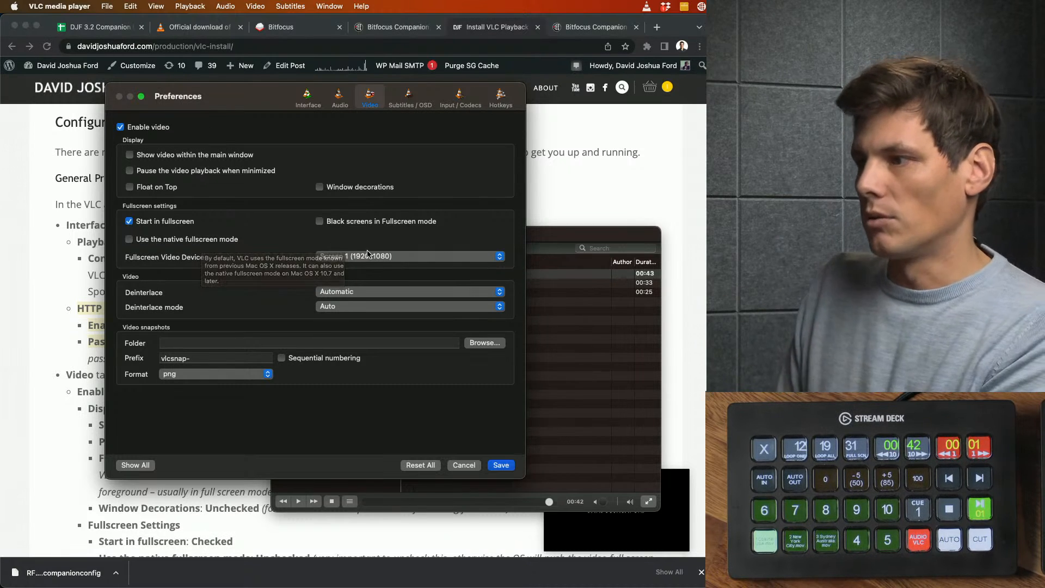
left_click(327, 256)
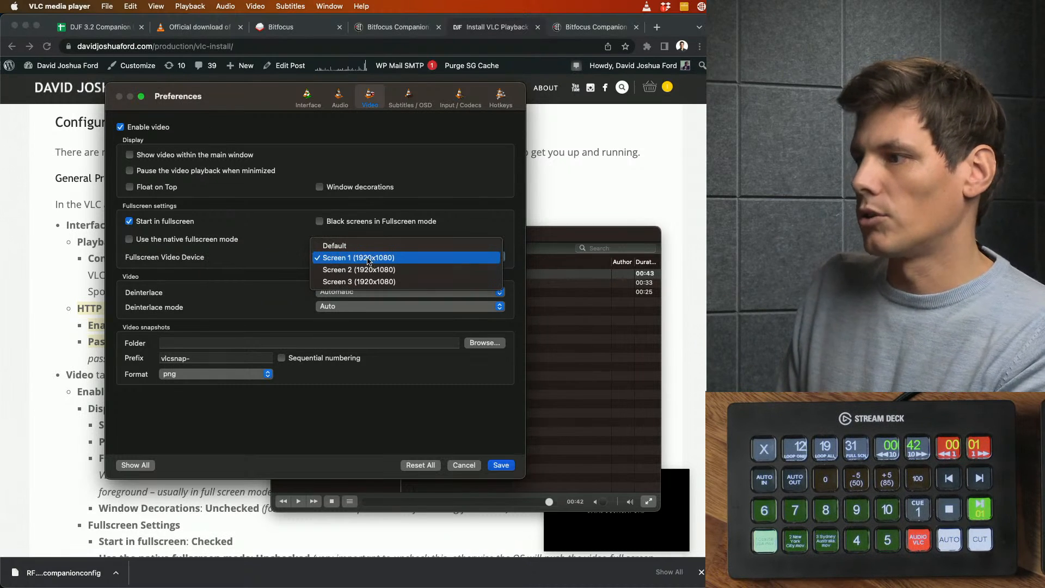
left_click(267, 265)
left_click(333, 259)
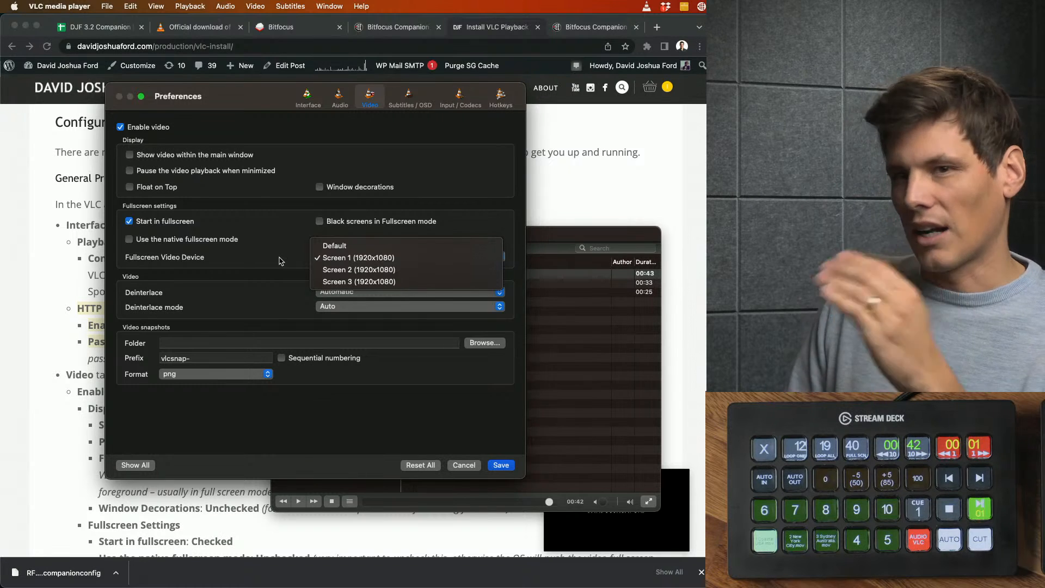
left_click(279, 261)
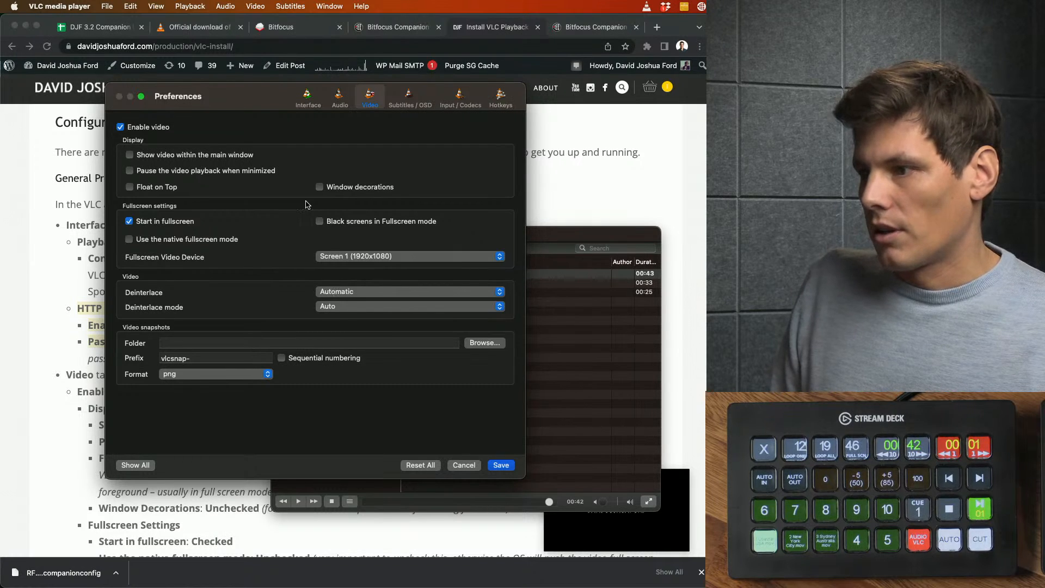
Check the Subtitles / OSD and Input / Codecs preferences, including OSD and hardware decoding, and save the preferences
left_click(409, 98)
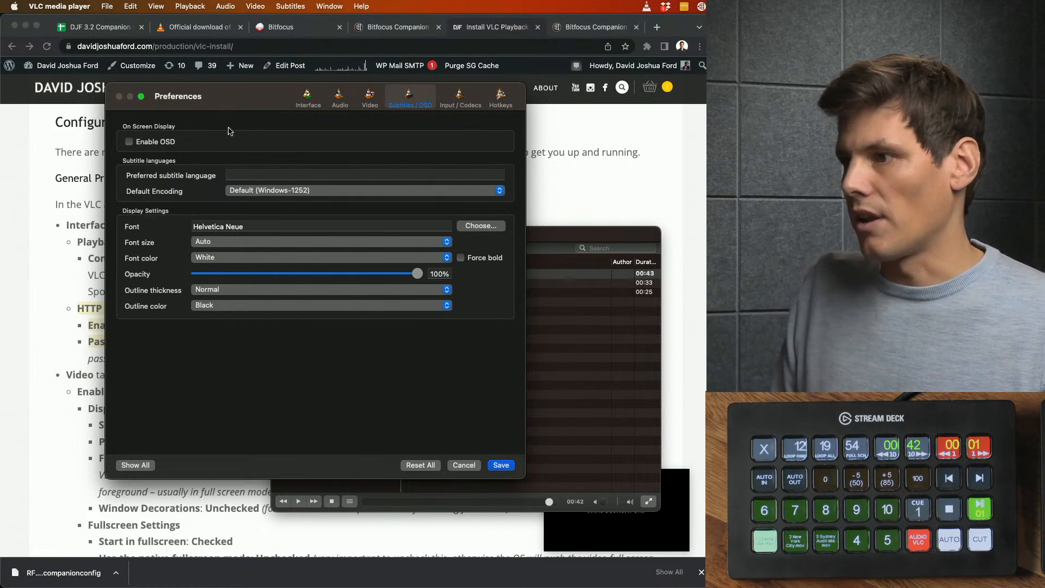
left_click(467, 98)
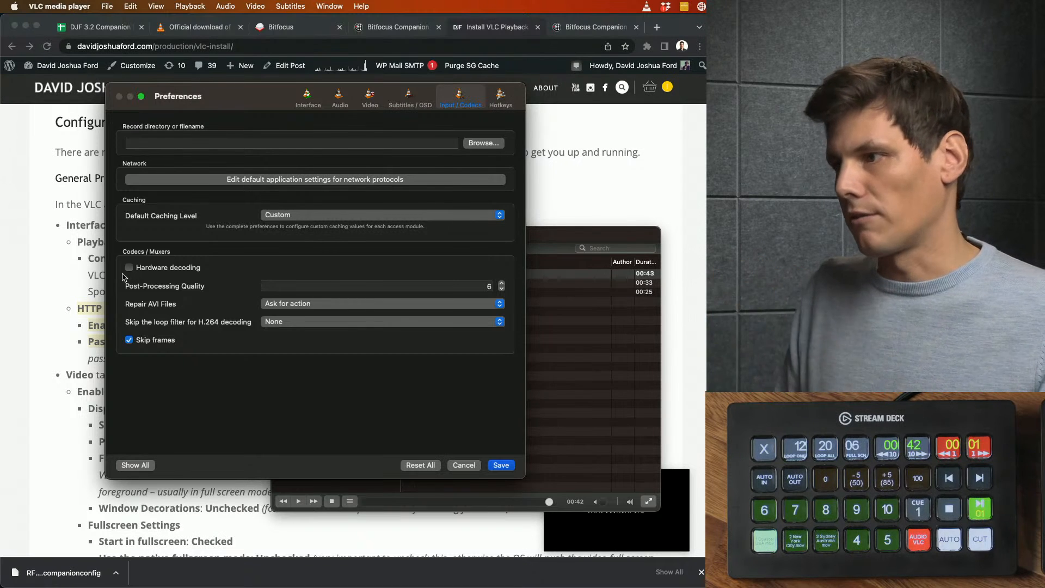
left_click(501, 466)
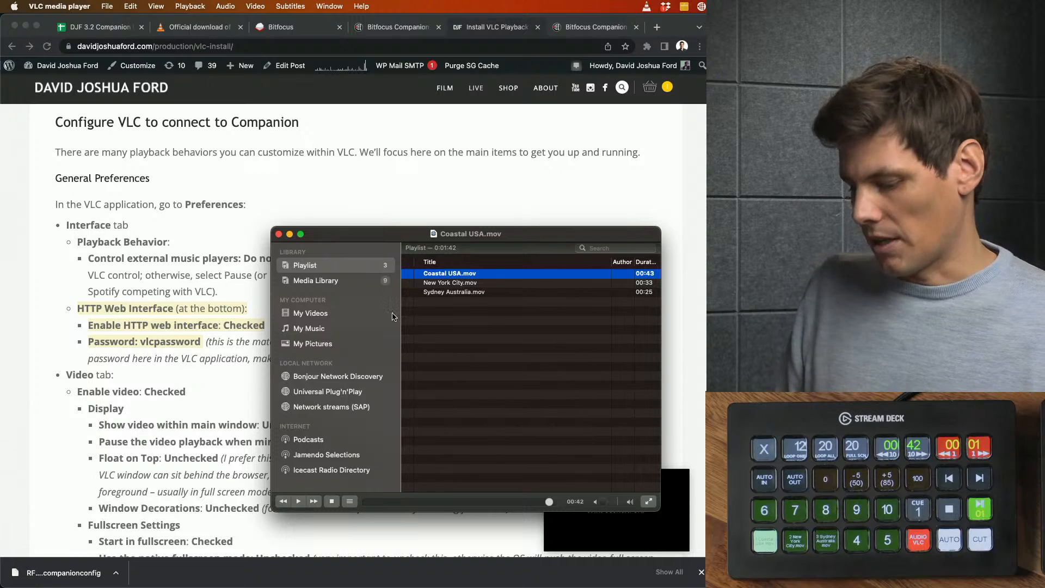
Bring up the full advanced preferences and look through the Input / Codecs settings and the Video codecs category
key("super+comma")
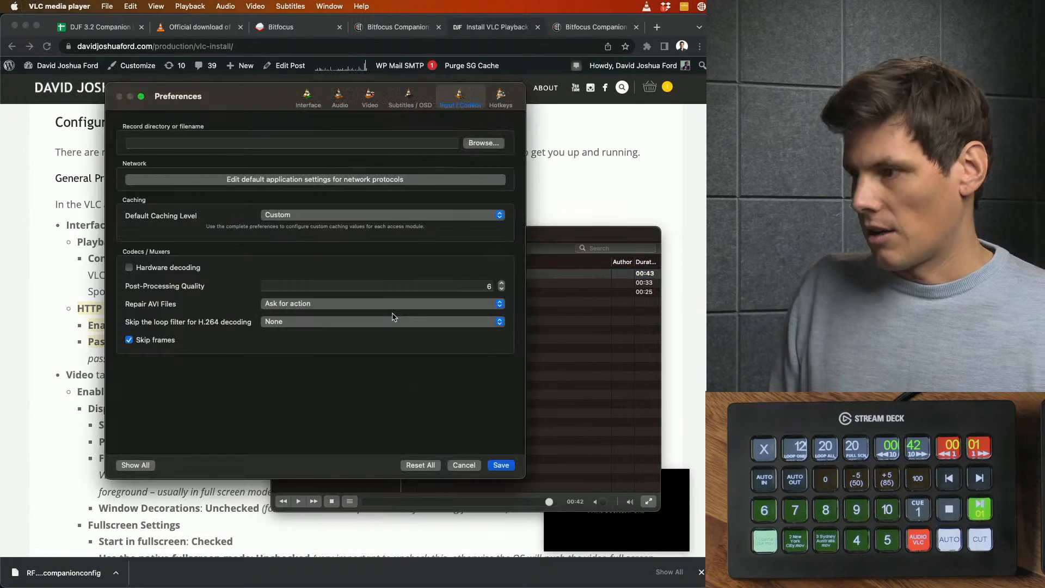
left_click(136, 465)
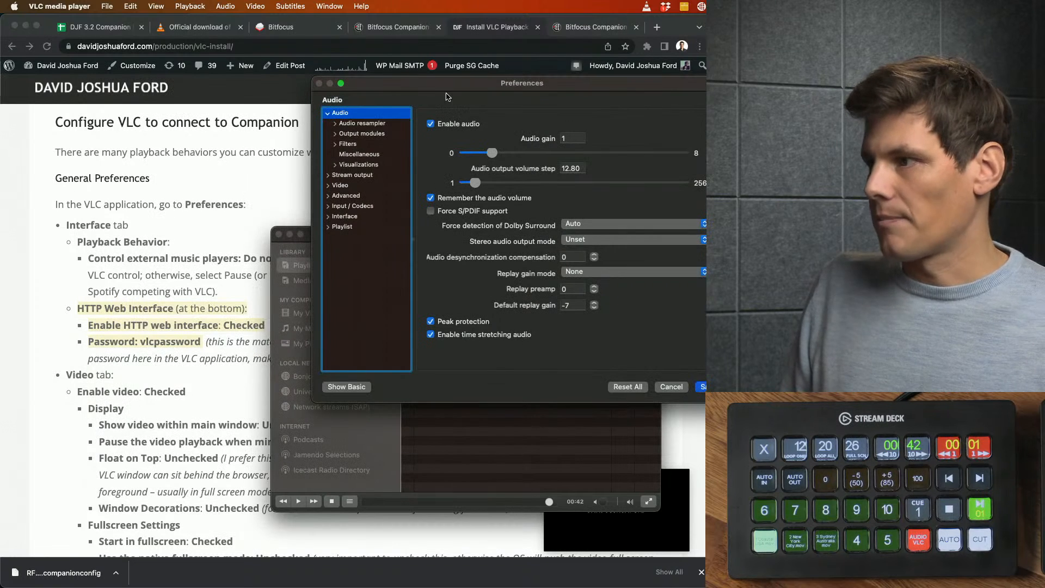
left_click_drag(457, 86, 295, 87)
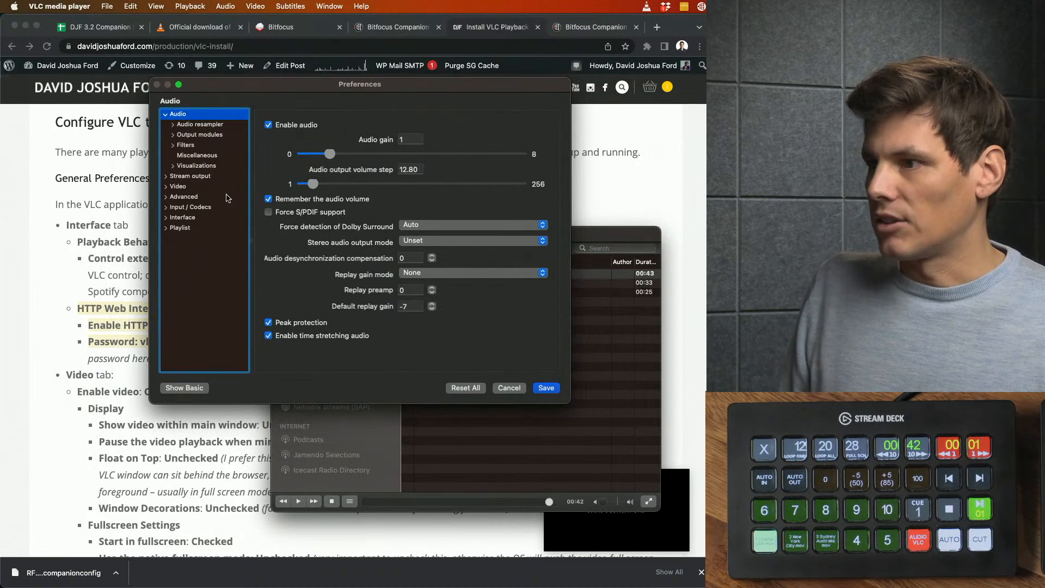
left_click(216, 207)
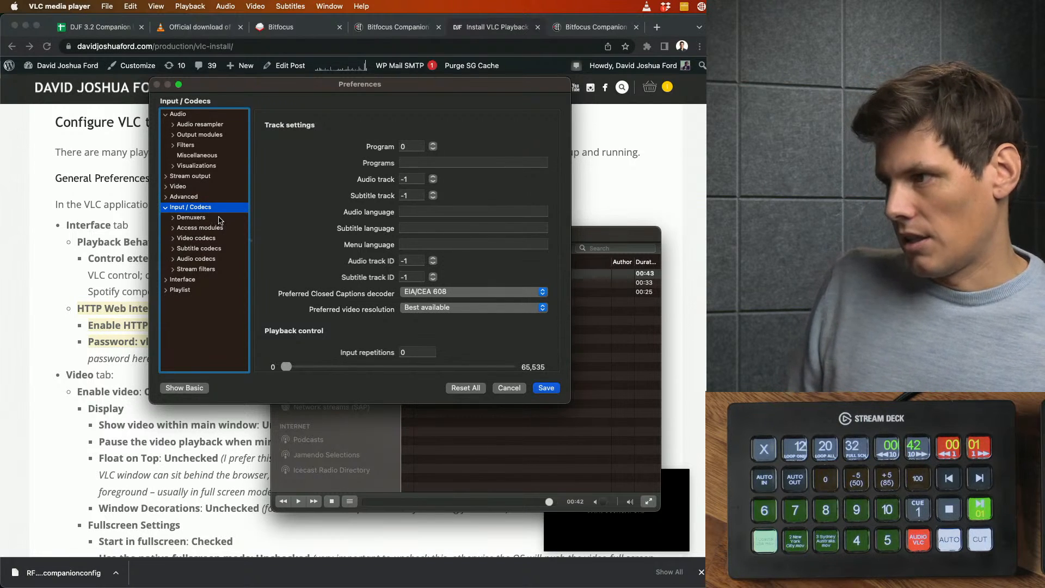
left_click(222, 238)
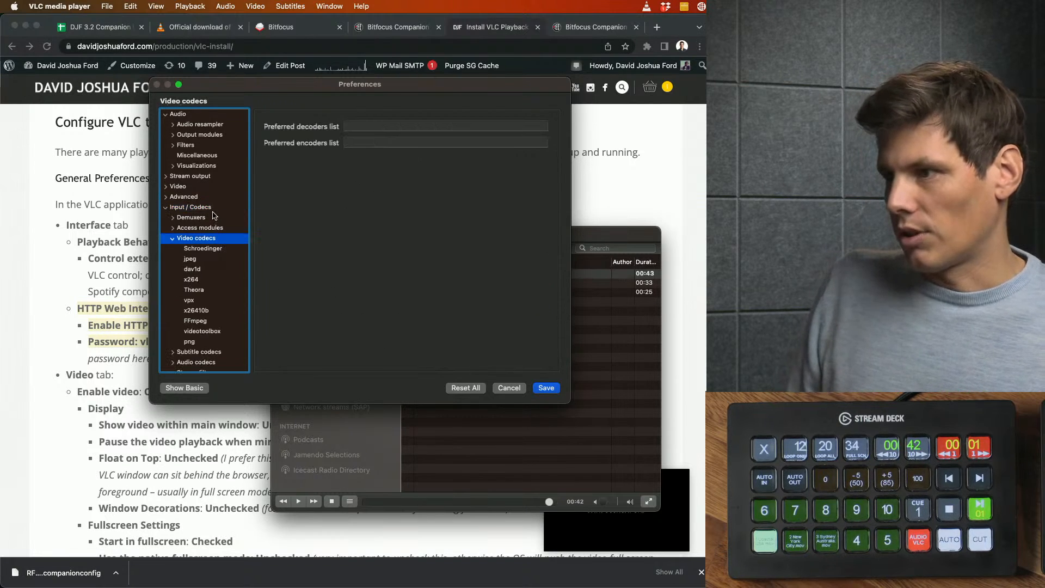
left_click(166, 207)
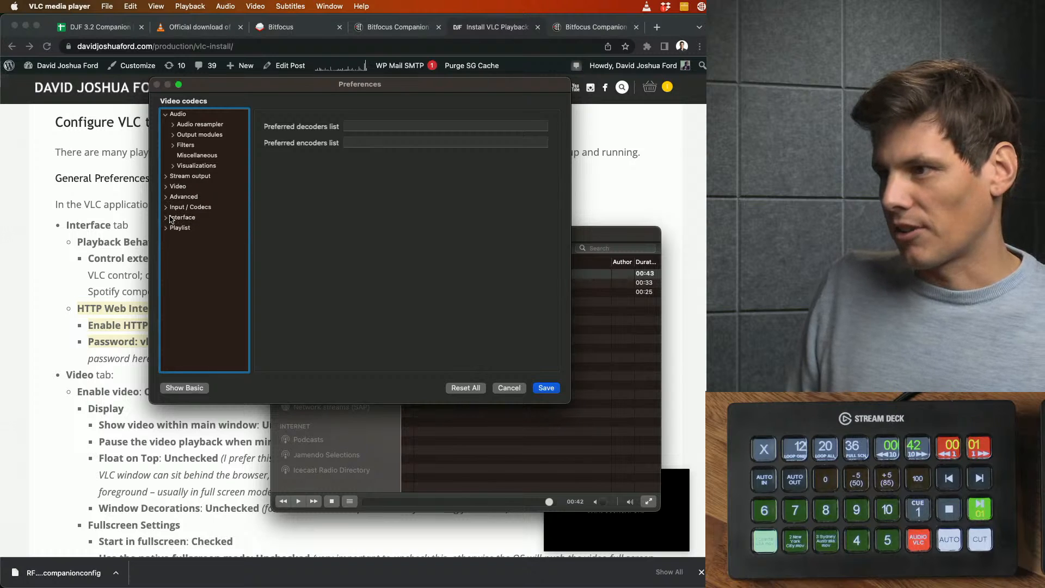
Examine the macosx main interface settings for appearance, behavior, Apple Remote and media keys, and video output
left_click(166, 218)
left_click(174, 230)
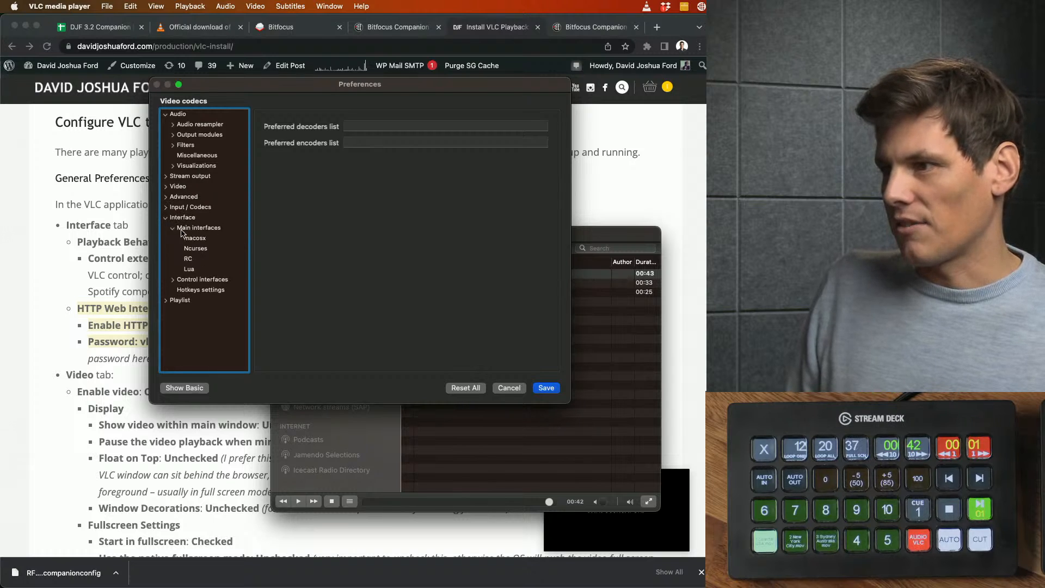
left_click(206, 237)
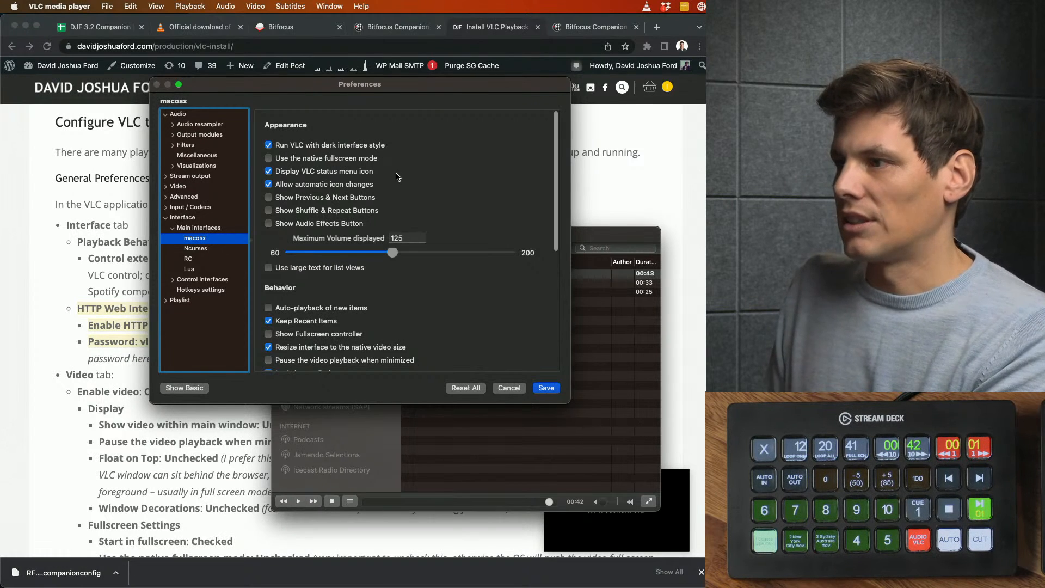
scroll(397, 176, "down", 1)
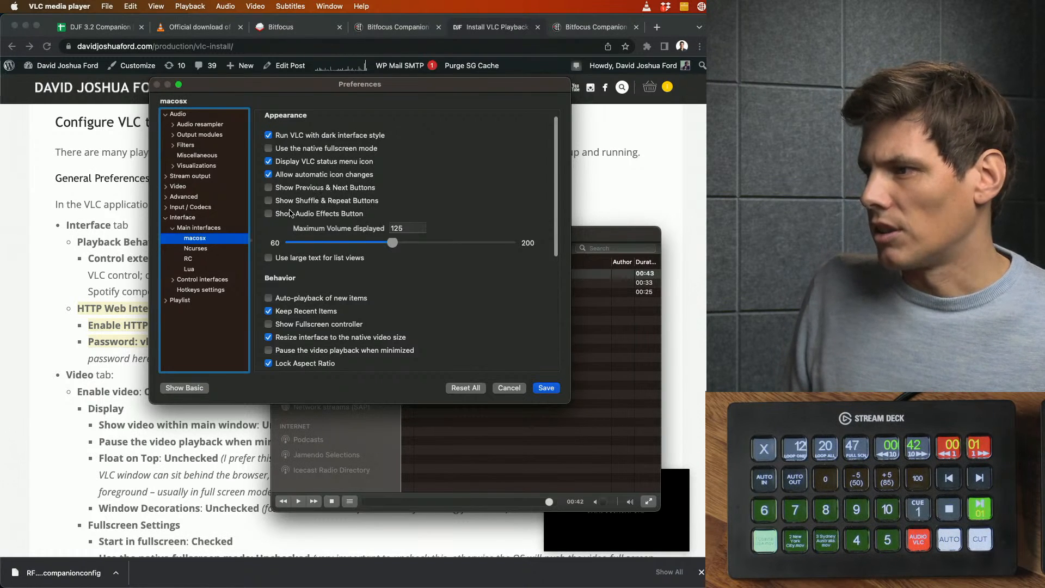
scroll(290, 213, "down", 3)
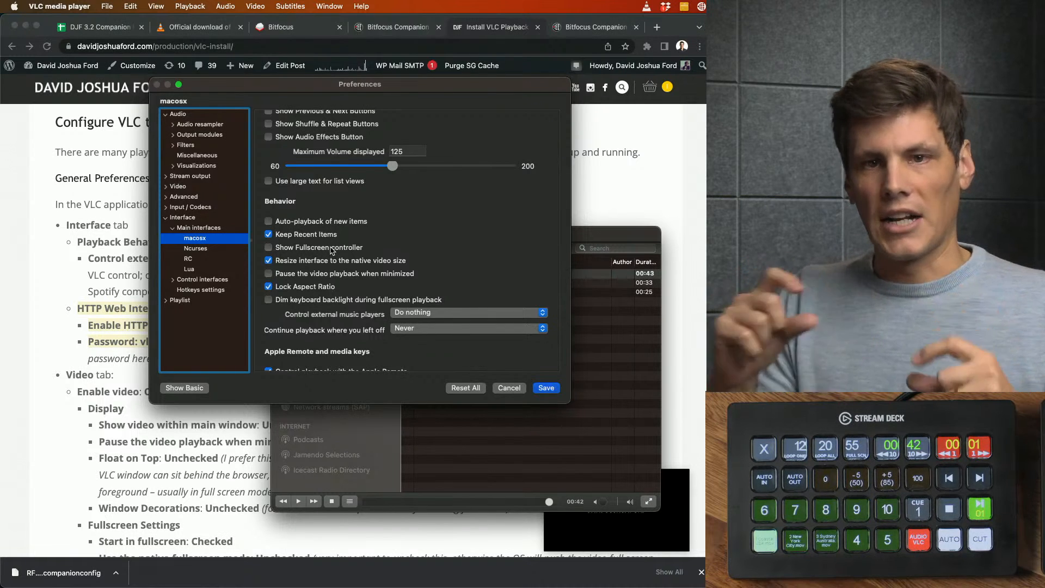
scroll(330, 250, "down", 5)
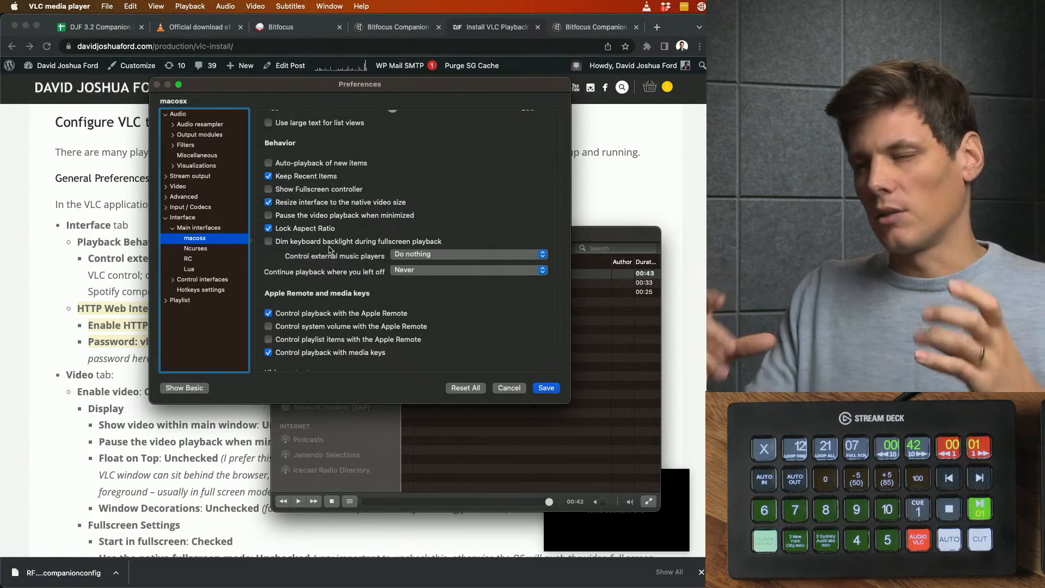
scroll(329, 249, "down", 2)
scroll(329, 249, "down", 4)
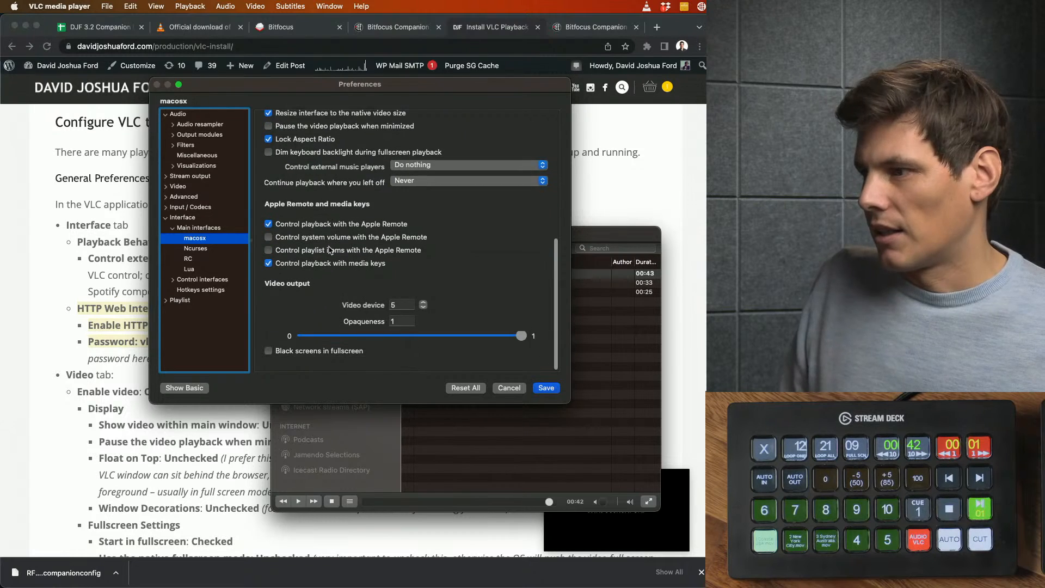
Examine the advanced Playlist settings for repeat, stop, pause and start behavior, and leave the preferences without saving
left_click(209, 301)
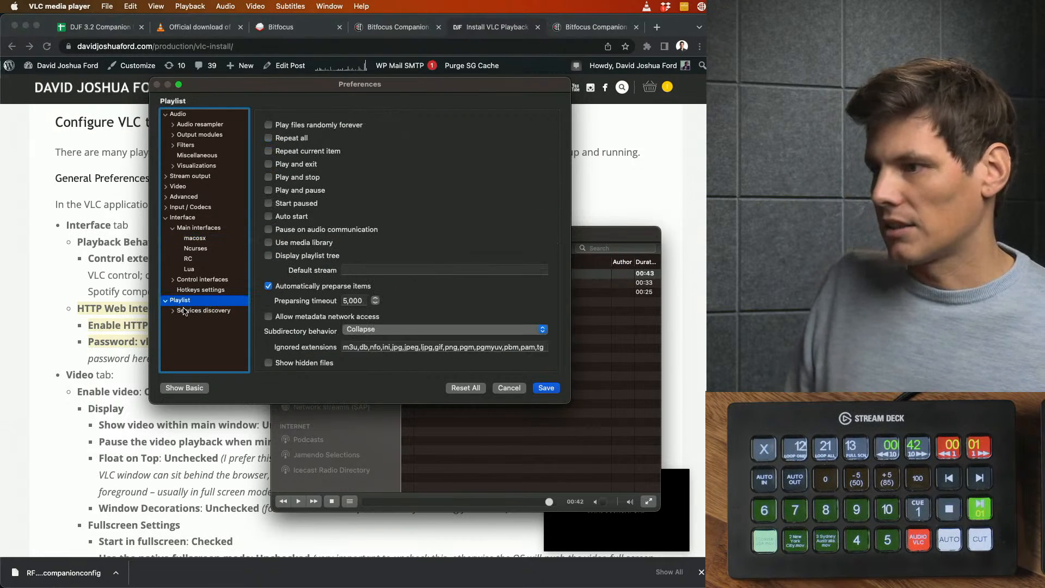
left_click(192, 310)
left_click(197, 301)
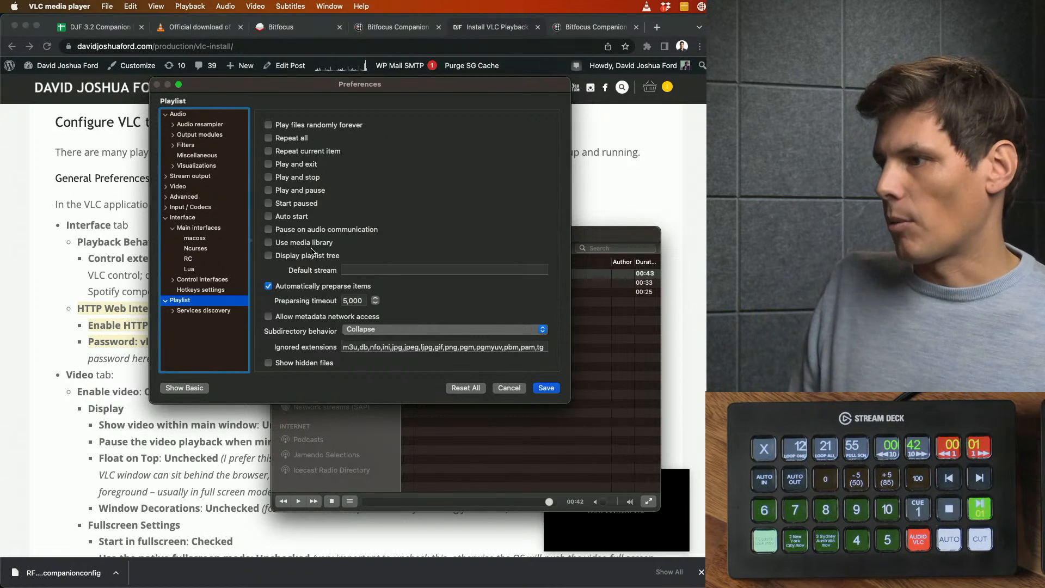
left_click(509, 387)
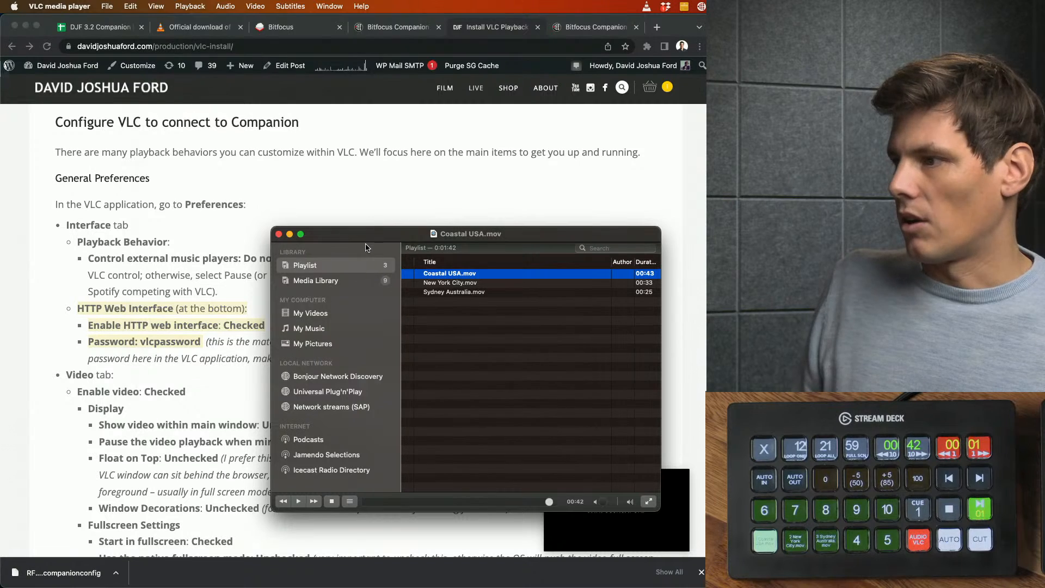
Switch back to the browser and review the guide's general VLC preferences along with its preference screenshots
key("super+Tab")
scroll(213, 309, "down", 5)
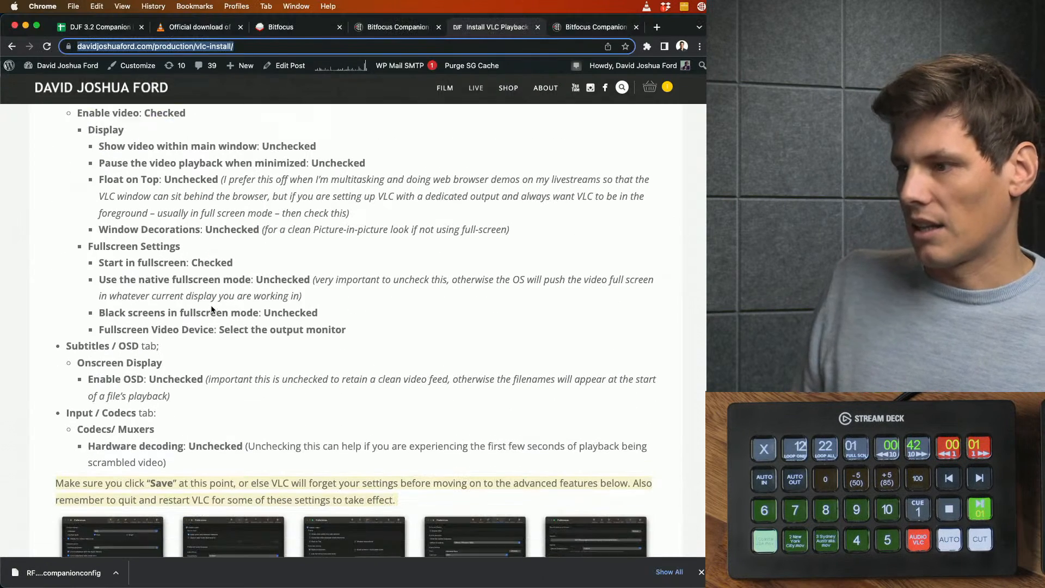
scroll(212, 309, "down", 2)
left_click(212, 308)
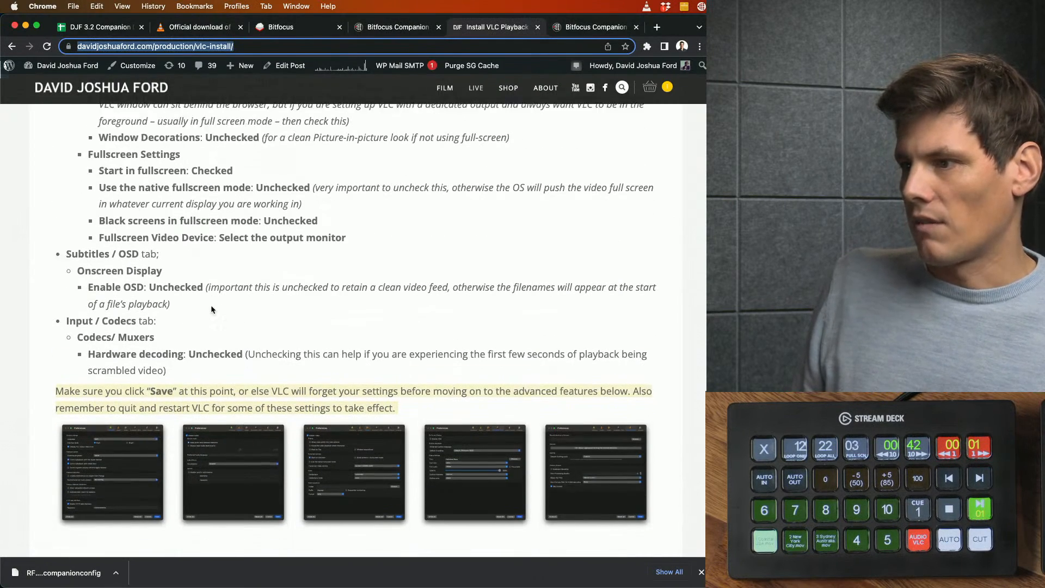
scroll(212, 309, "down", 5)
left_click(126, 257)
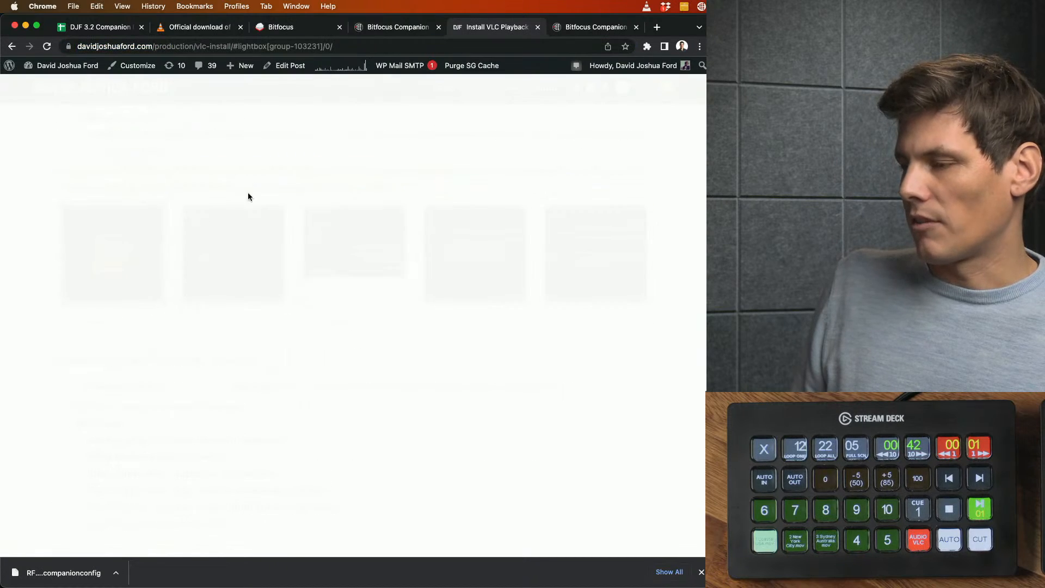
left_click(359, 298)
left_click(359, 298)
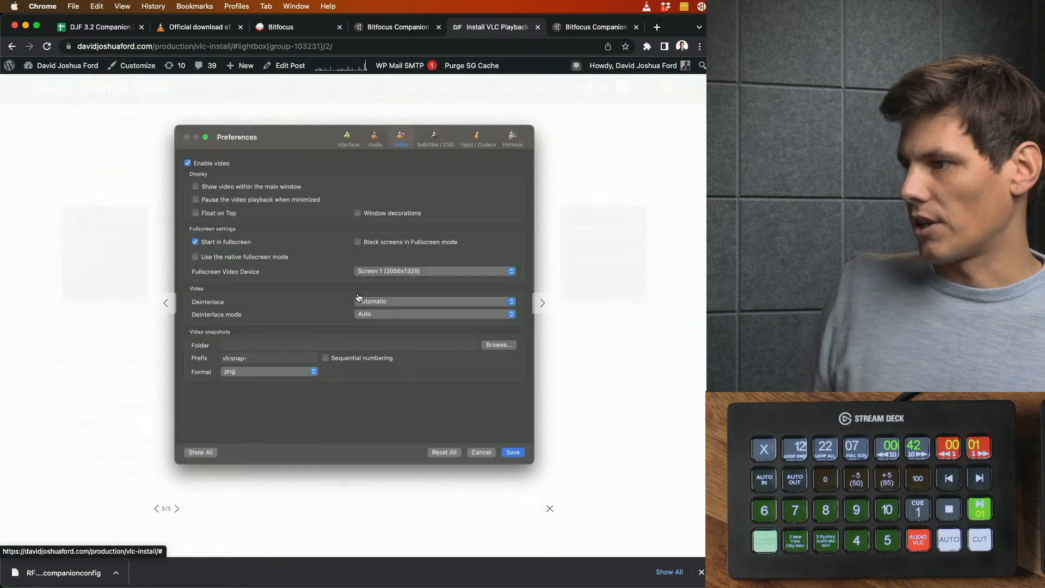
key("Escape")
Read through the guide's advanced macosx and Playlist settings and the ATEM Input Audio Control section
scroll(277, 408, "down", 5)
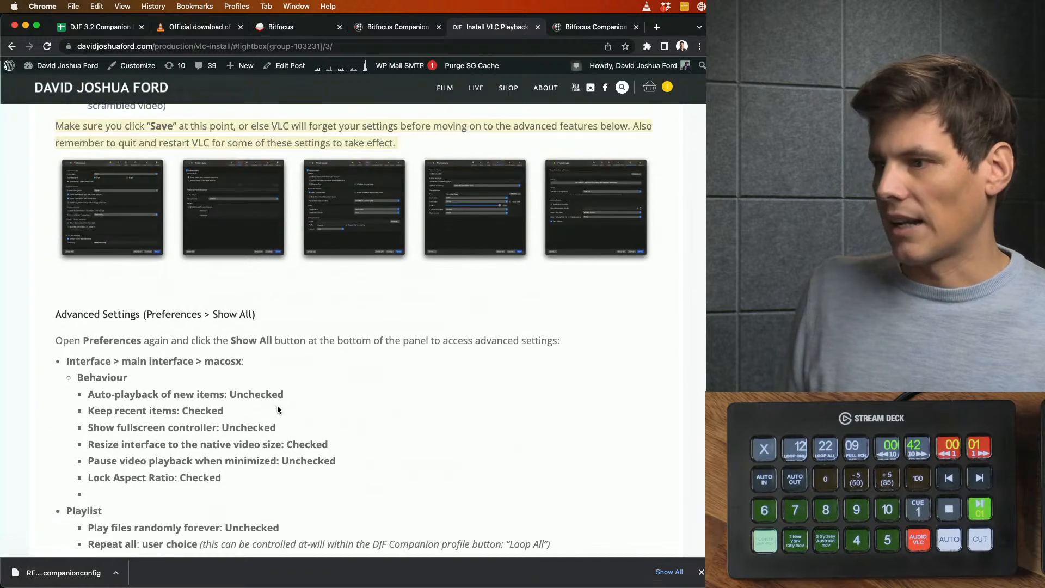
scroll(277, 406, "down", 12)
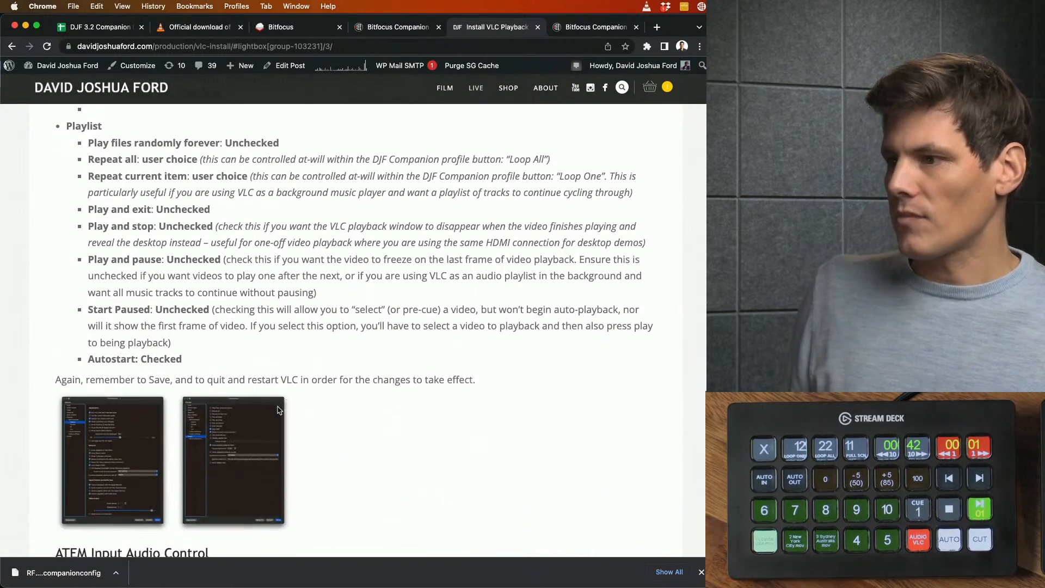
scroll(278, 406, "down", 2)
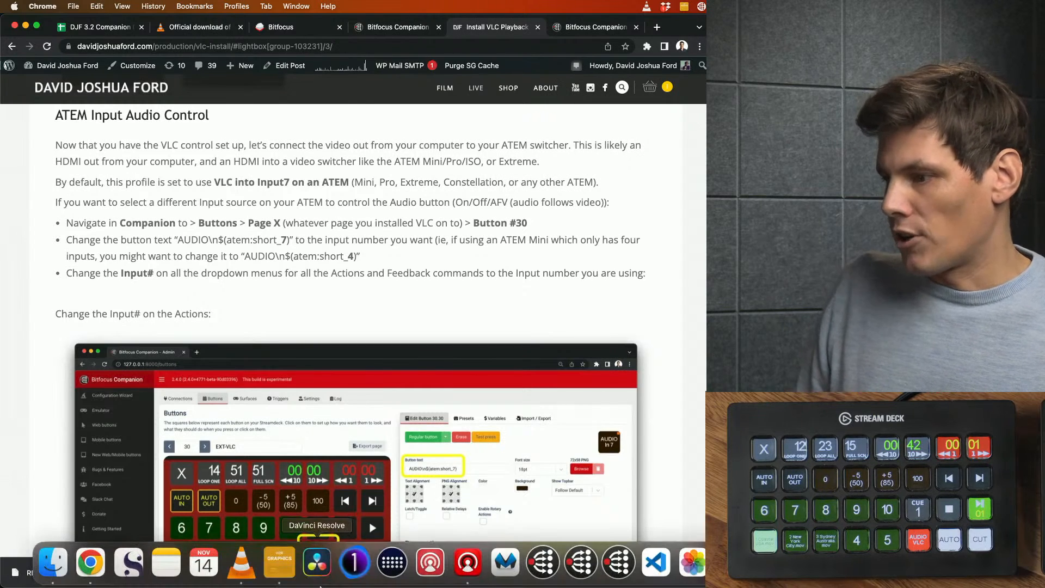
Switch to ATEM Software Control and inspect the switcher layout and the audio mixer's VLC channel
left_click(467, 566)
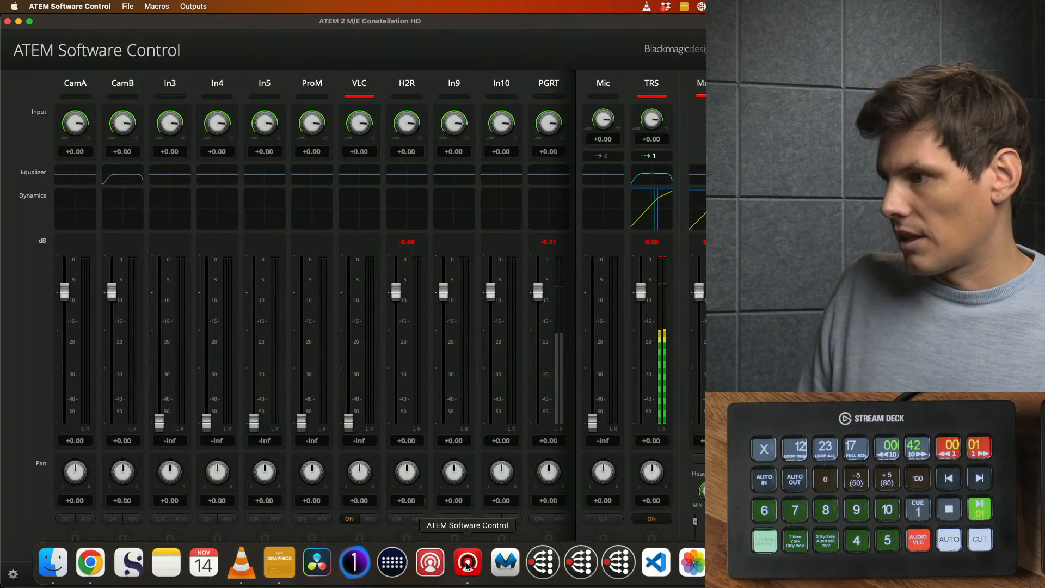
left_click(281, 575)
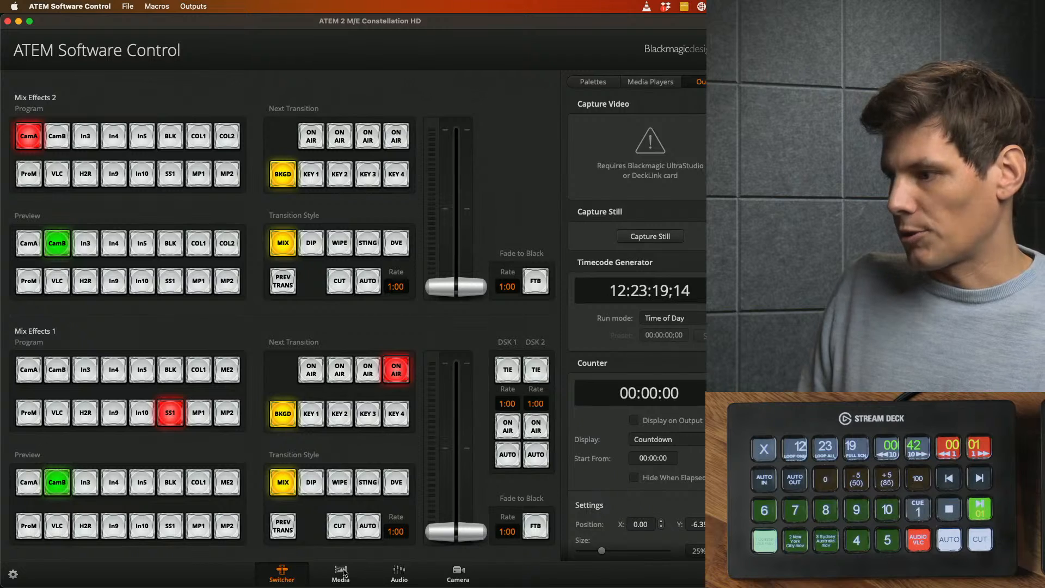
left_click(399, 571)
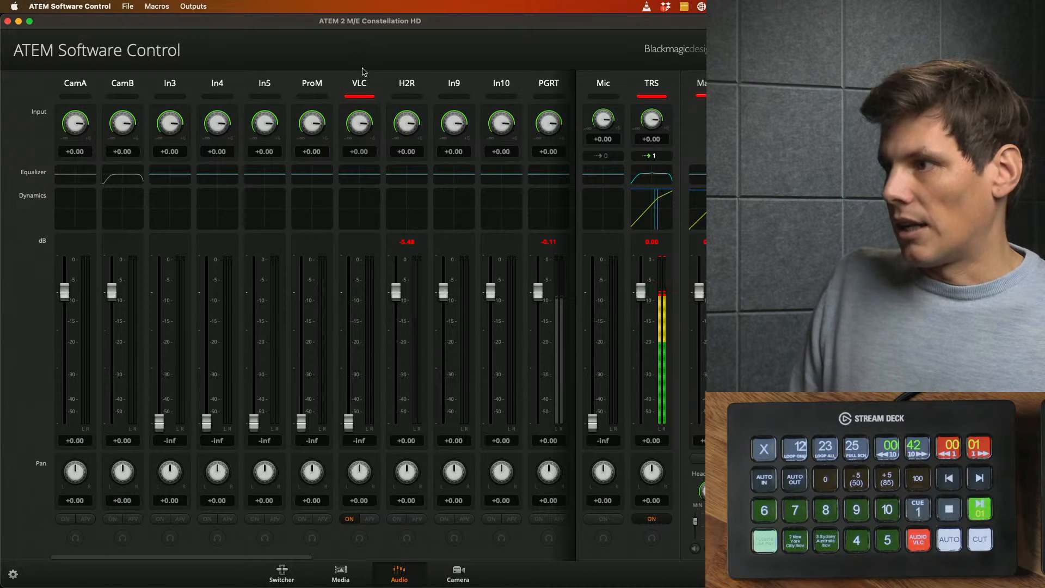
Check the input name and label of input 7 in the ATEM label settings, and save the settings
left_click(13, 576)
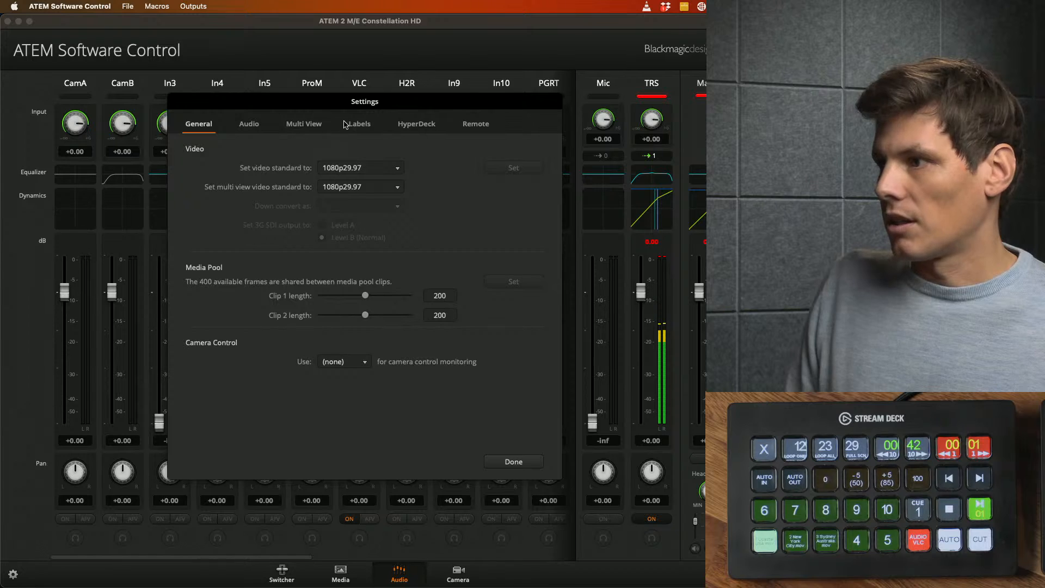
left_click(350, 125)
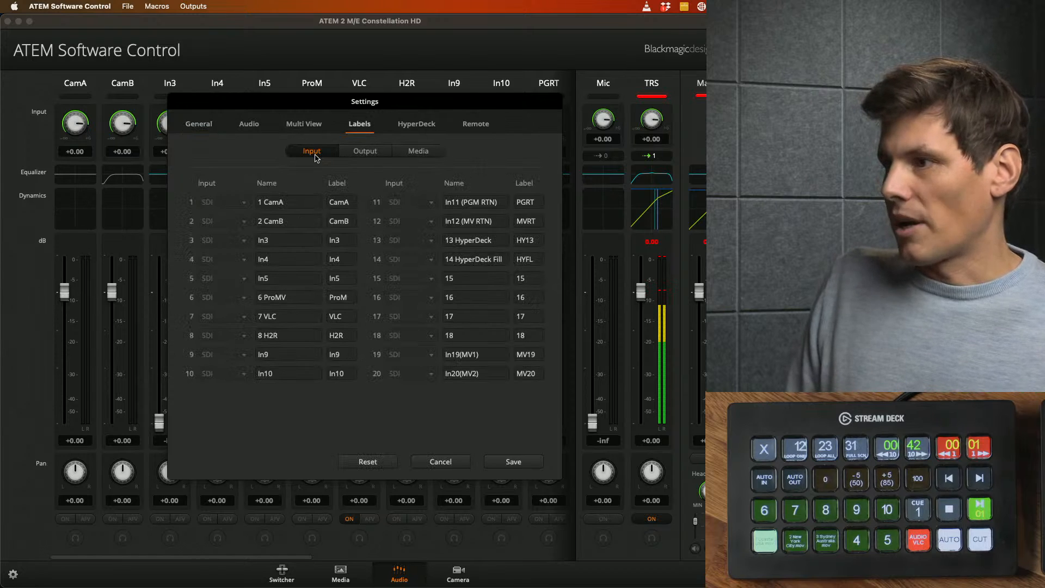
left_click(291, 316)
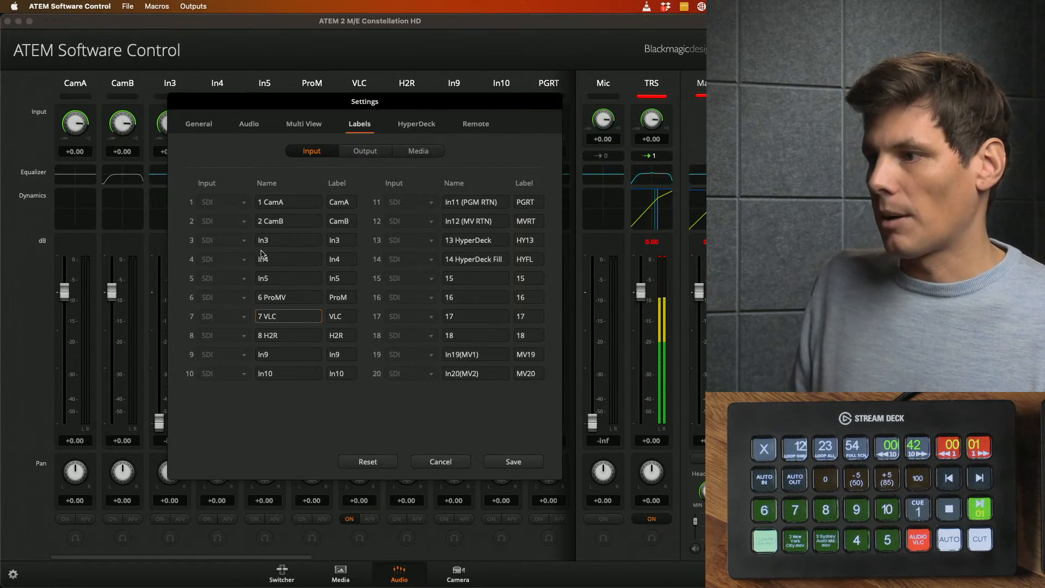
left_click(526, 461)
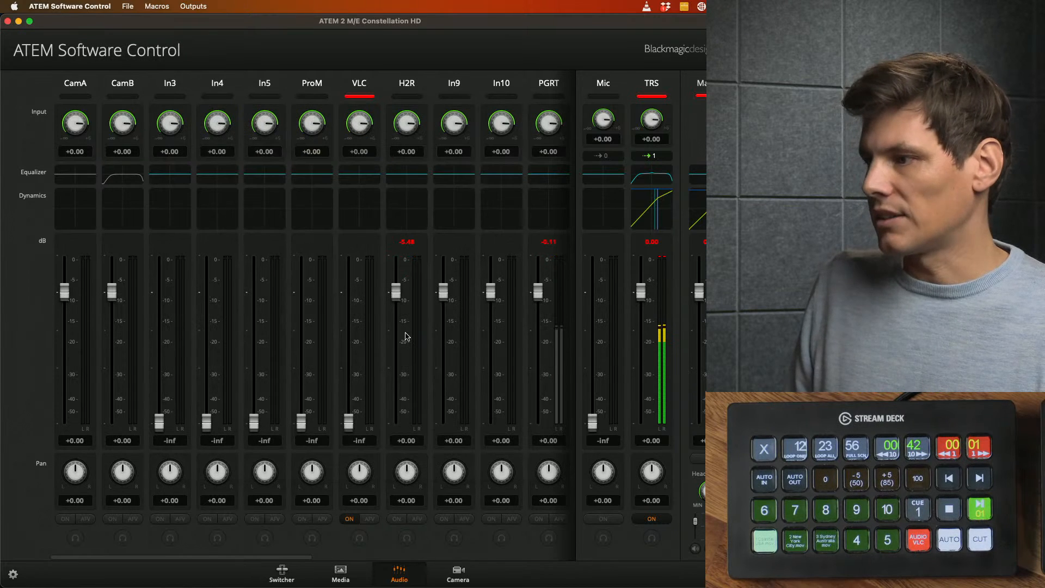
Return to Companion in the browser, go to buttons page 30 (EXT-VLC), and open the AUDIO VLC button for editing
key("super+Tab")
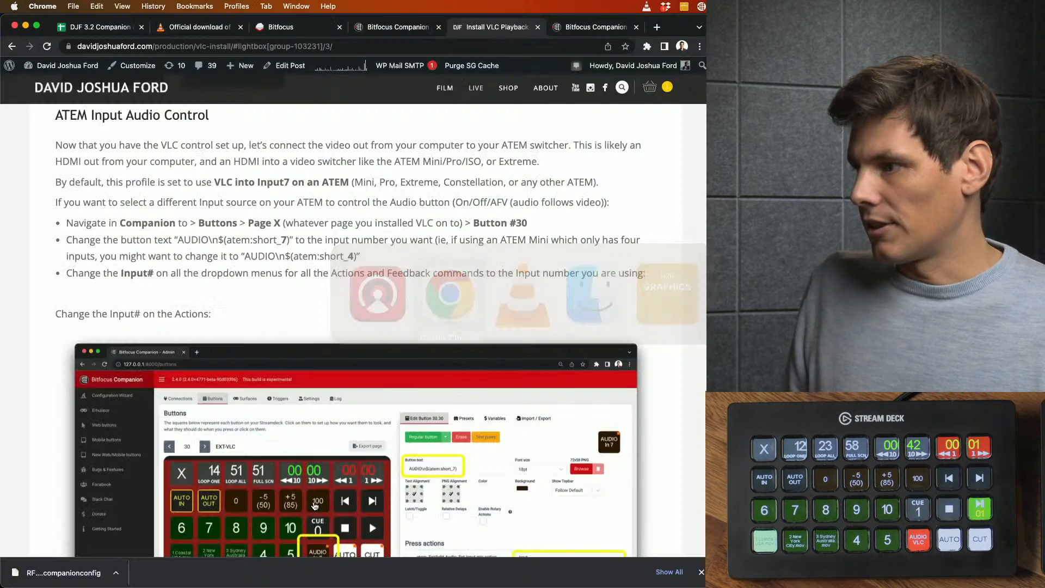
left_click(577, 29)
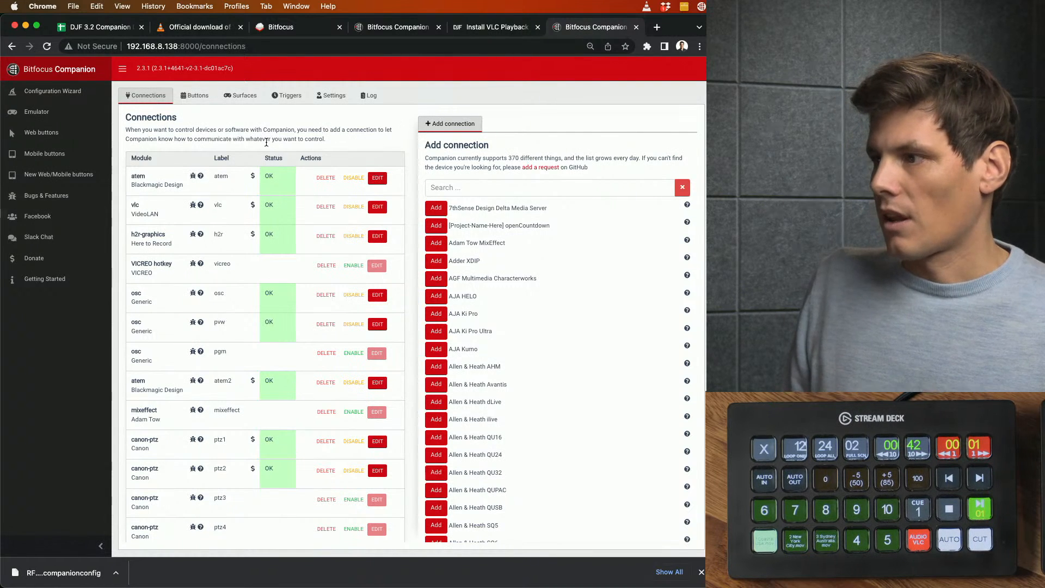
left_click(196, 95)
left_click(169, 166)
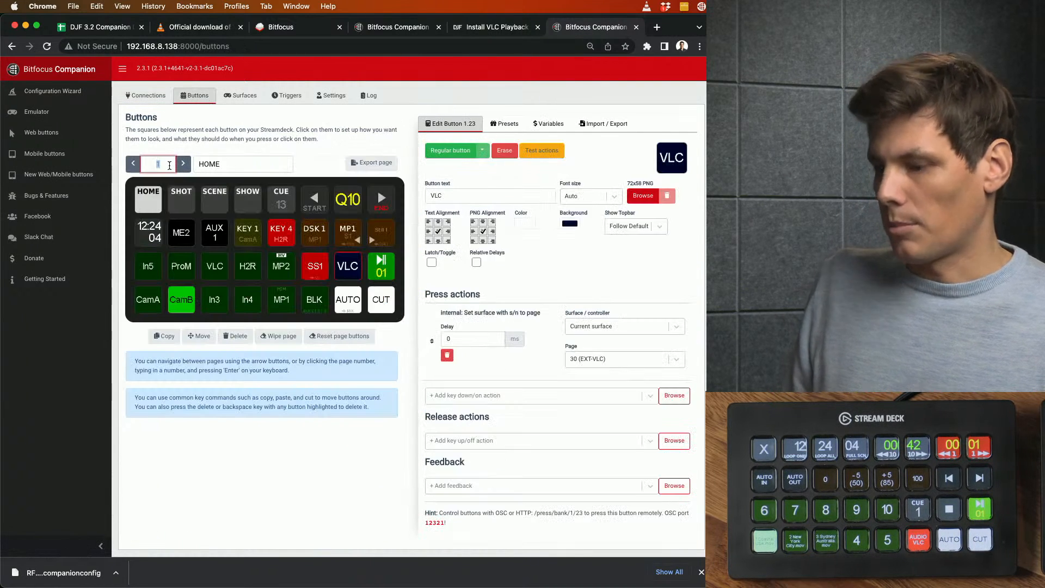
type("30")
key("Return")
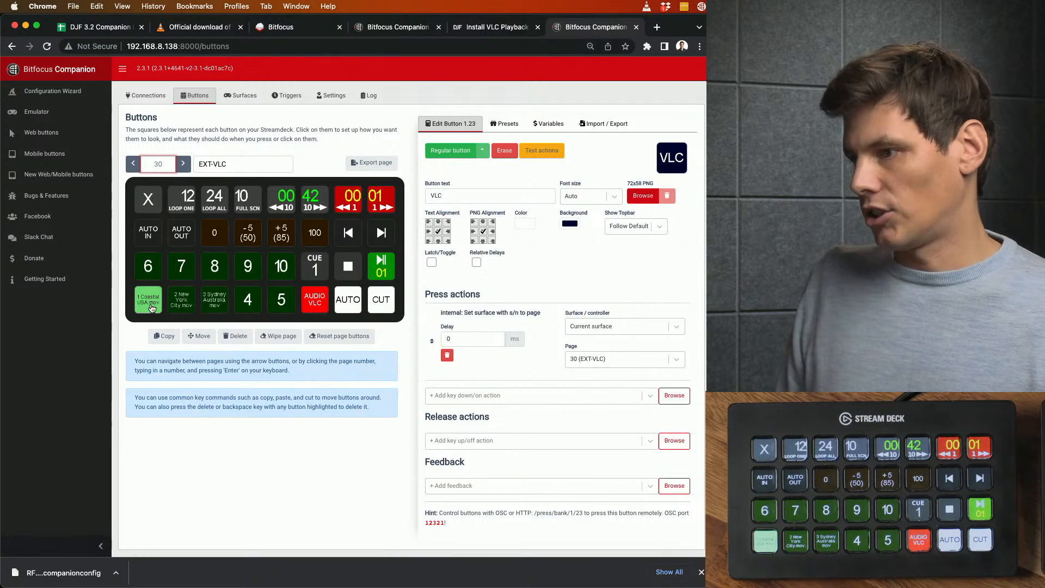
left_click(315, 301)
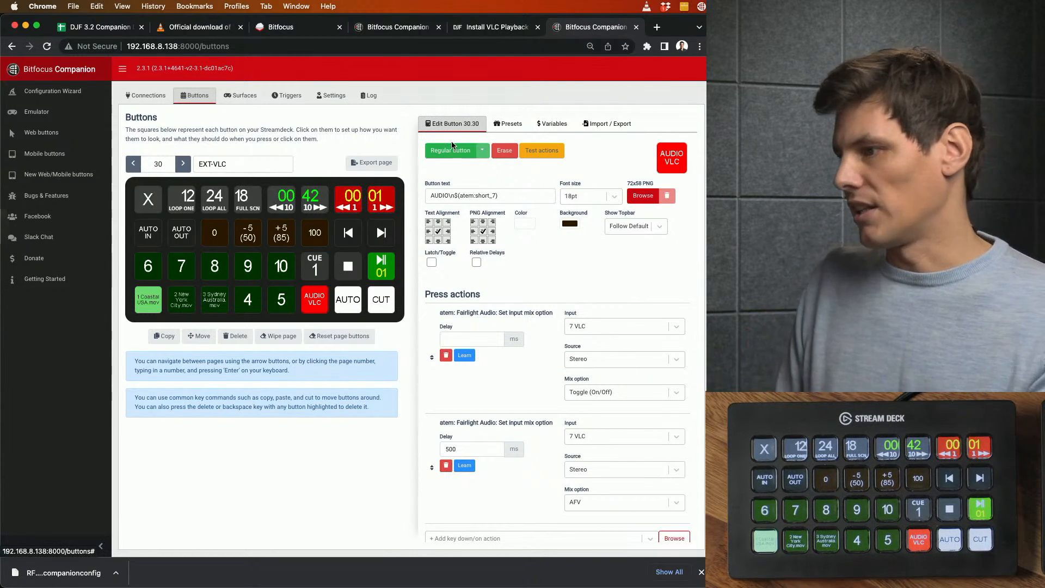
Change the audio button's text to AUDIO\n$(atem:short_6) so that it shows the label of input 6
left_click(471, 196)
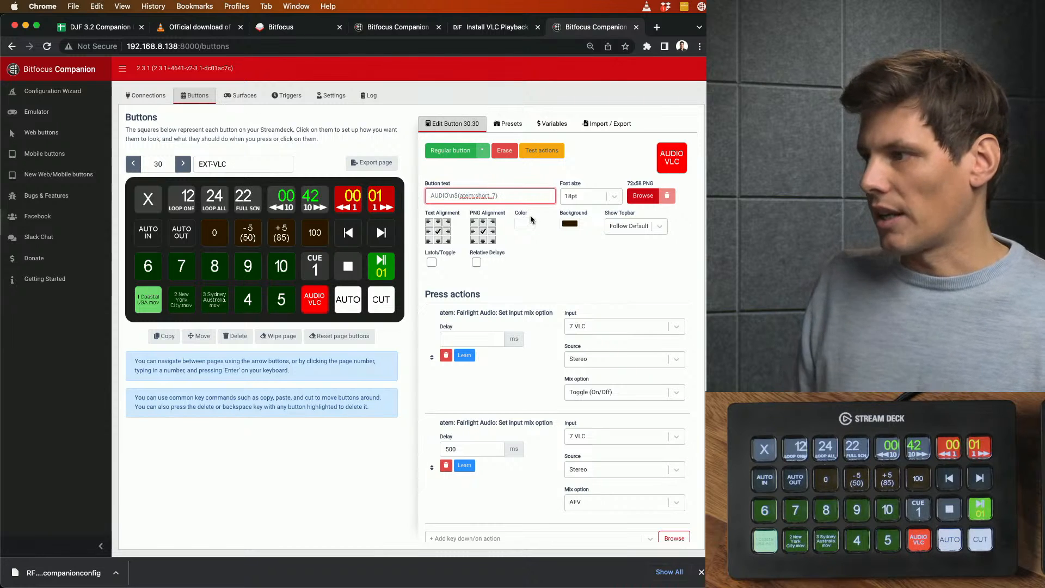
key("Delete")
type("6")
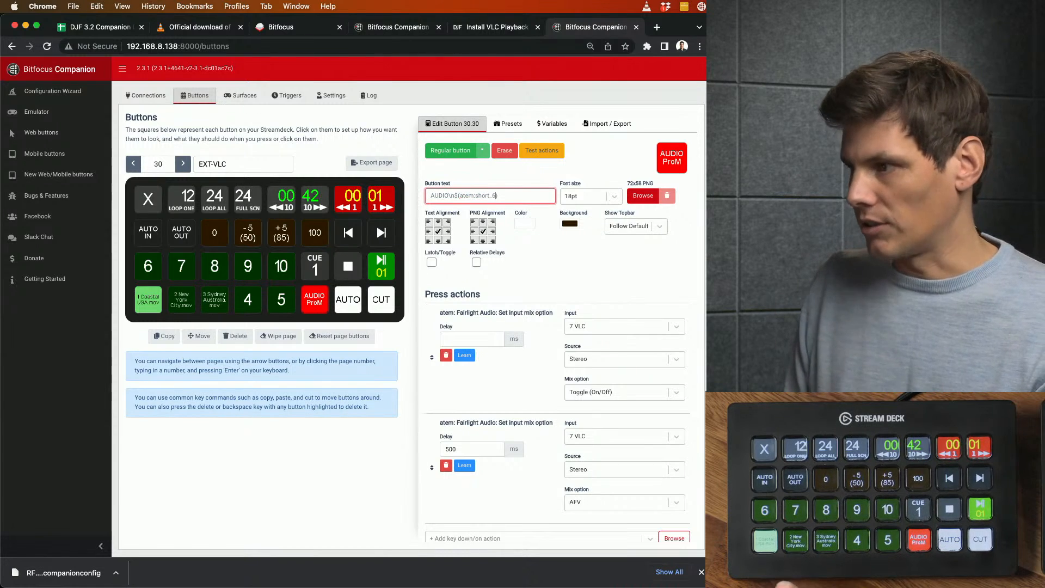
left_click(518, 179)
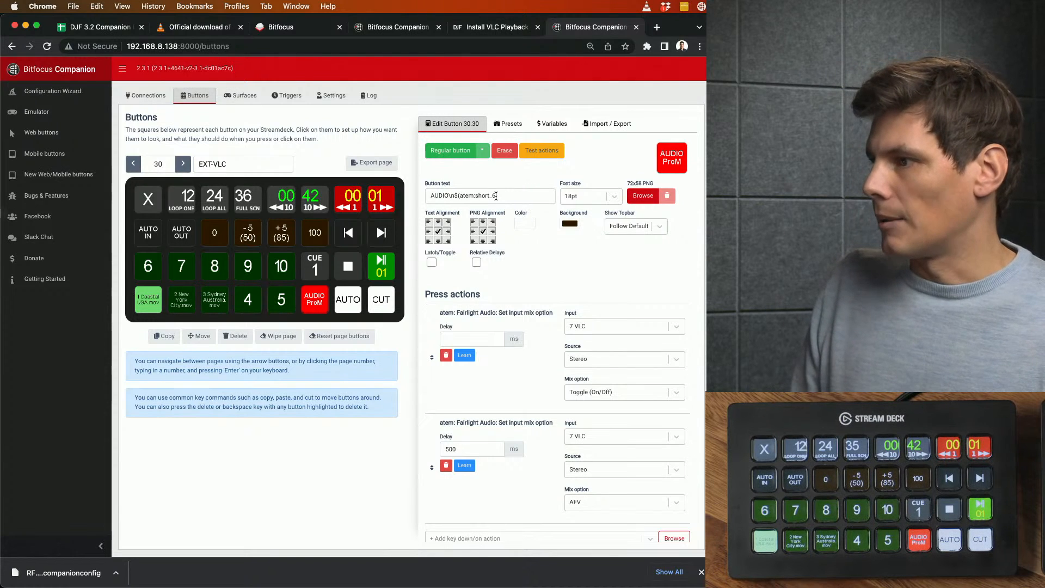
Change the audio button's text to AUDIO\n$(atem:short_4) so that it shows the label of input 4
left_click(515, 199)
key("BackSpace")
type("4")
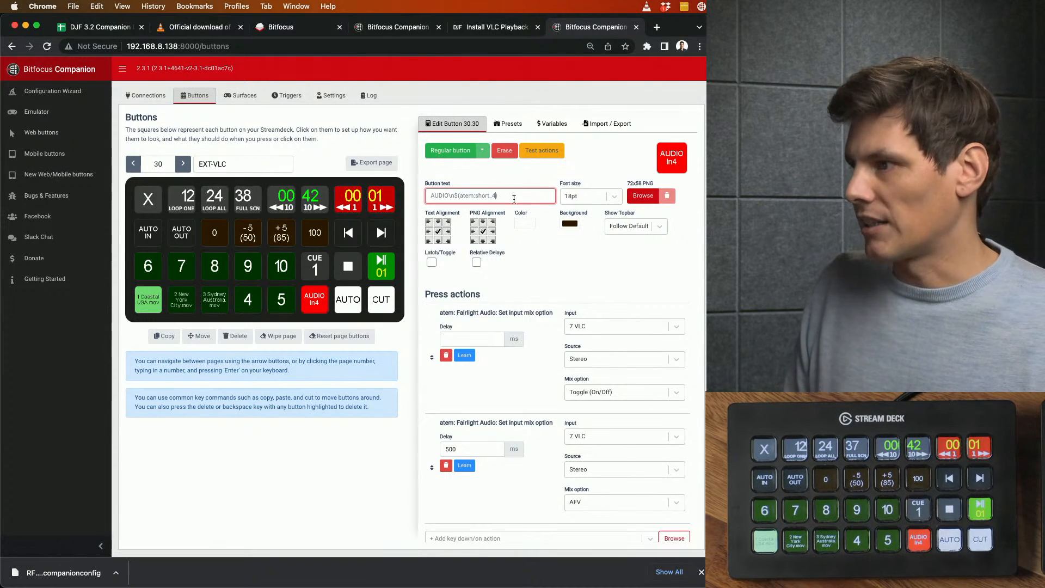
left_click(506, 173)
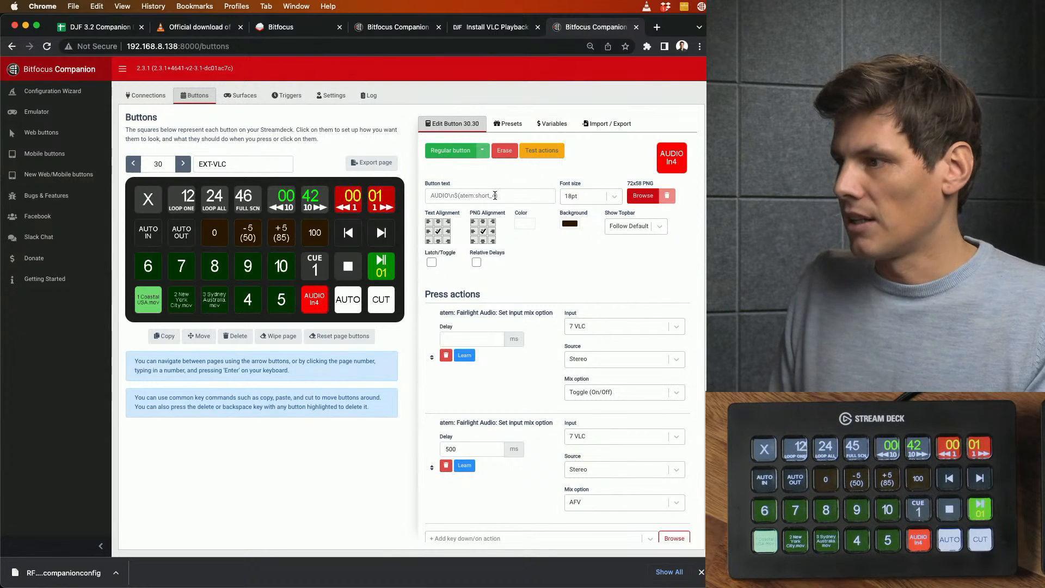
Set the audio button's text to AUDIO\n$(atem:short_7) for the VLC input
left_click(496, 195)
key("BackSpace")
type("7")
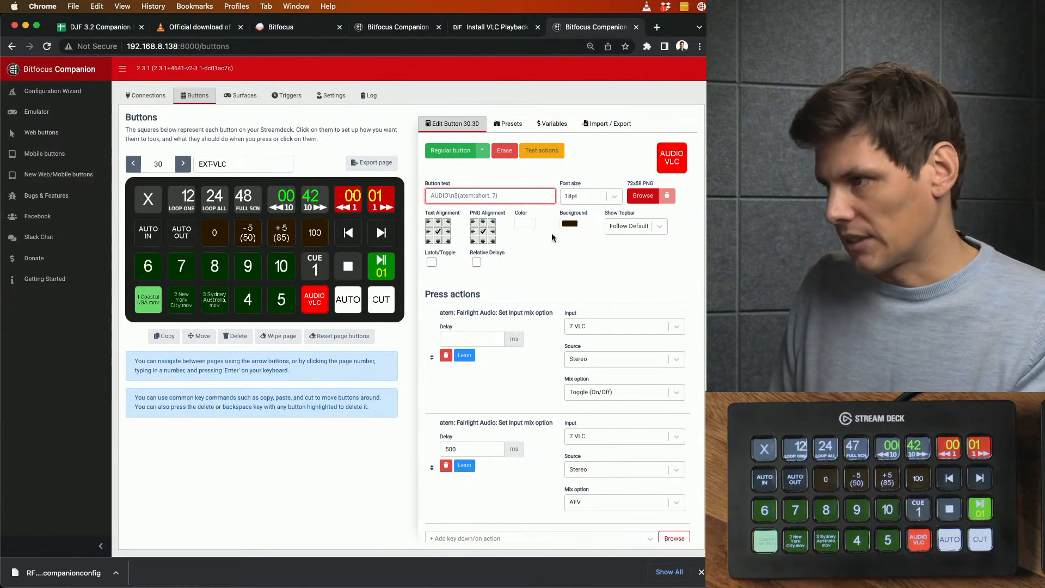
left_click(555, 267)
Examine the input choices of the audio button's two Fairlight Audio press actions, leaving the selections as they are
scroll(556, 301, "down", 2)
scroll(557, 300, "down", 1)
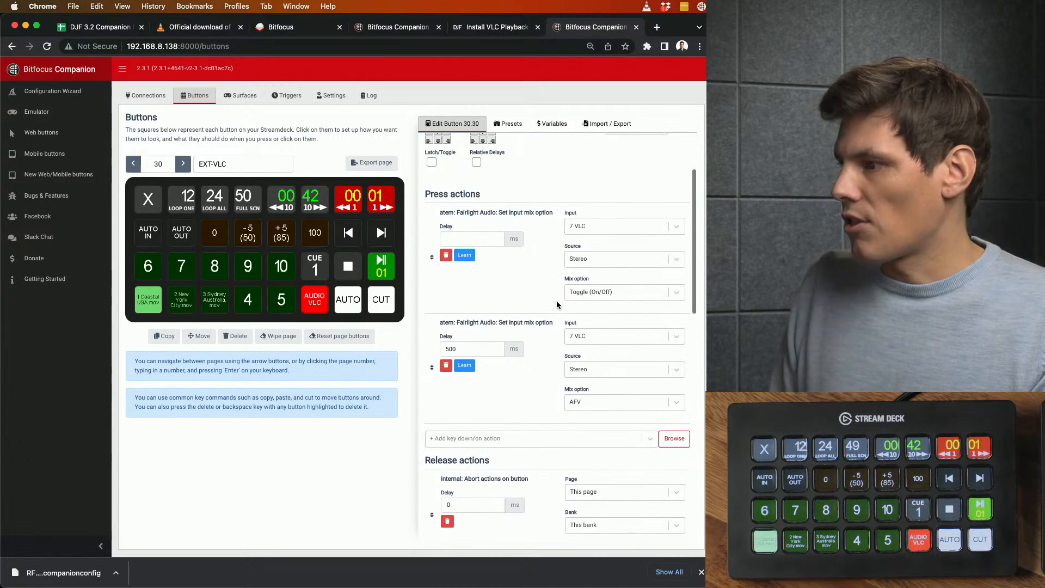
scroll(556, 300, "down", 2)
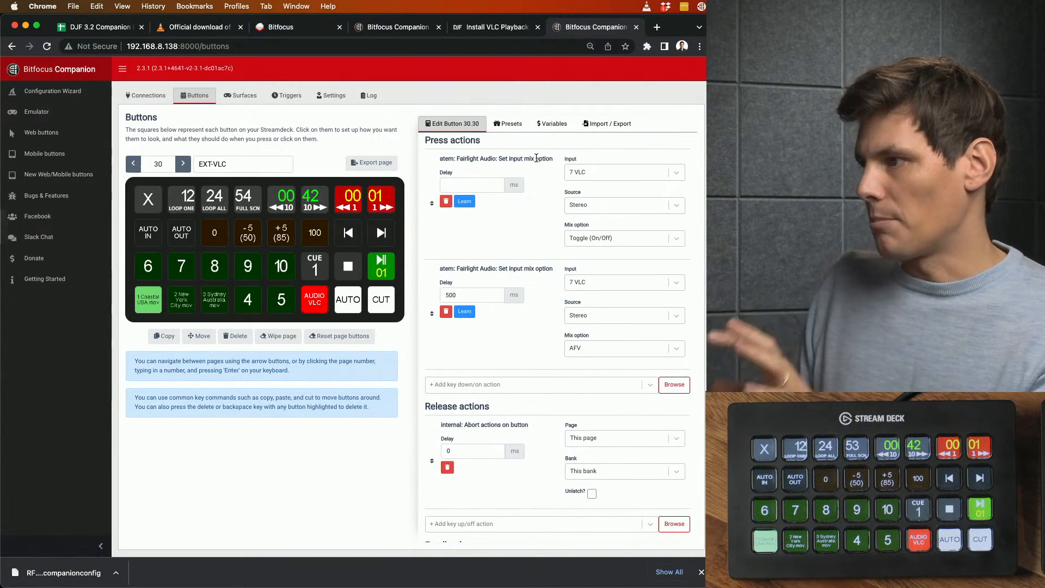
left_click(580, 172)
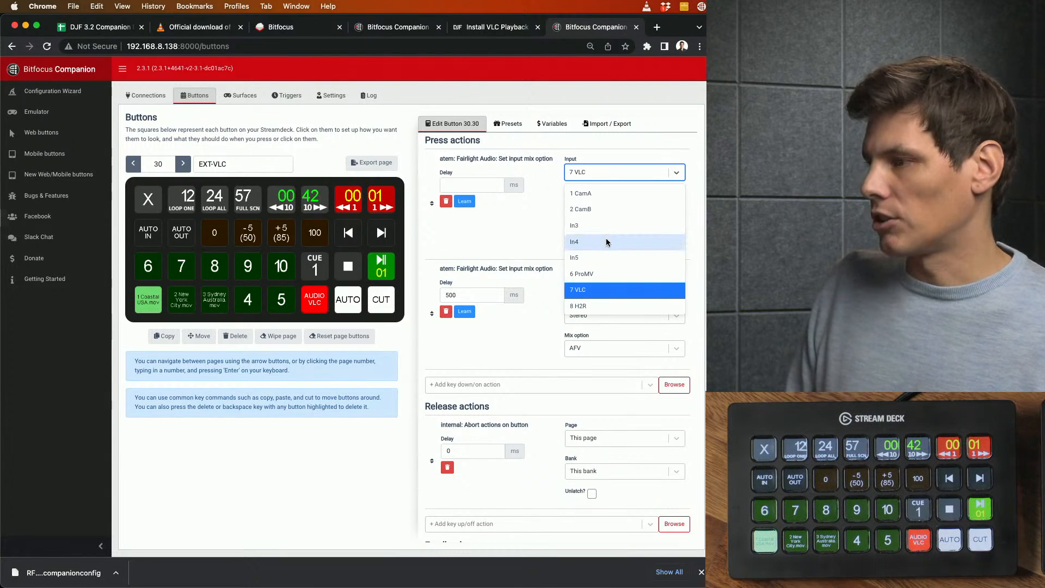
left_click(534, 235)
scroll(534, 234, "down", 3)
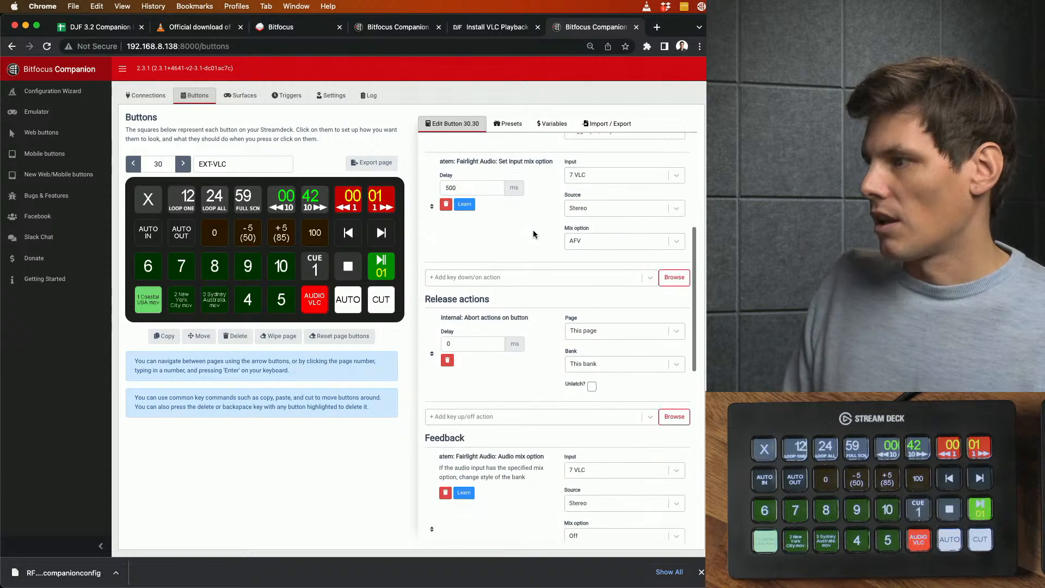
left_click(601, 175)
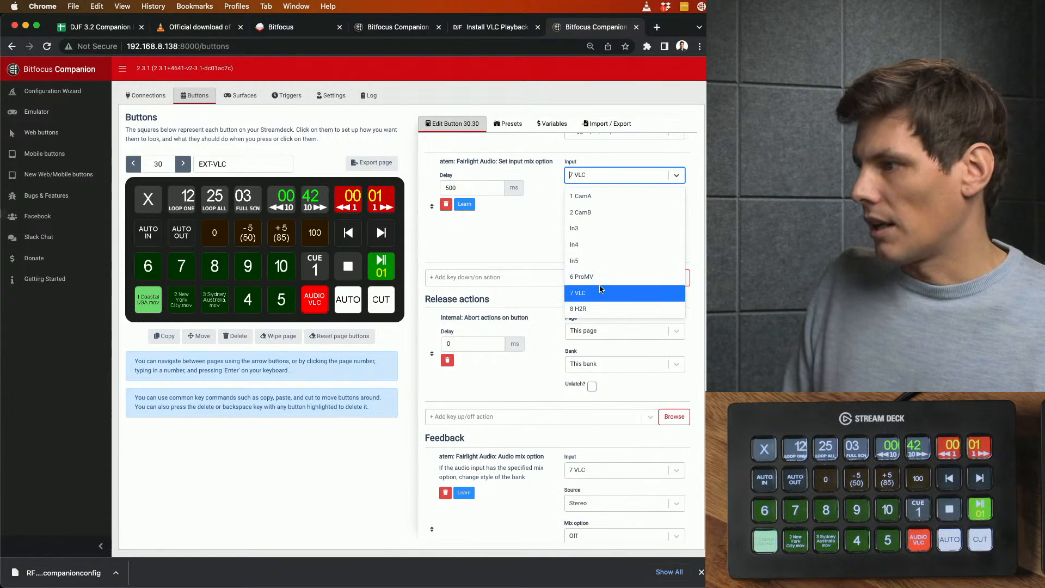
left_click(525, 236)
Examine the audio button's release action and its Fairlight Audio mix option feedbacks, including the input choices for Off and On
scroll(527, 265, "down", 3)
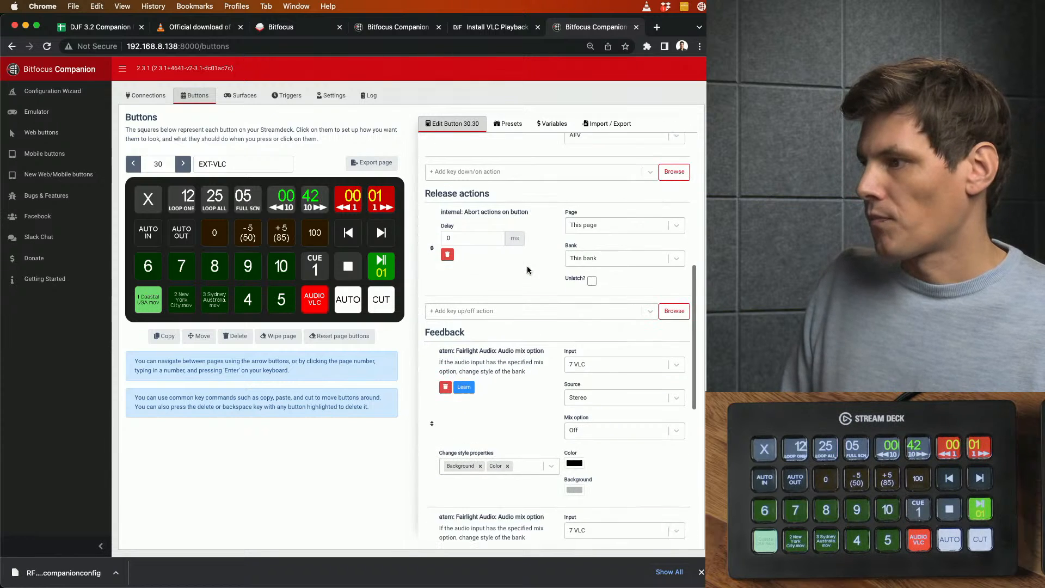
scroll(497, 214, "down", 4)
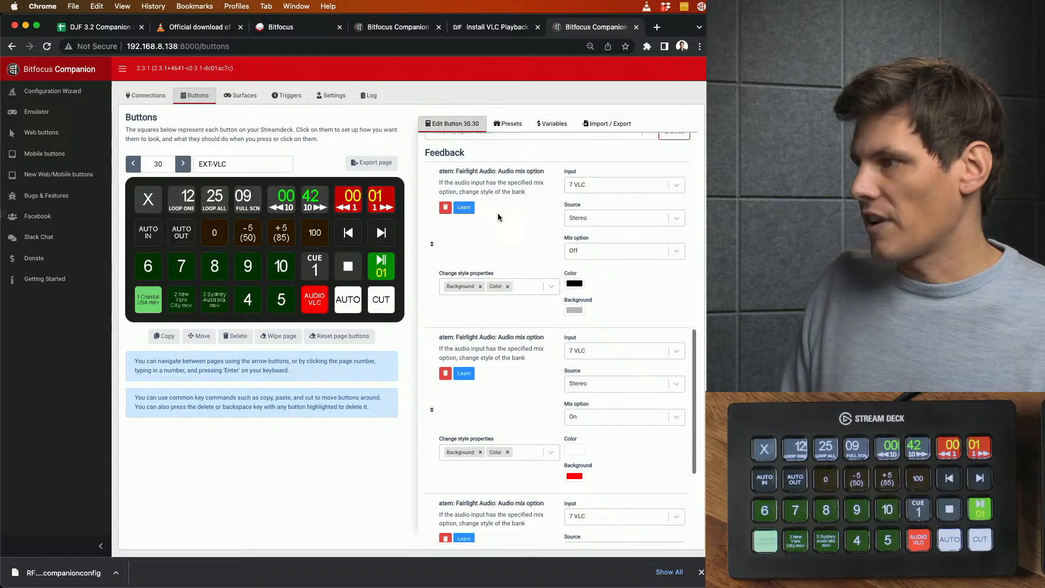
left_click(590, 184)
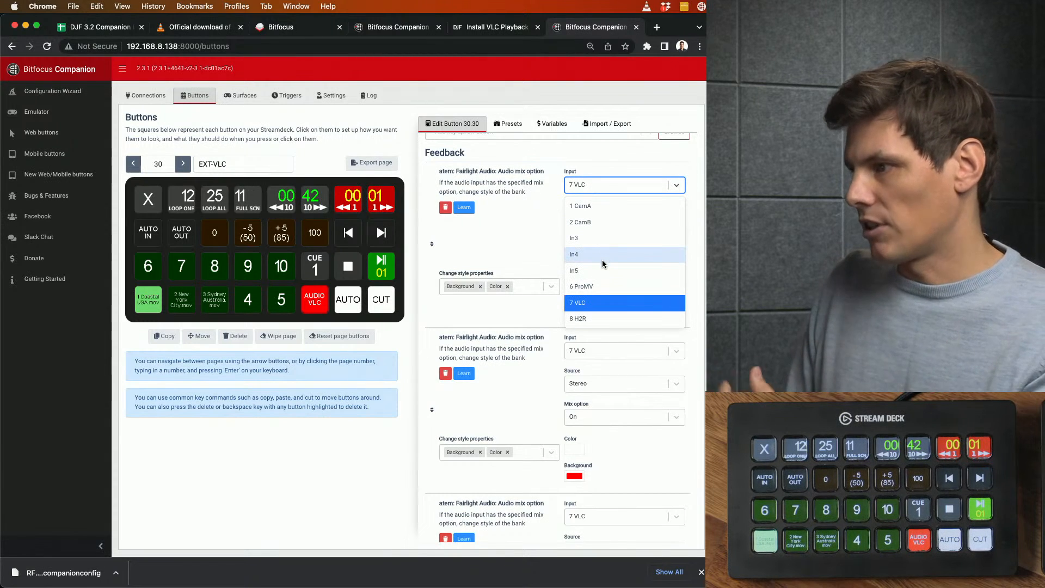
left_click(540, 253)
scroll(541, 297, "down", 2)
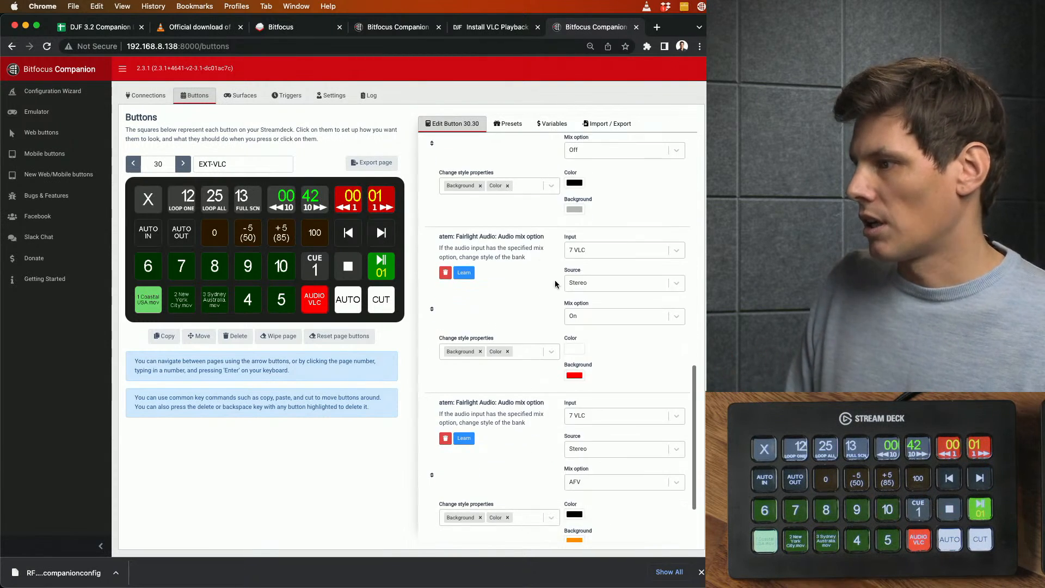
left_click(592, 251)
left_click(532, 302)
scroll(531, 304, "down", 2)
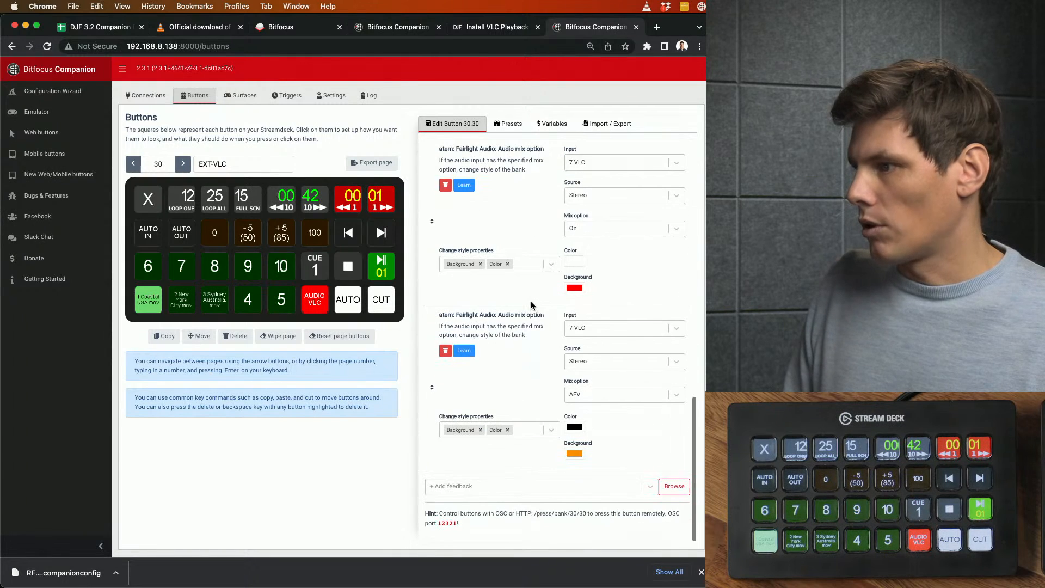
Examine the input choices of the audio button's AFV feedback and the latch and unlatch actions of the AUTO IN button
left_click(582, 328)
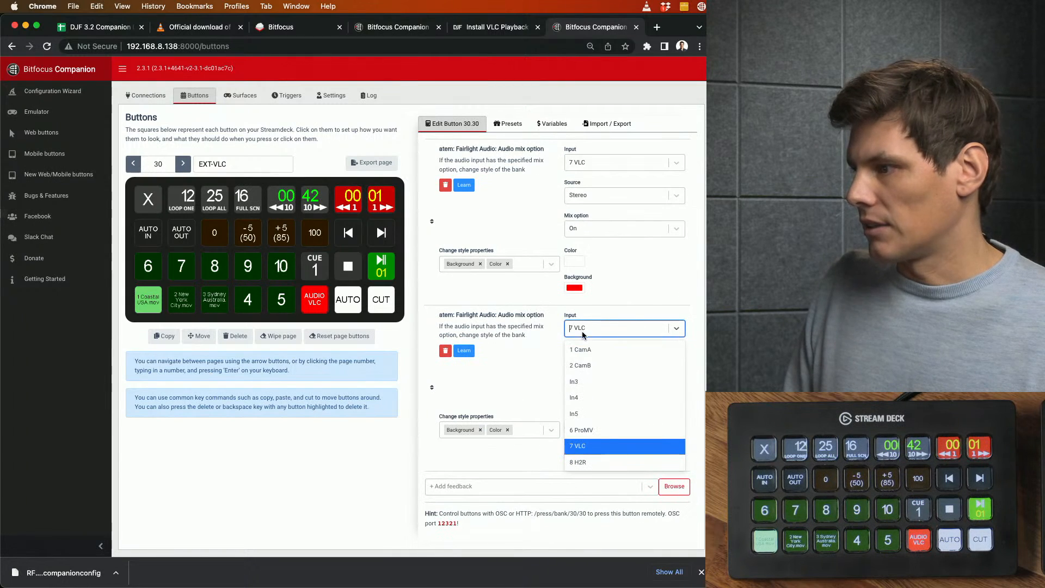
left_click(525, 378)
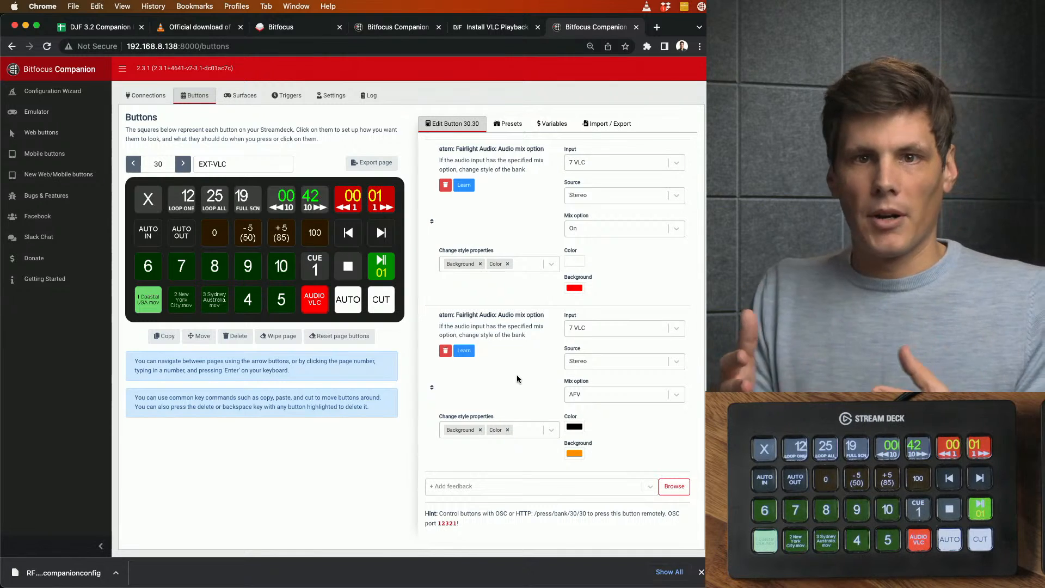
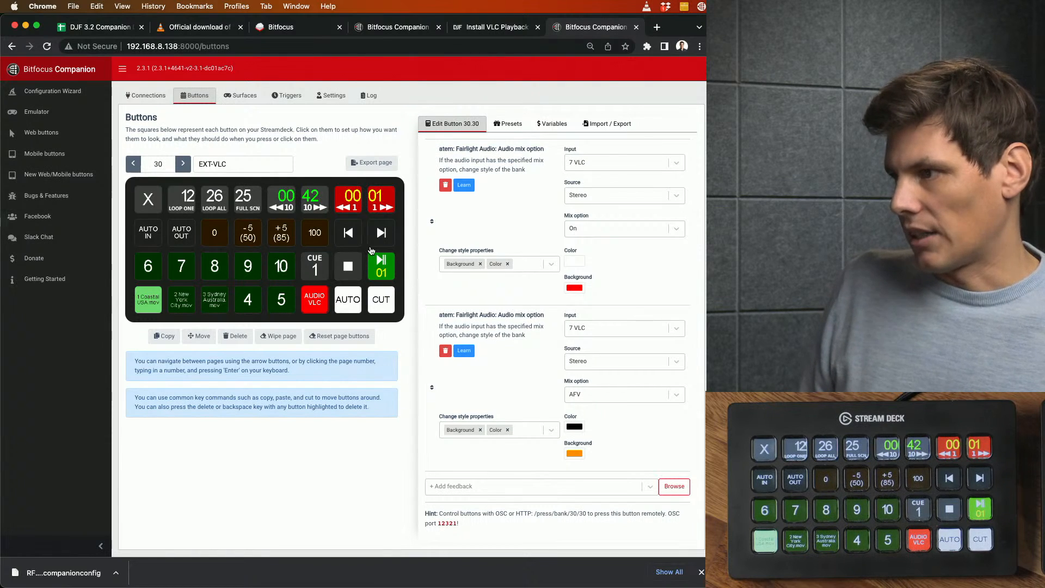
left_click(148, 233)
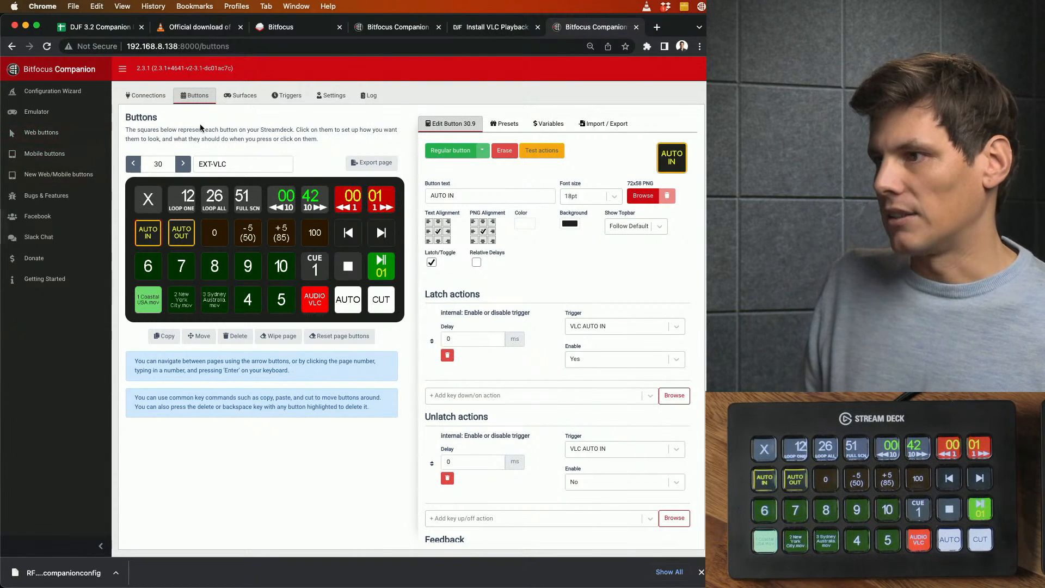
Open the VLC AUTO IN trigger for editing and examine its name and condition types, keeping Feedback selected
left_click(282, 100)
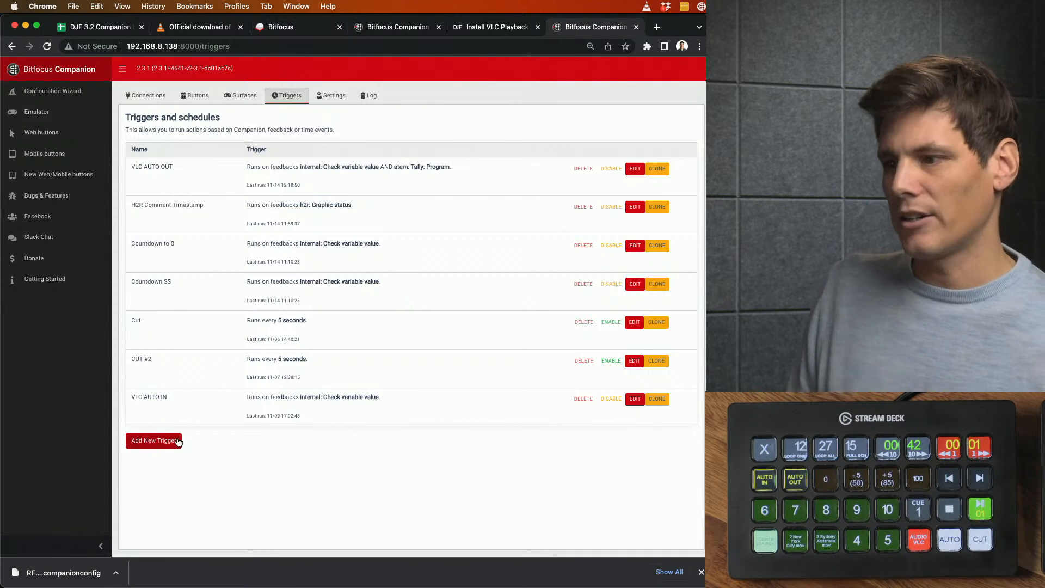
left_click(159, 442)
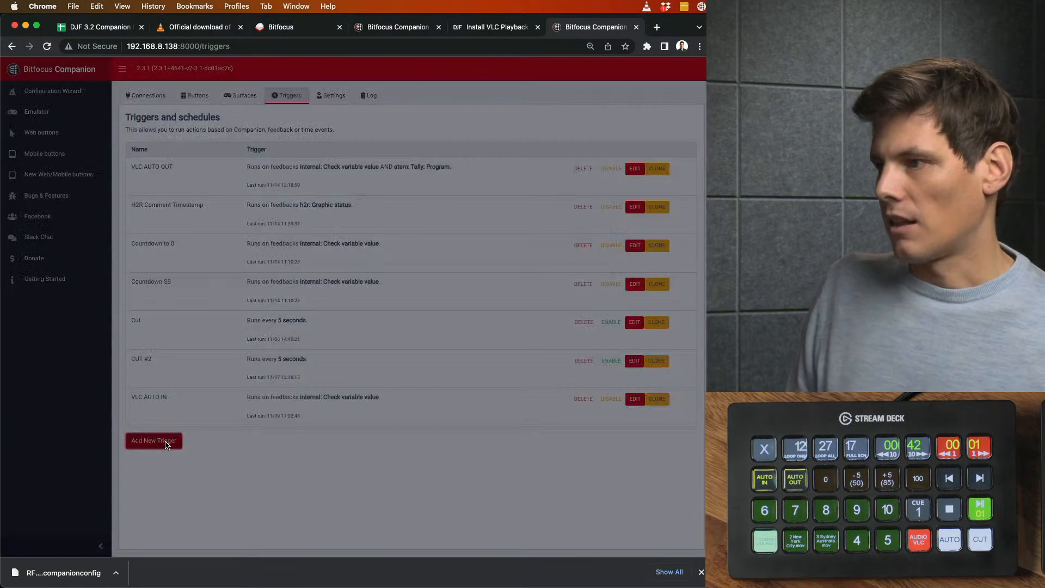
key("Escape")
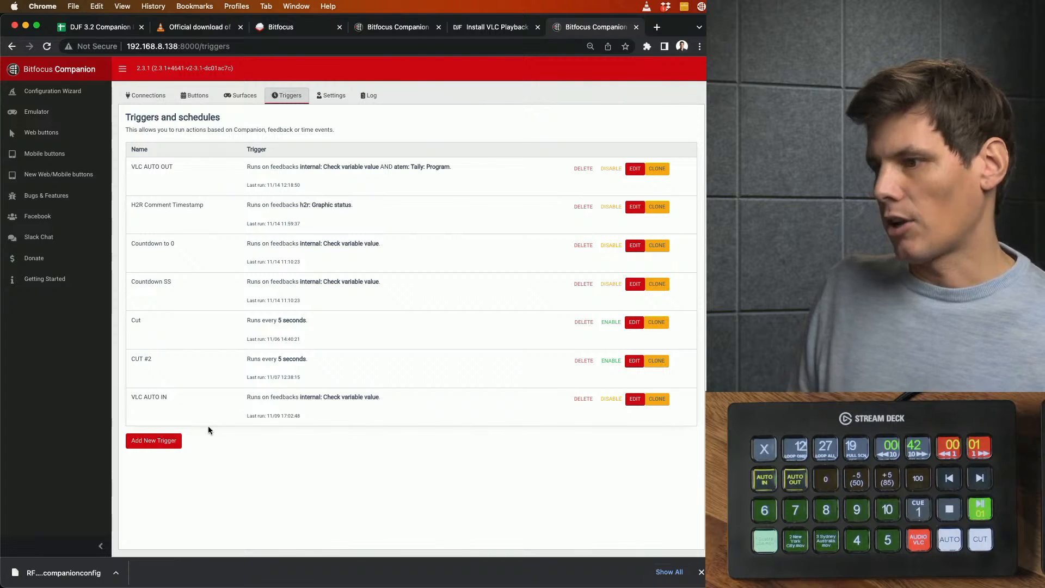
left_click(633, 402)
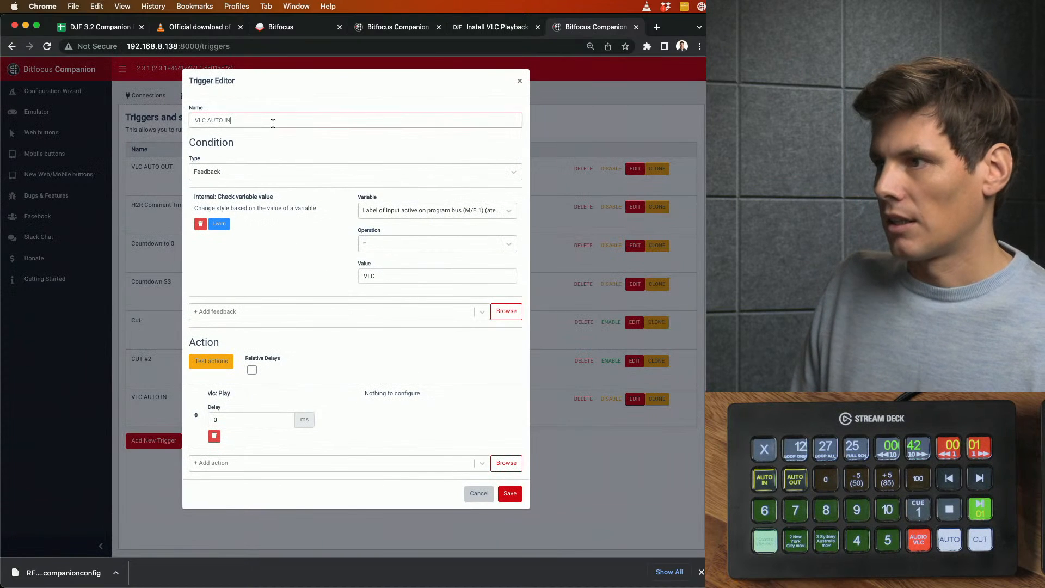
left_click(202, 119)
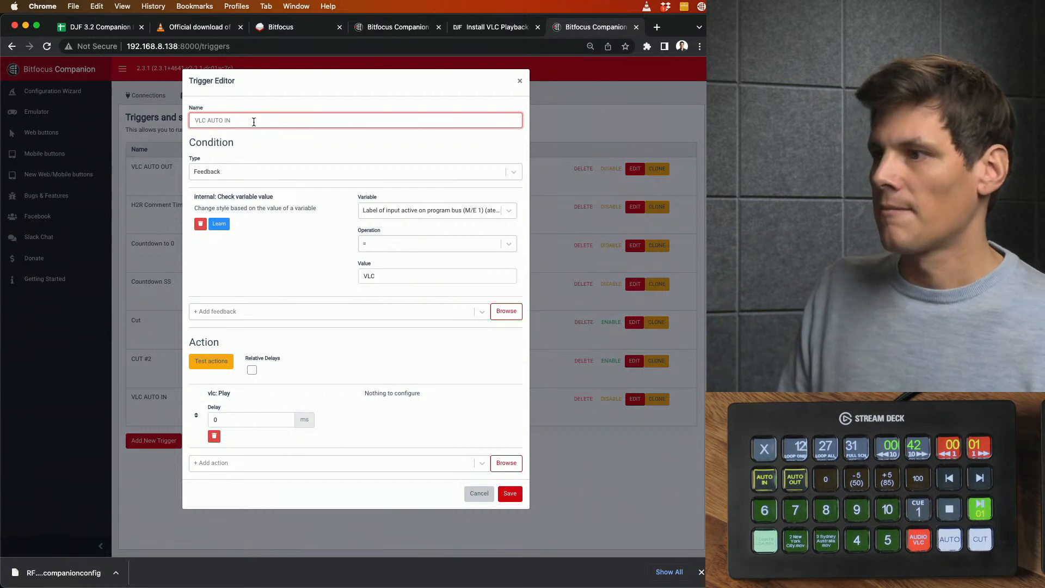
left_click(224, 174)
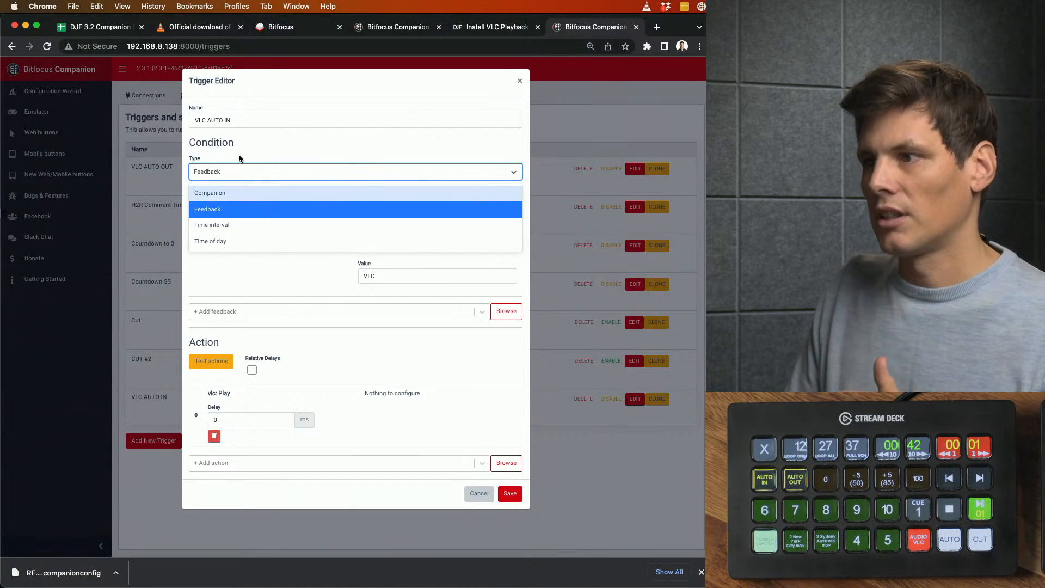
left_click(235, 208)
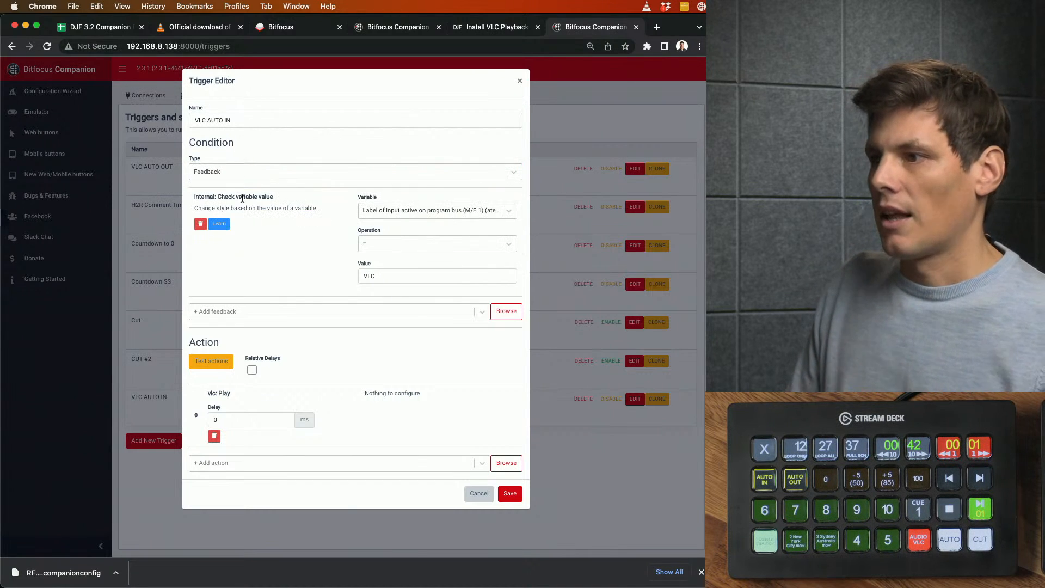
Try adding a second Check variable value feedback using the program bus (M/E 1) input label, and close the trigger without saving
left_click(258, 311)
type("check")
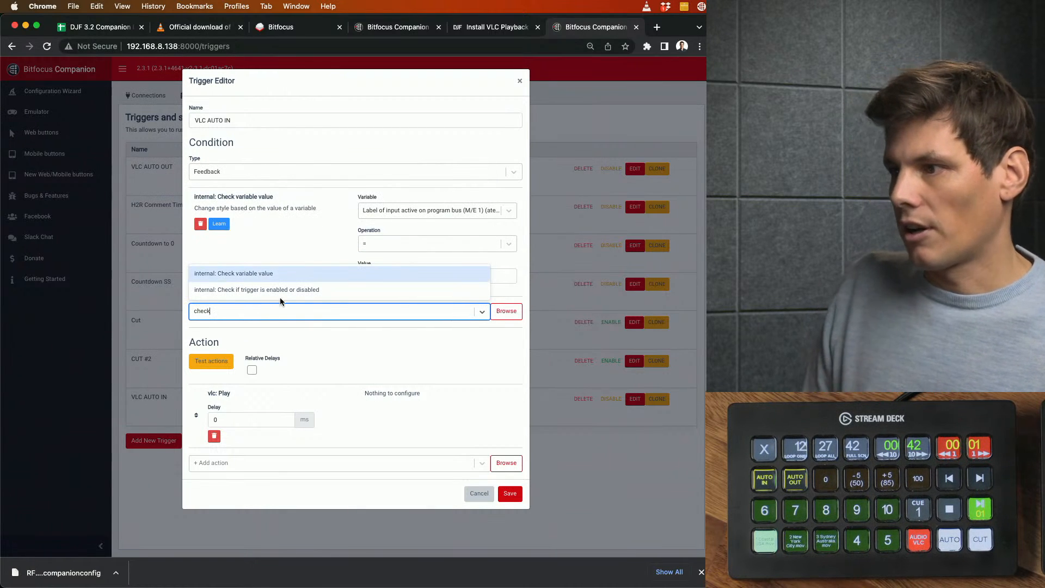
left_click(248, 275)
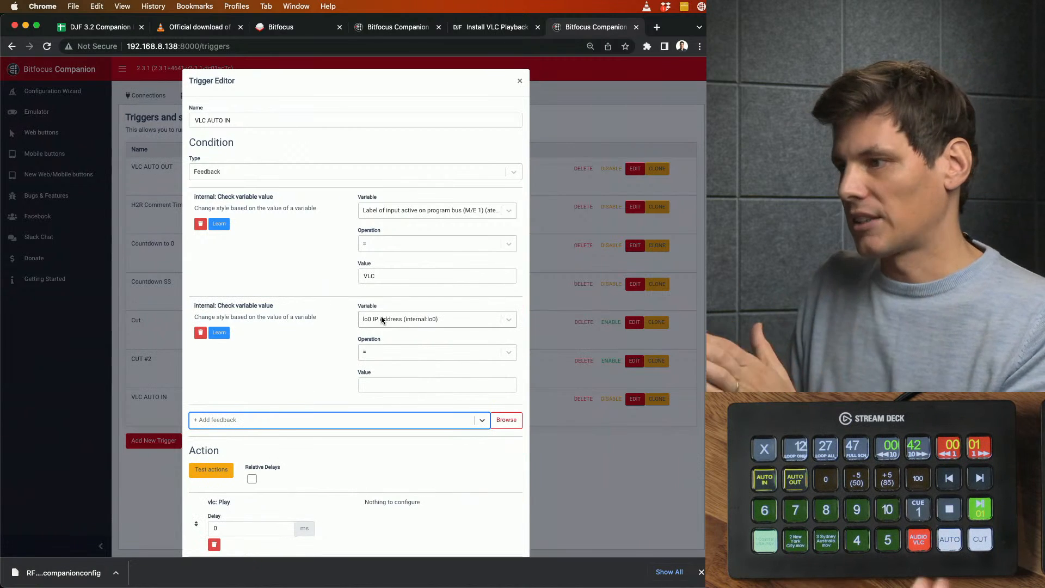
left_click(446, 210)
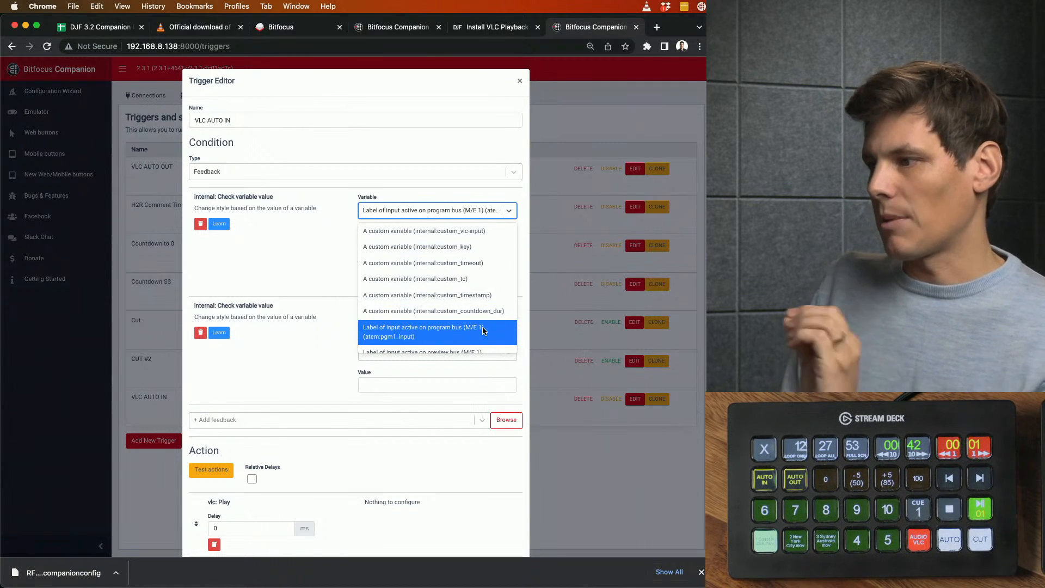
left_click(339, 368)
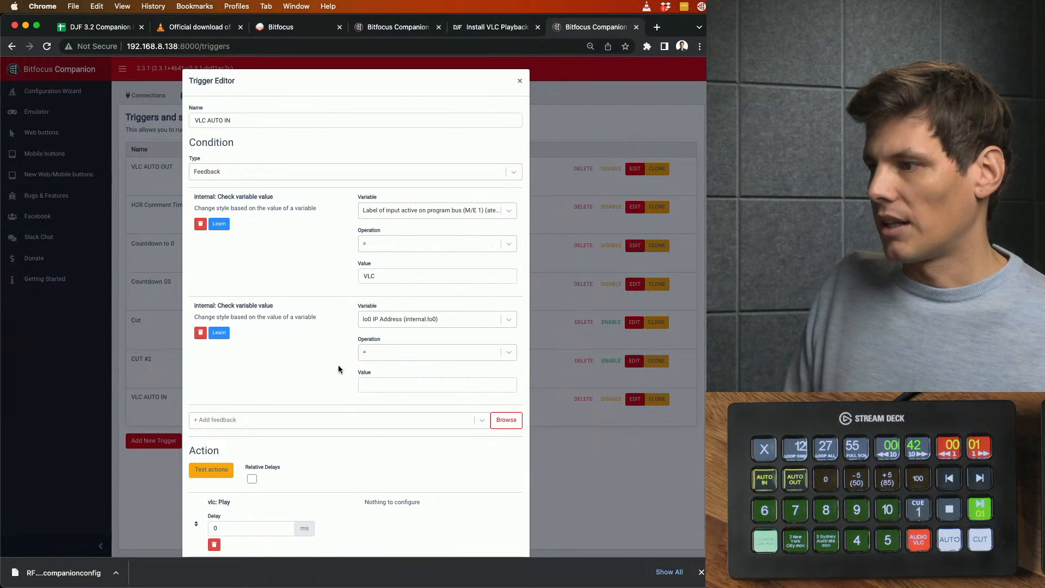
left_click(399, 321)
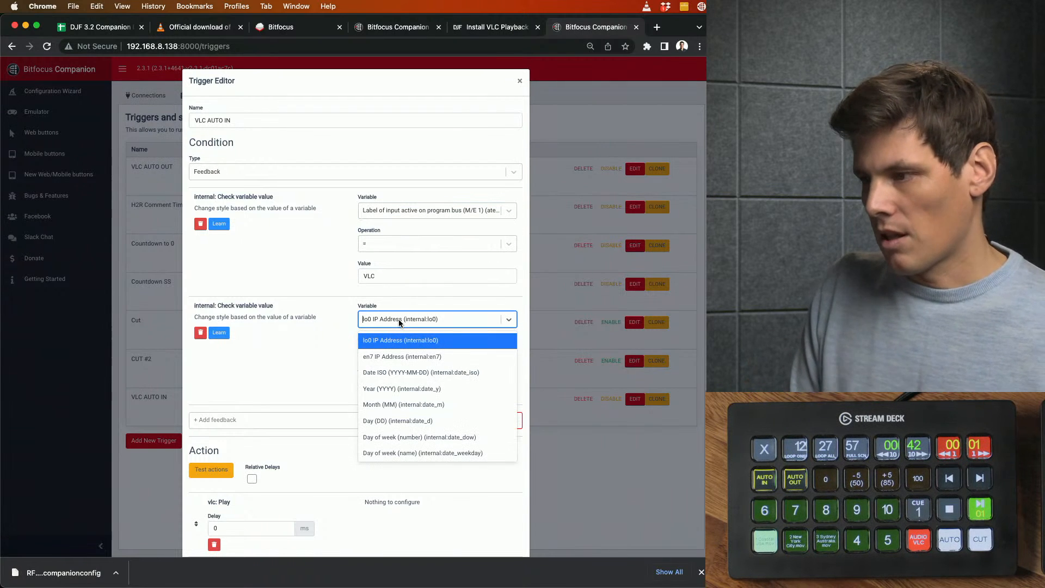
type("label")
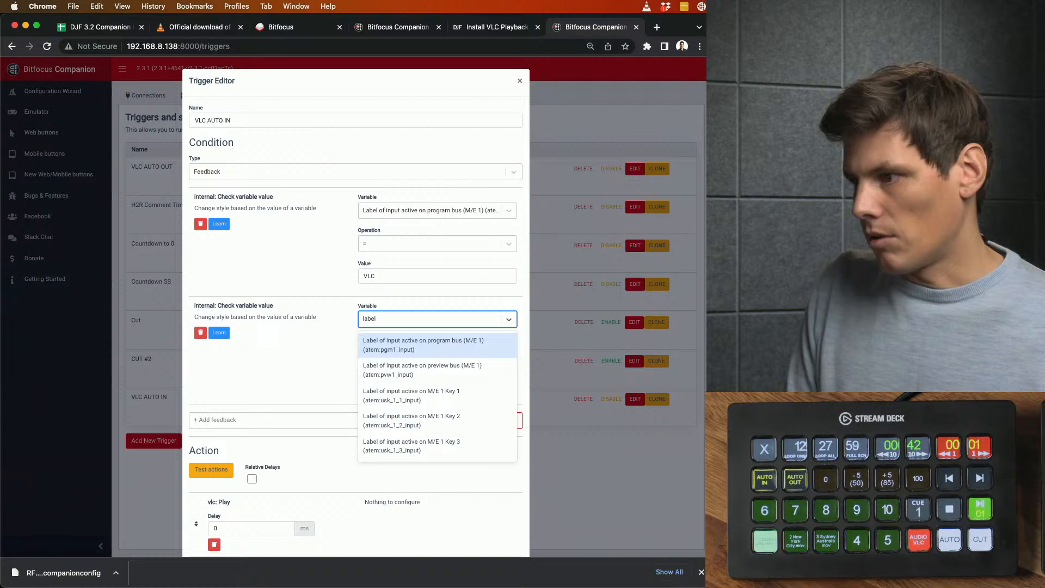
left_click(390, 341)
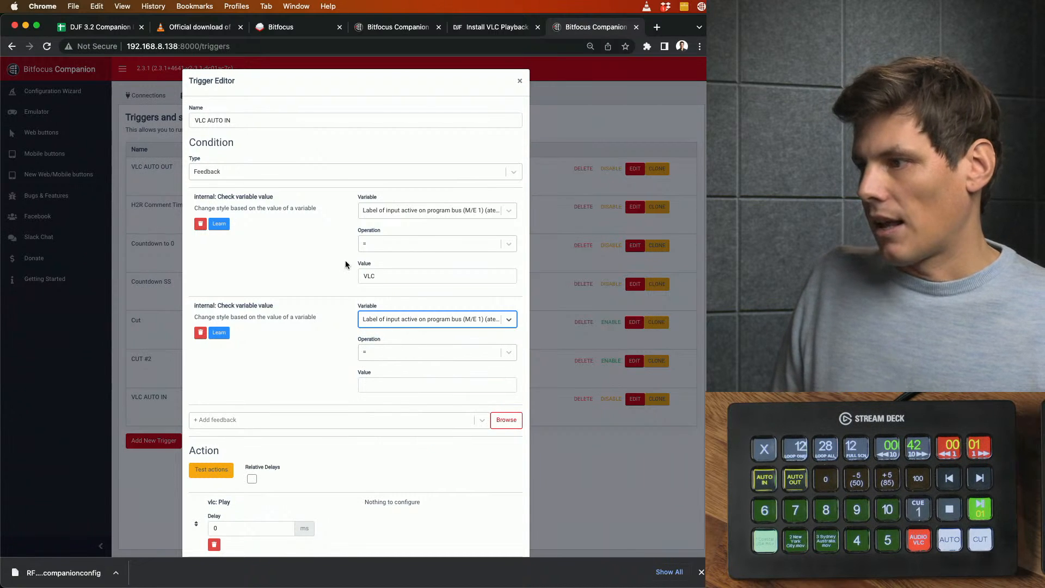
left_click(520, 80)
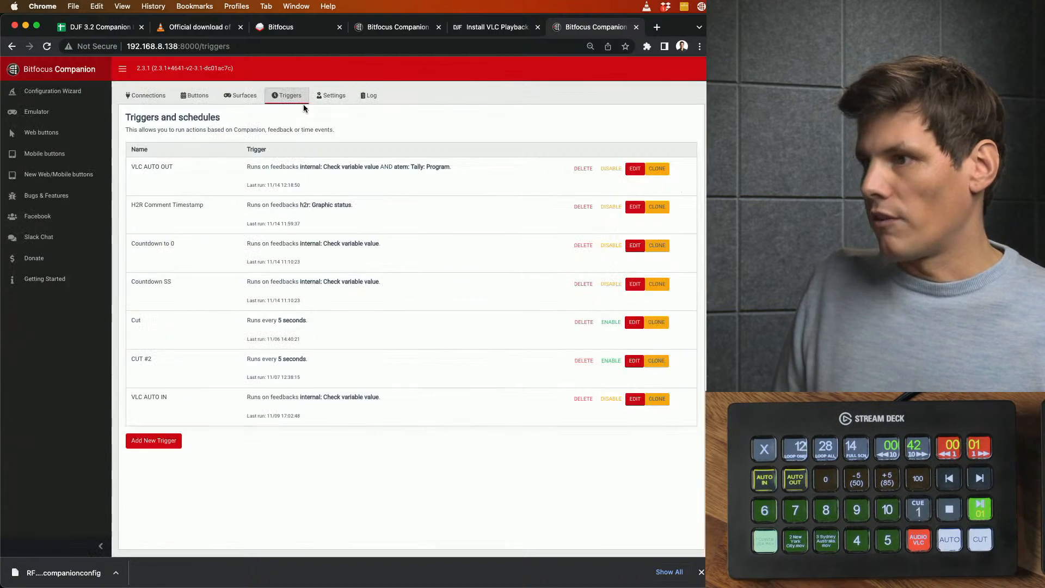
Search the available connections for atem to check which module provides the ATEM variables
left_click(148, 95)
left_click(486, 185)
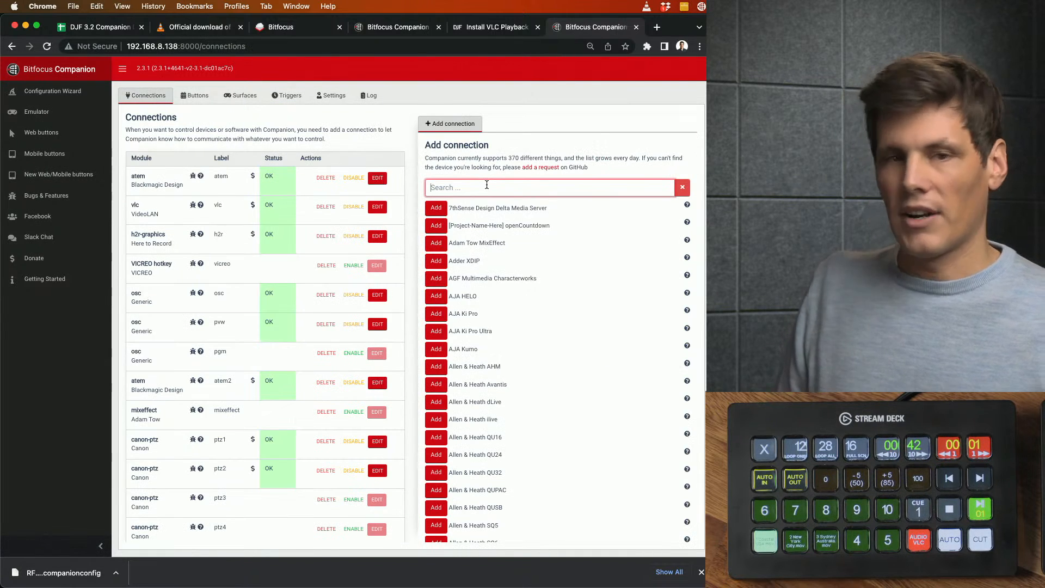
type("atem")
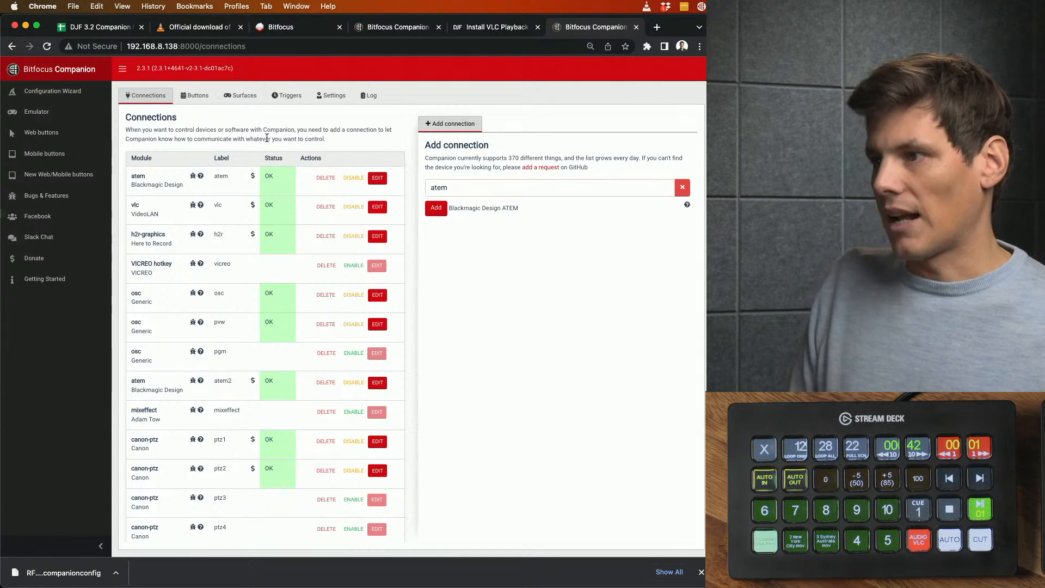
Reopen the VLC AUTO IN trigger and examine the variable, operation and value of its Check variable value condition
left_click(287, 96)
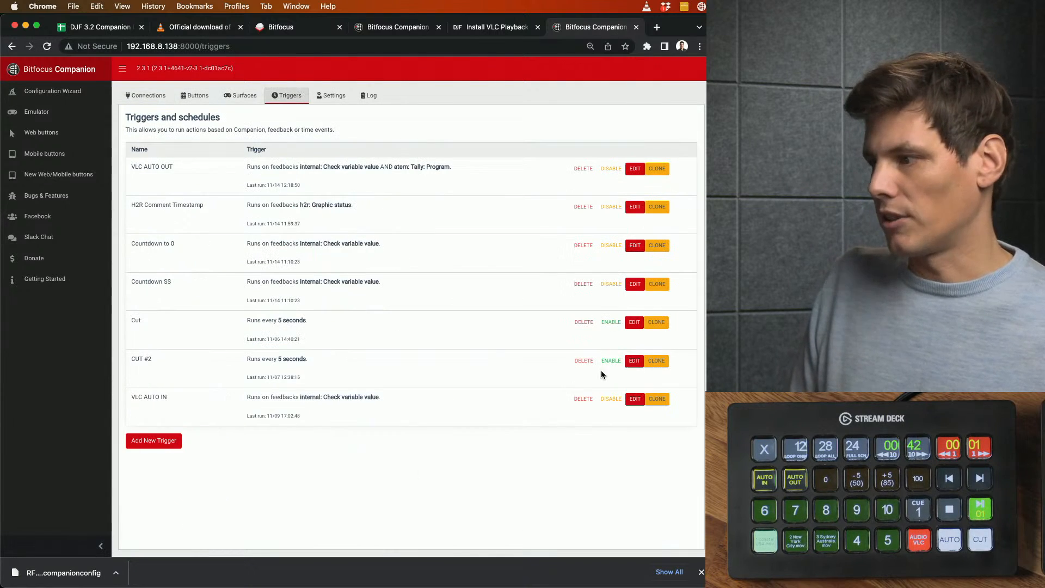
left_click(641, 399)
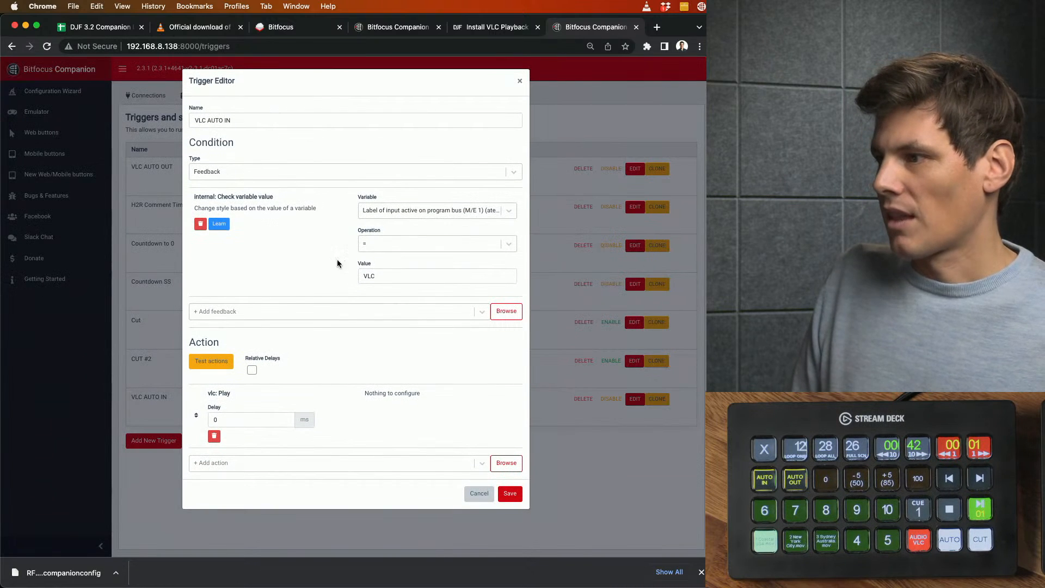
left_click(426, 208)
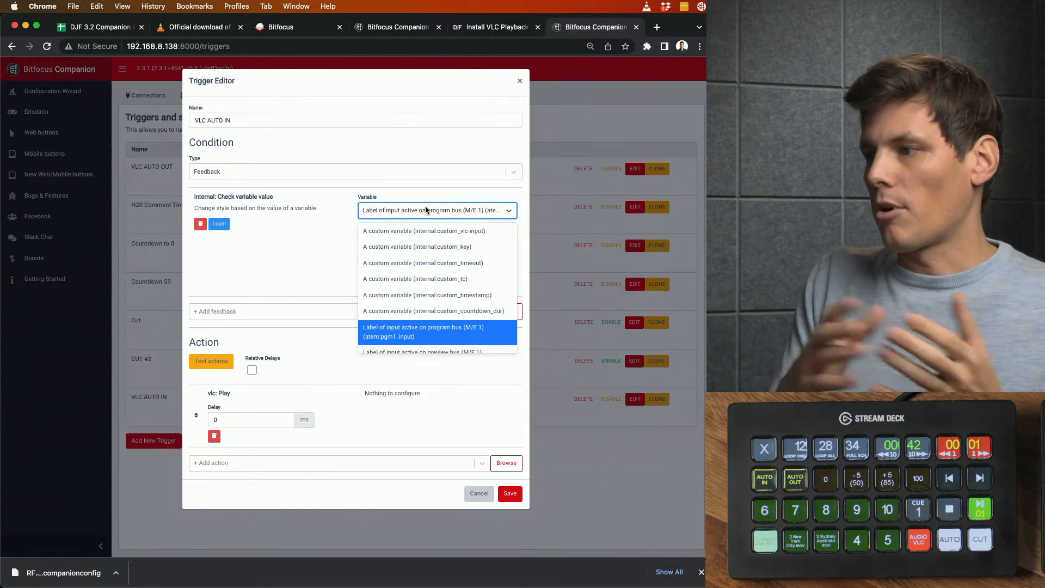
left_click(322, 229)
left_click(370, 244)
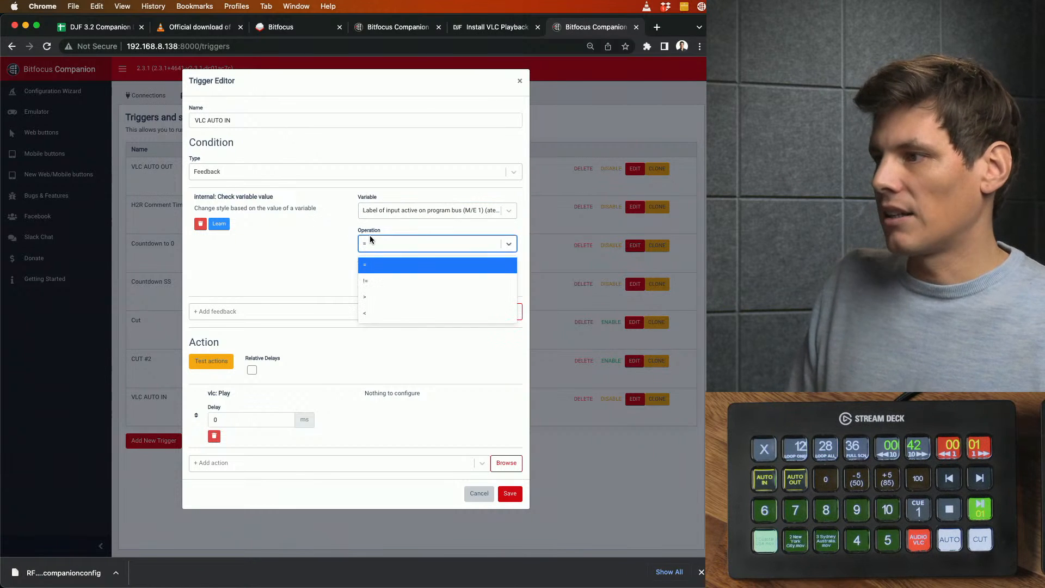
left_click(372, 264)
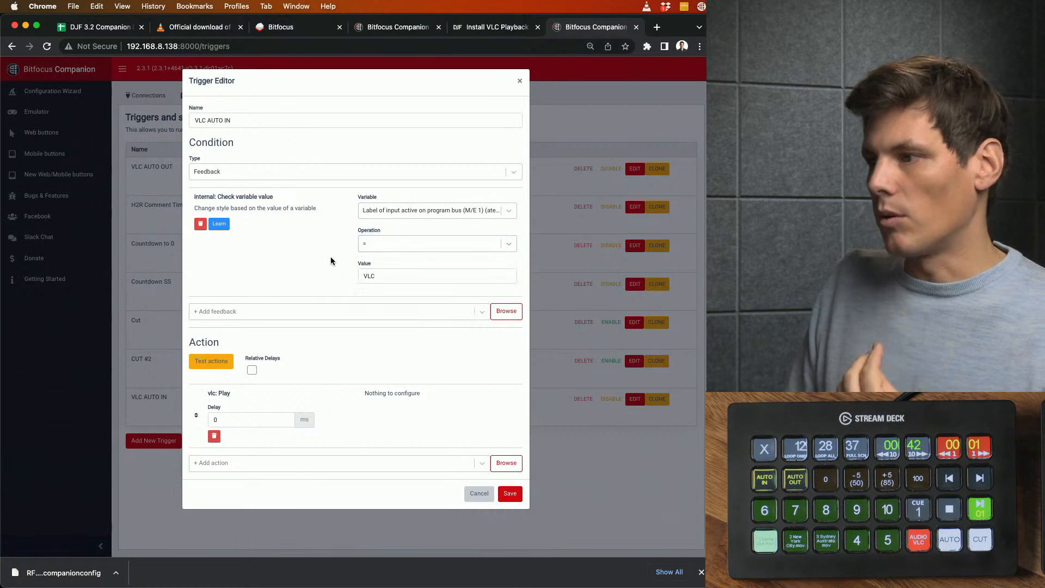
left_click(392, 275)
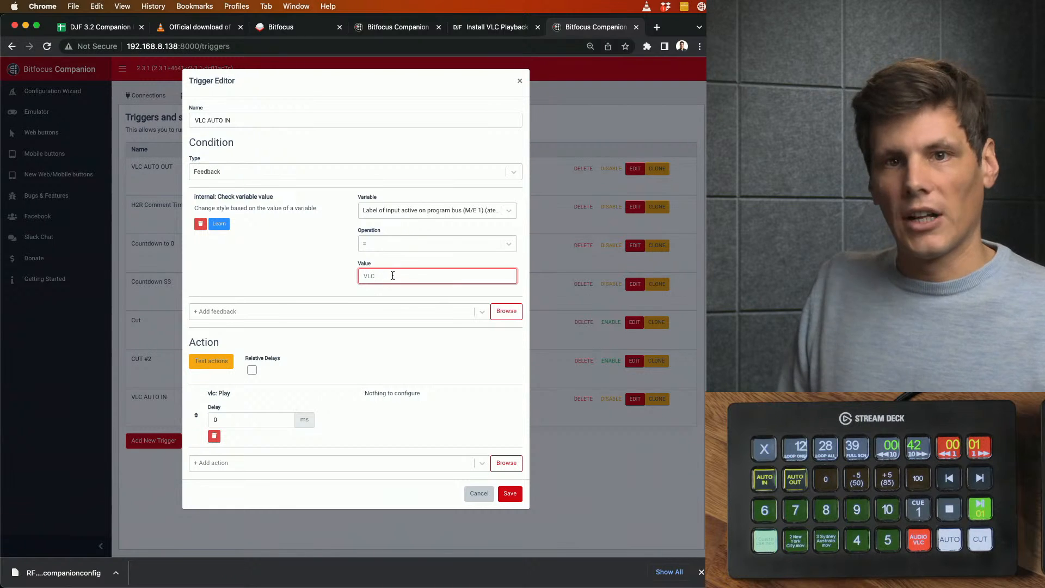
Switch to ATEM Software Control and open the input label settings
key("super+Tab")
key("super+Tab")
key("super+shift+Tab")
key("super+shift+Tab")
key("super+shift+Tab")
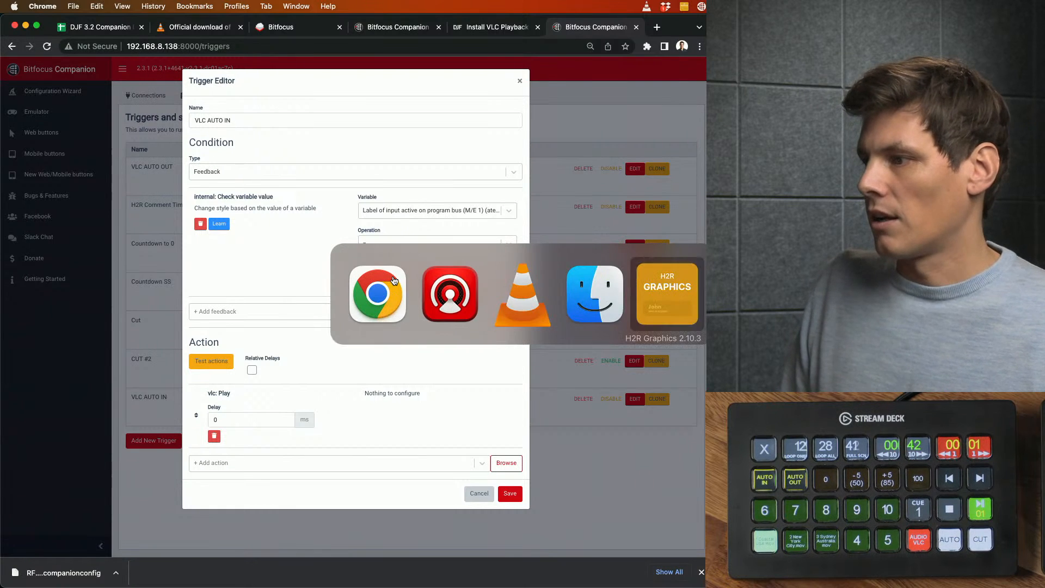
key("super+Tab")
key("super+Tab")
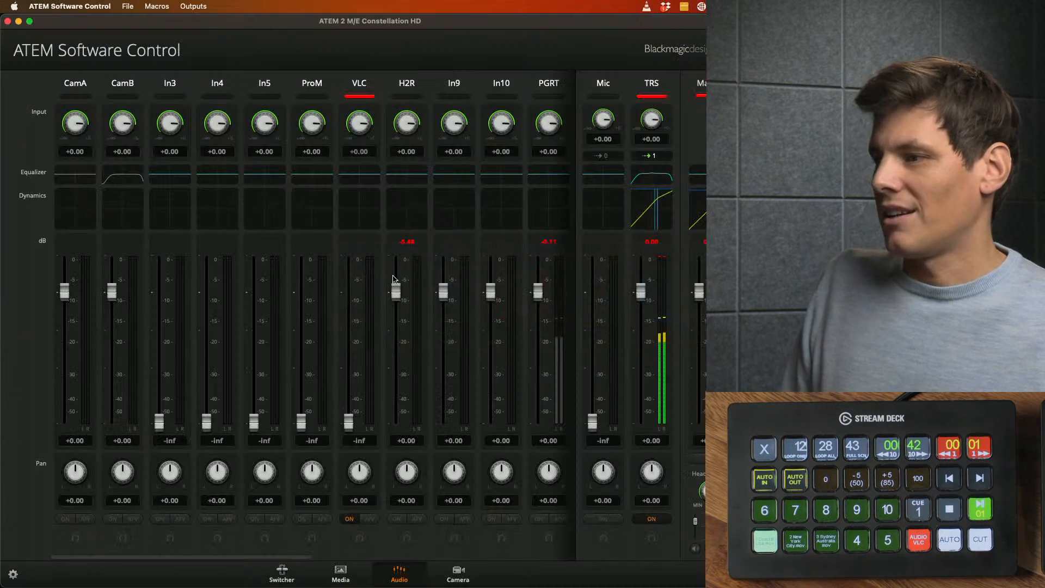
left_click(12, 574)
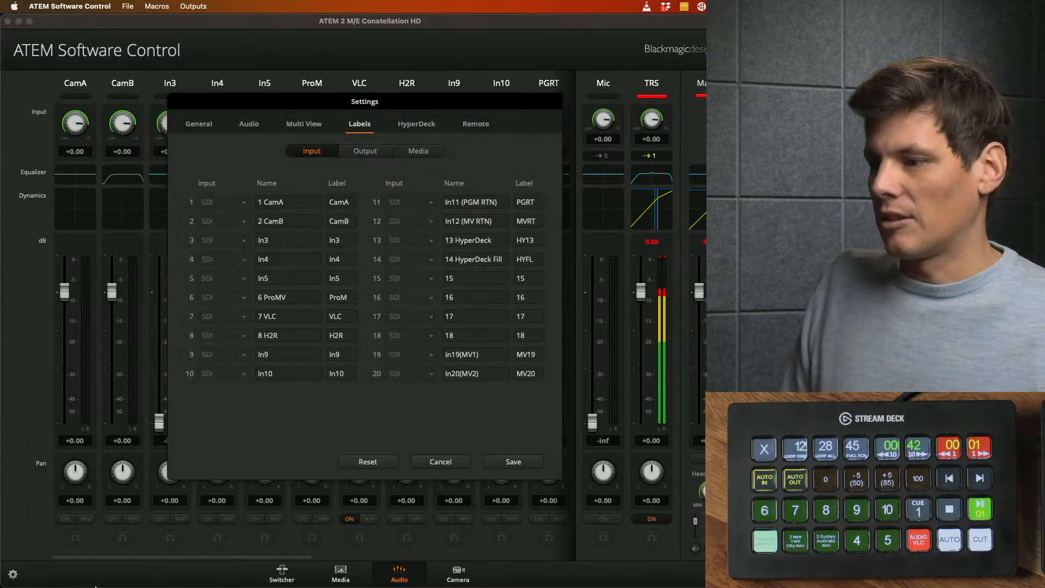
mouse_move(280, 576)
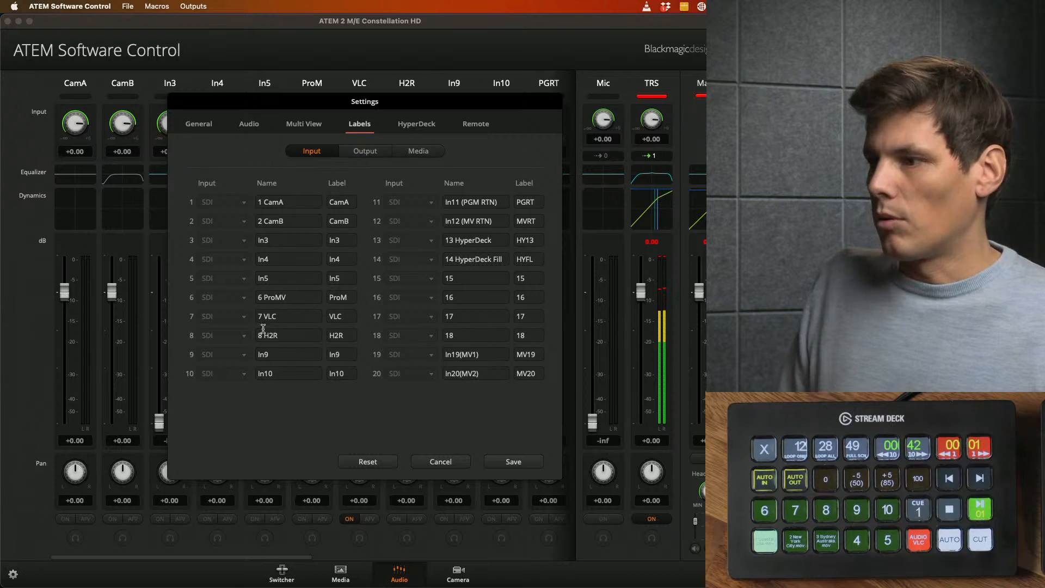
Check the name and label of input 7, cancel the settings and return to the trigger editor in Chrome
left_click(293, 314)
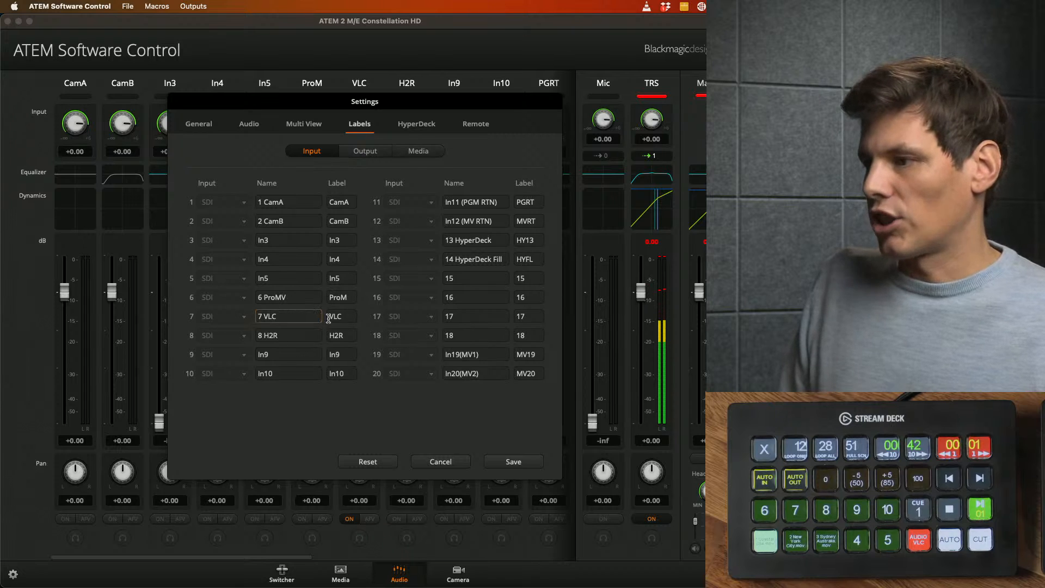
left_click(348, 314)
left_click_drag(348, 316, 321, 316)
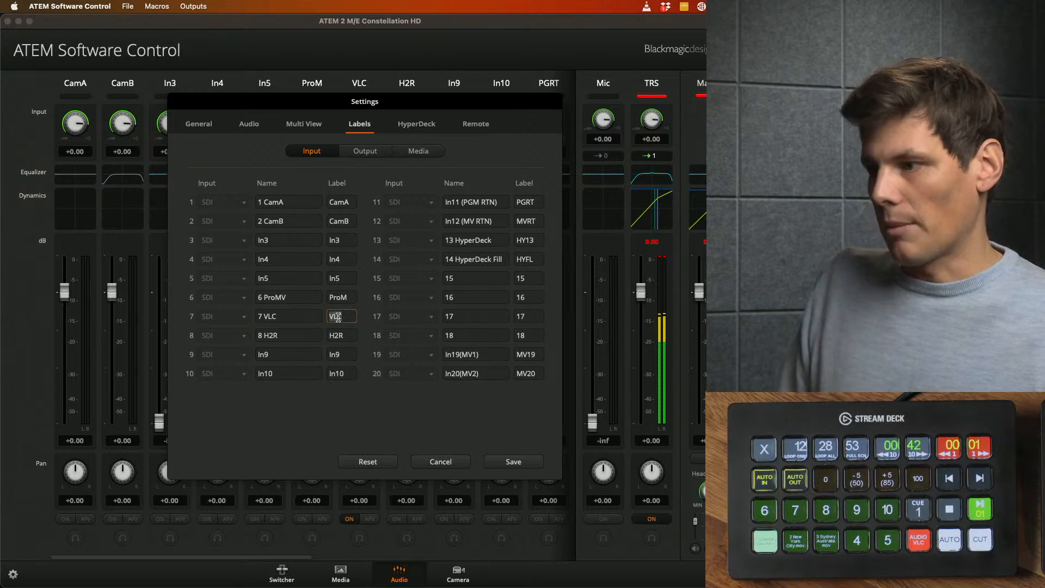
key("super+Tab")
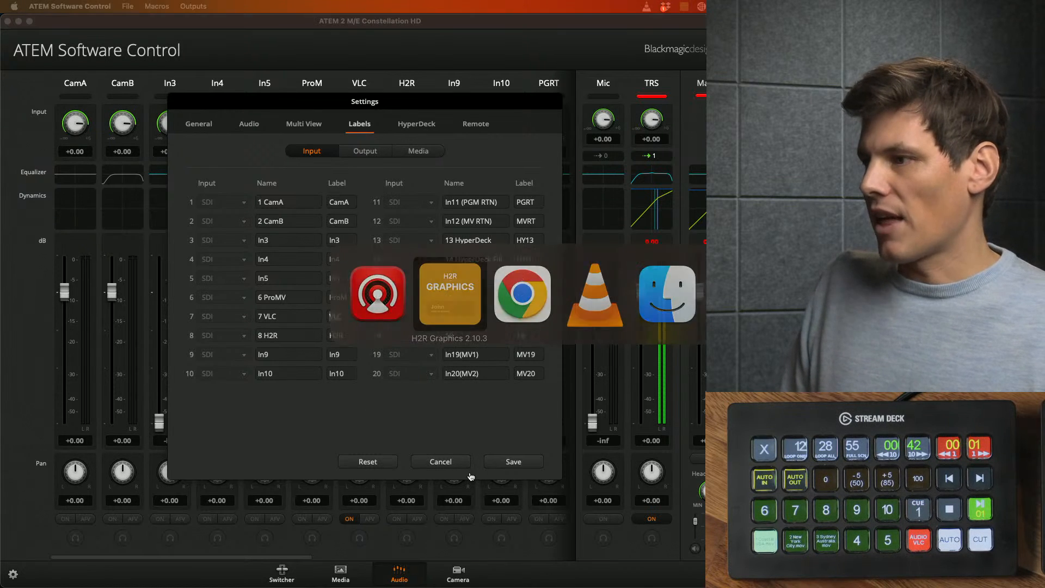
left_click(441, 462)
key("super+Tab")
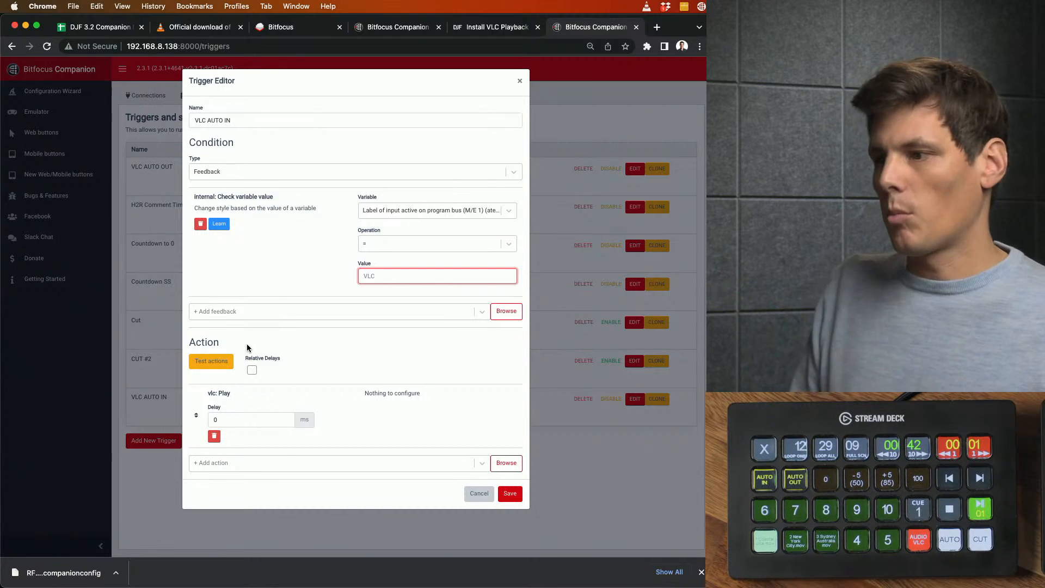
Add a second vlc: Play action to the VLC AUTO IN trigger, remove it and close the editor without saving
left_click(294, 463)
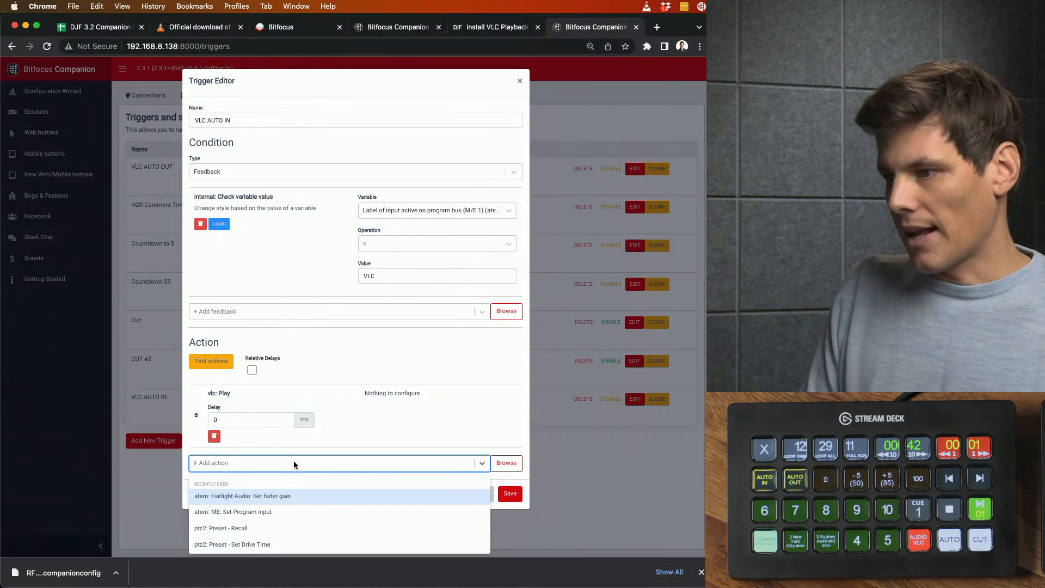
type("vlc")
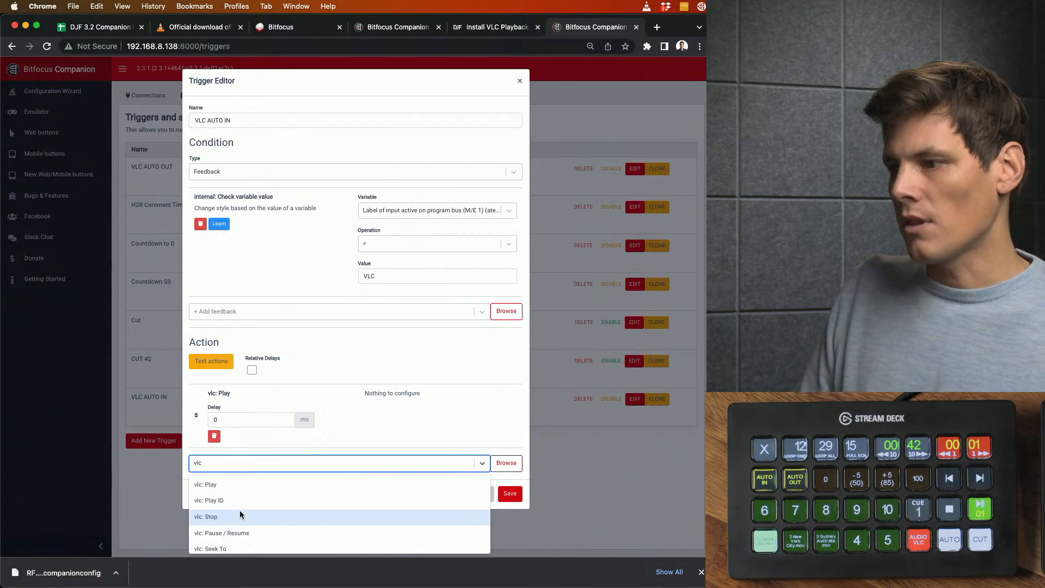
left_click(234, 484)
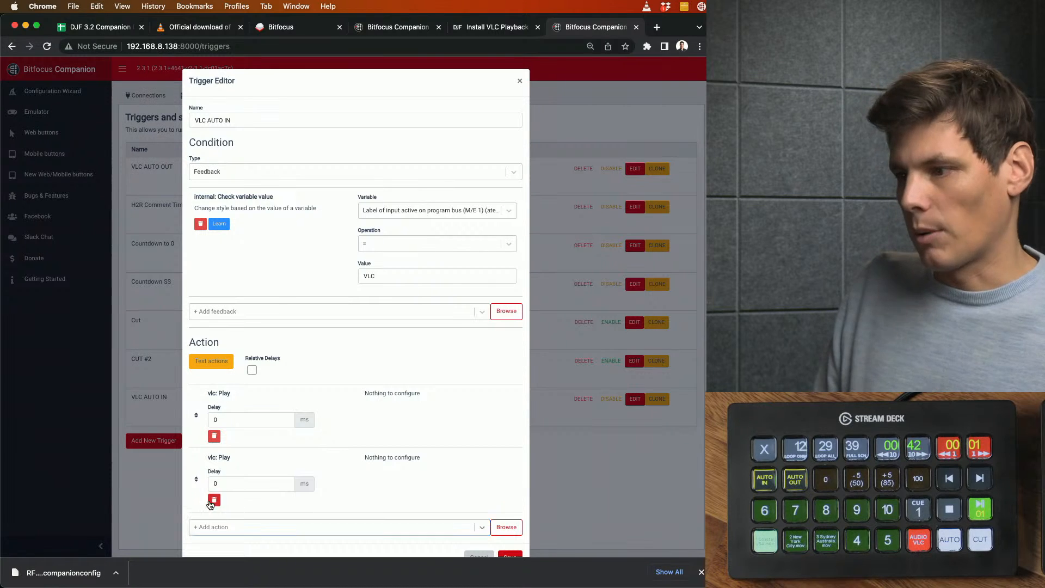
left_click(214, 500)
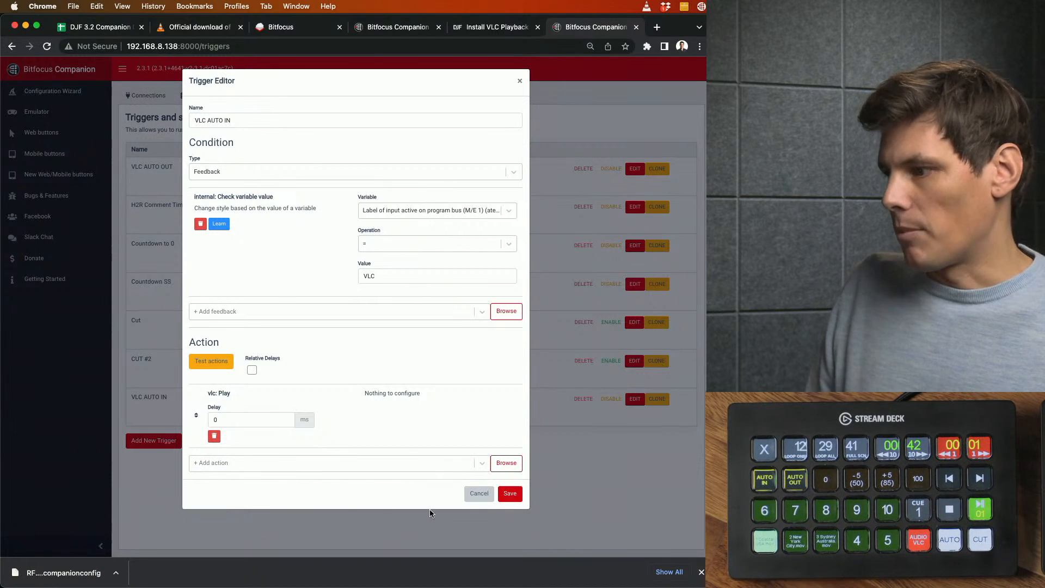
left_click(479, 496)
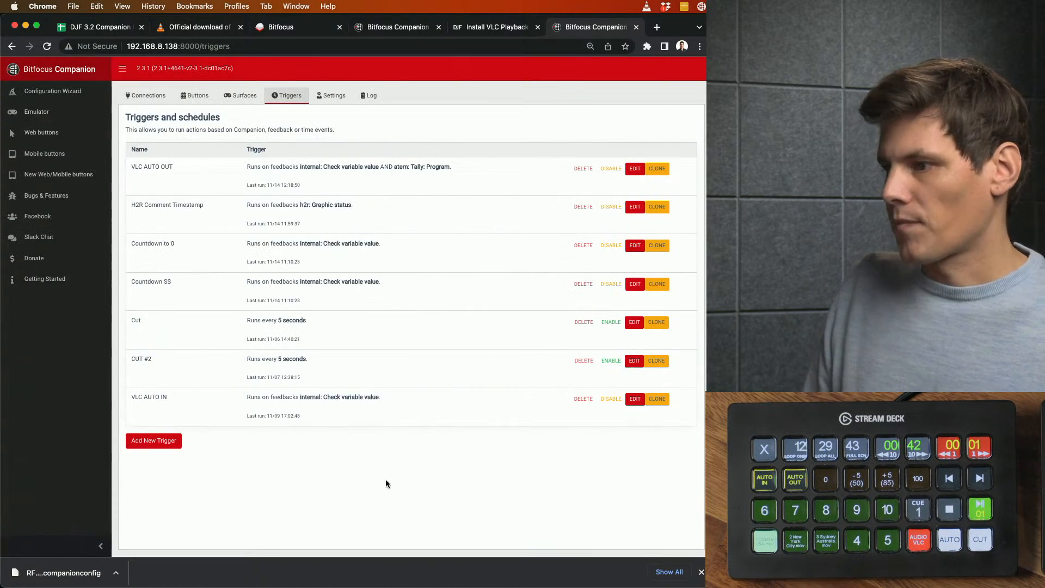
Examine which triggers the latch and unlatch actions of the AUTO IN and AUTO OUT buttons on page 30 enable or disable
left_click_drag(134, 396, 177, 399)
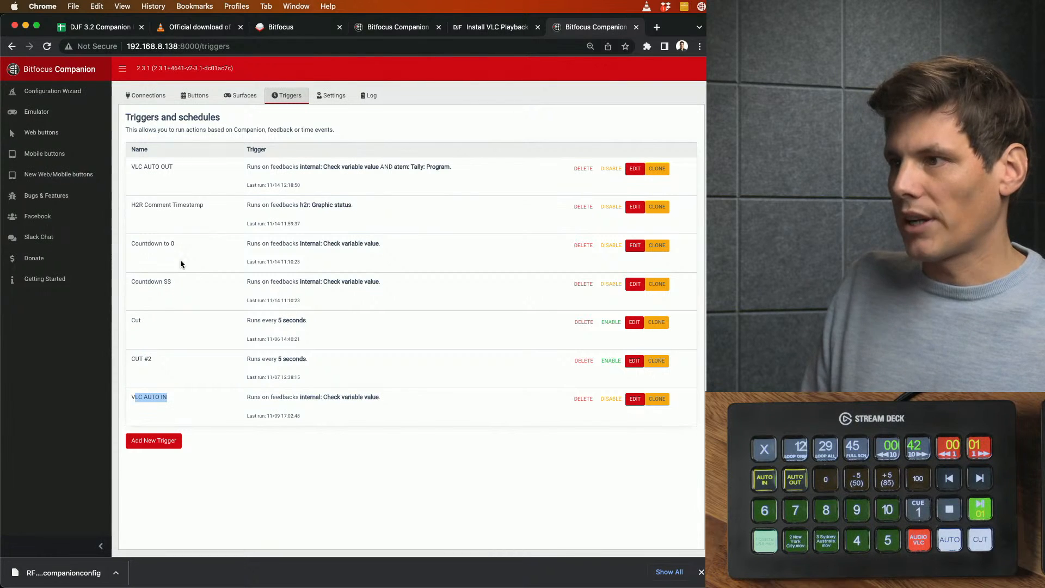
left_click(206, 98)
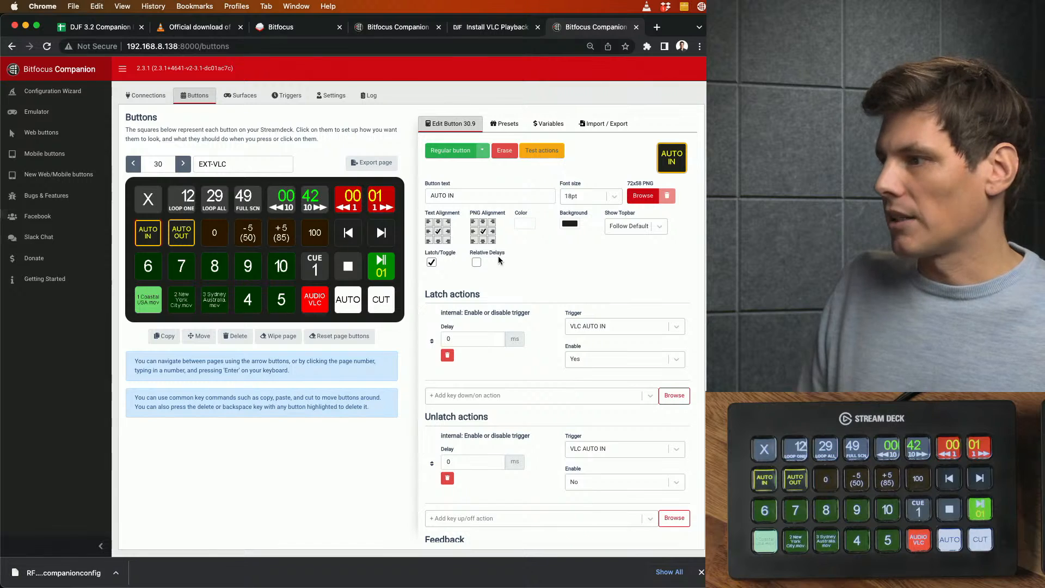
left_click_drag(440, 313, 481, 313)
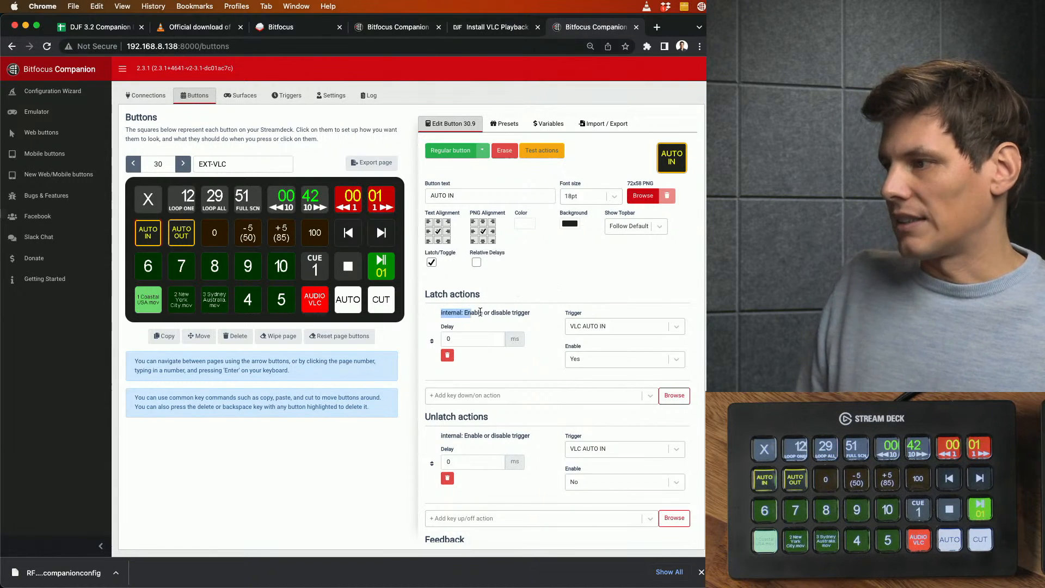
left_click(598, 327)
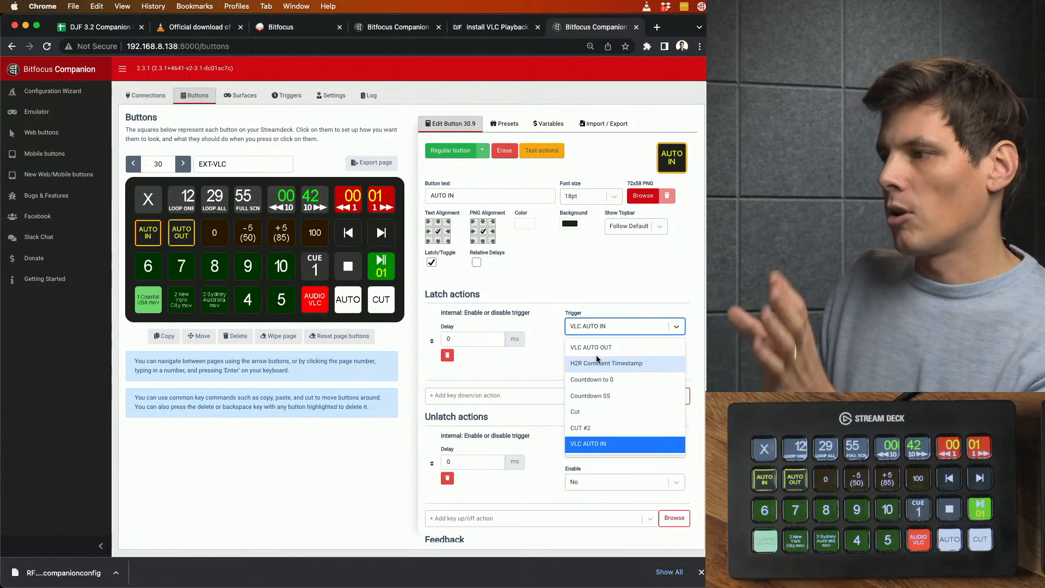
left_click(538, 385)
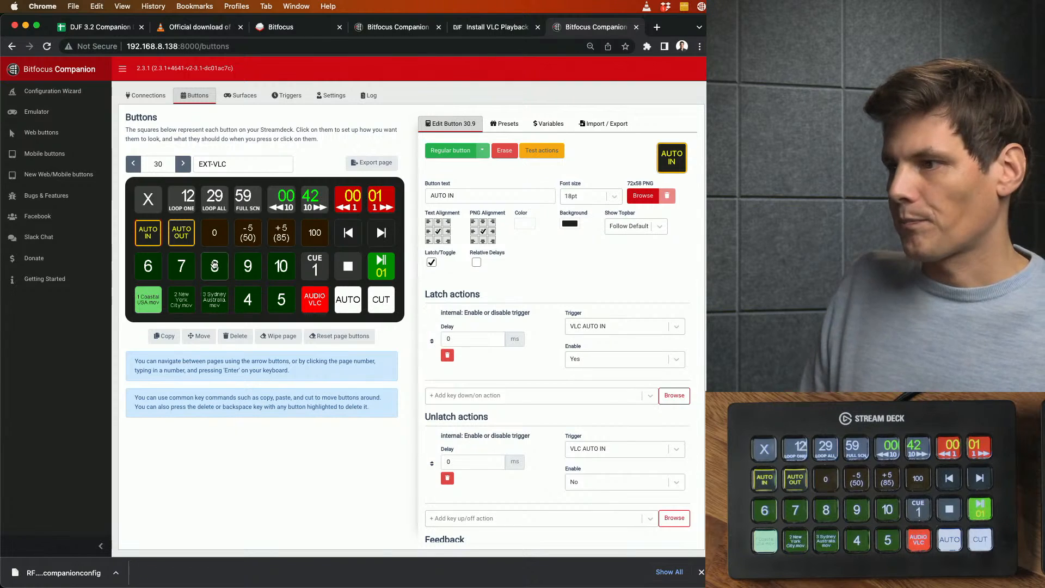
left_click(179, 231)
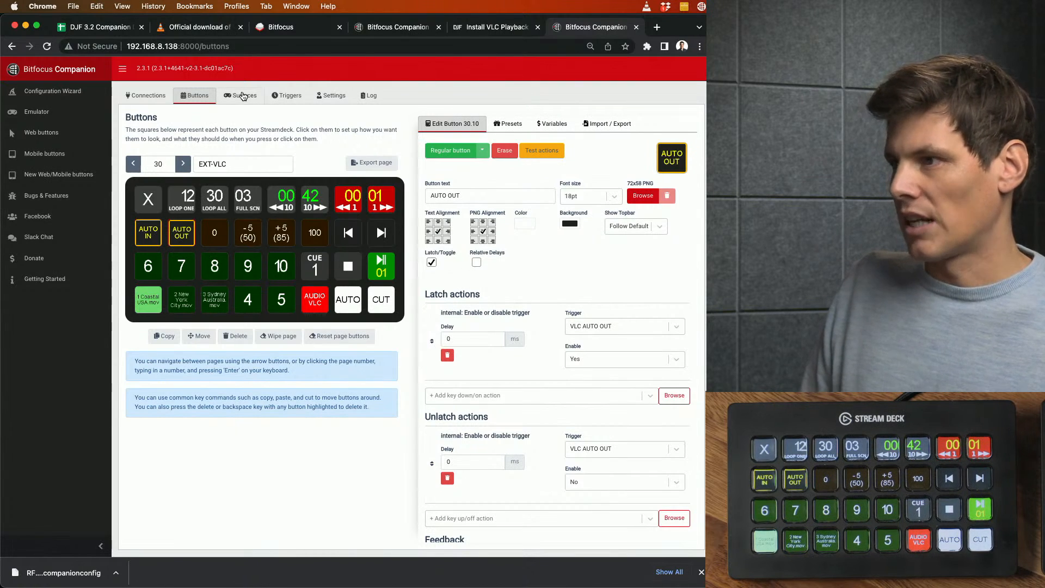
Open the VLC AUTO OUT trigger for editing, check its name and condition type, and dismiss the browser's downloads bar
left_click(287, 96)
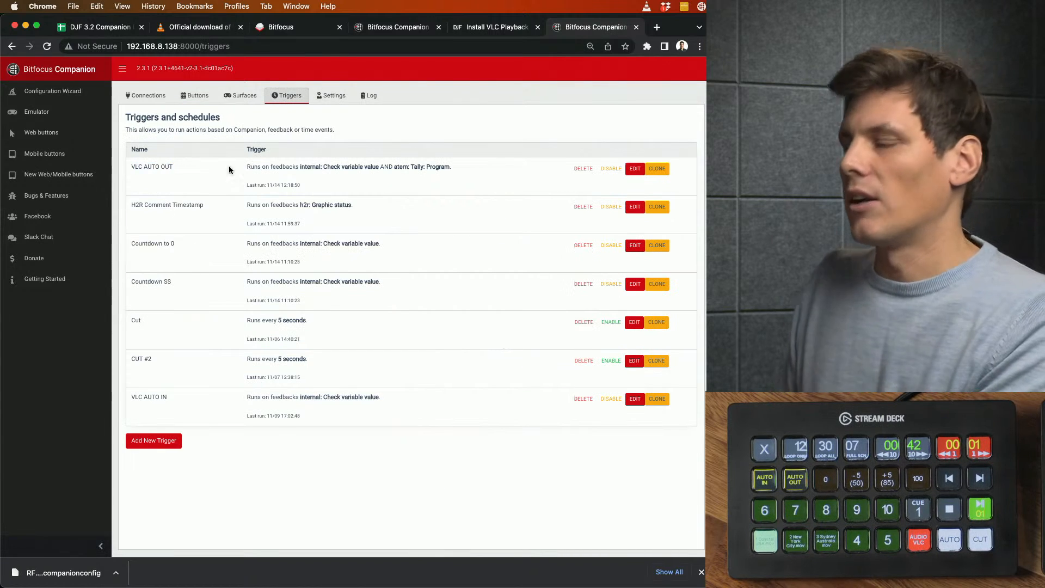
left_click(642, 171)
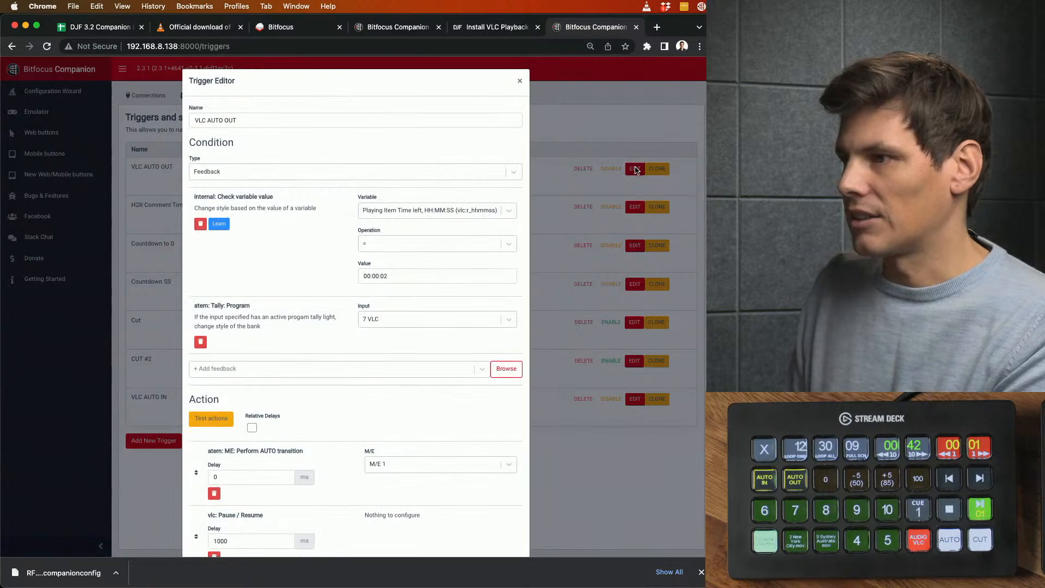
left_click(259, 120)
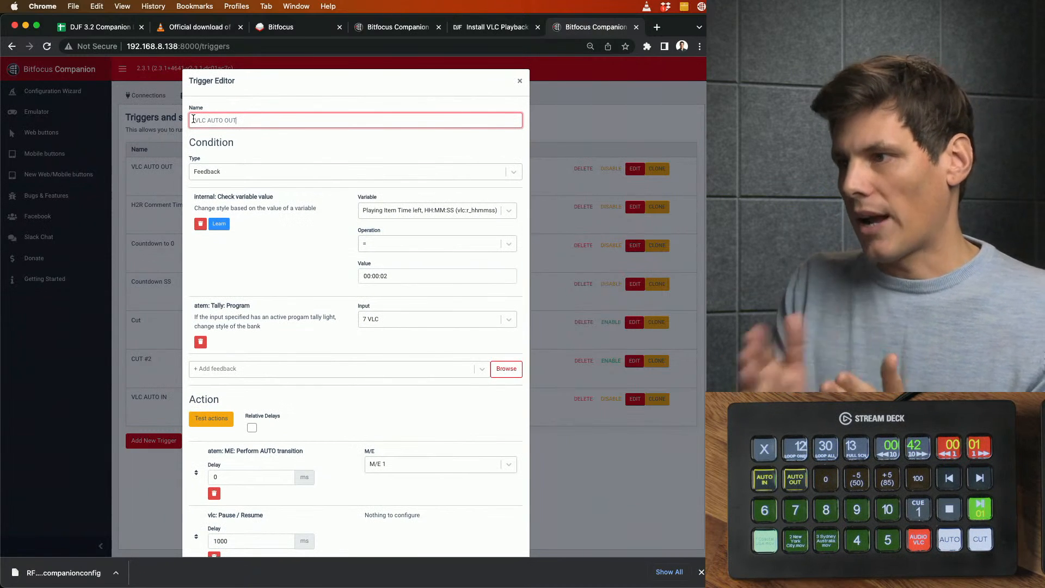
left_click(218, 170)
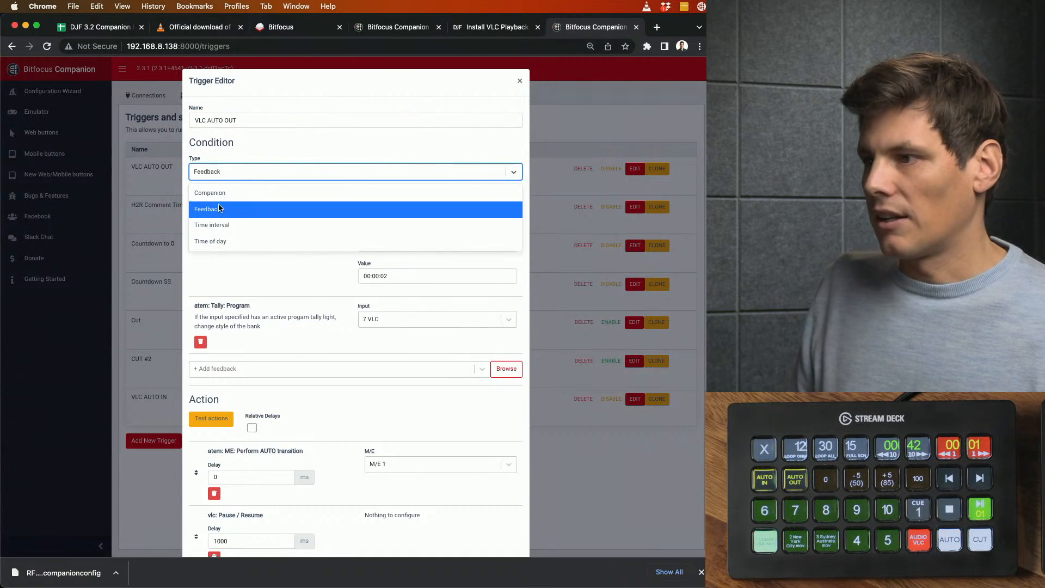
left_click(227, 158)
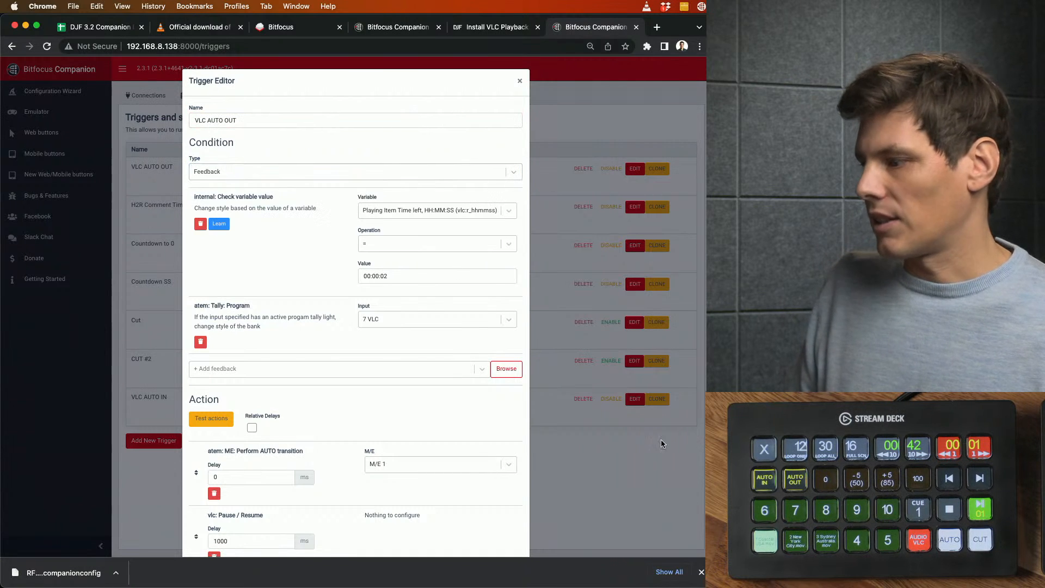
left_click(701, 571)
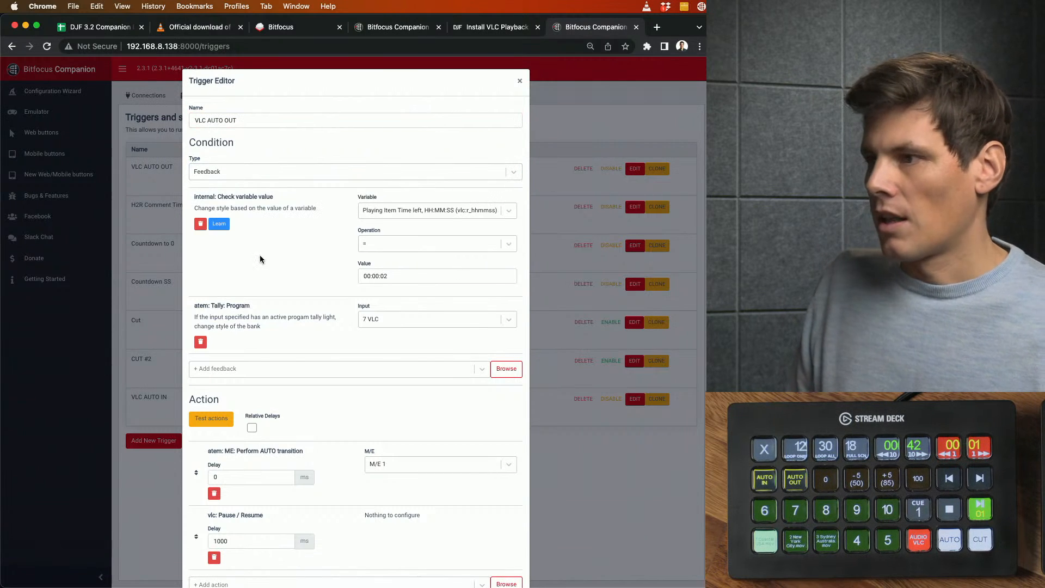
Add another internal: Check variable value feedback to the VLC AUTO OUT condition and delete it again
left_click(215, 369)
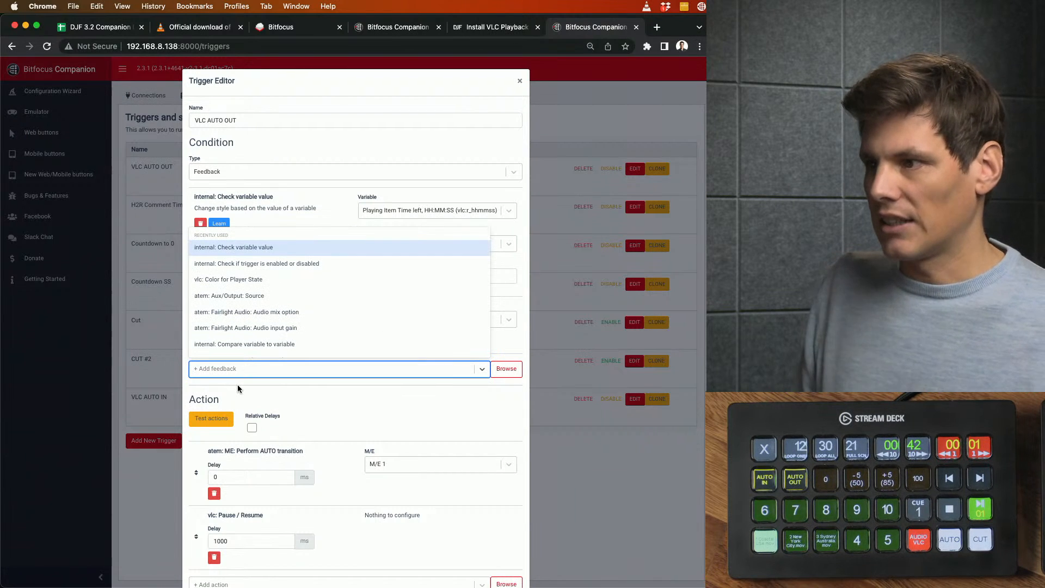
left_click(237, 245)
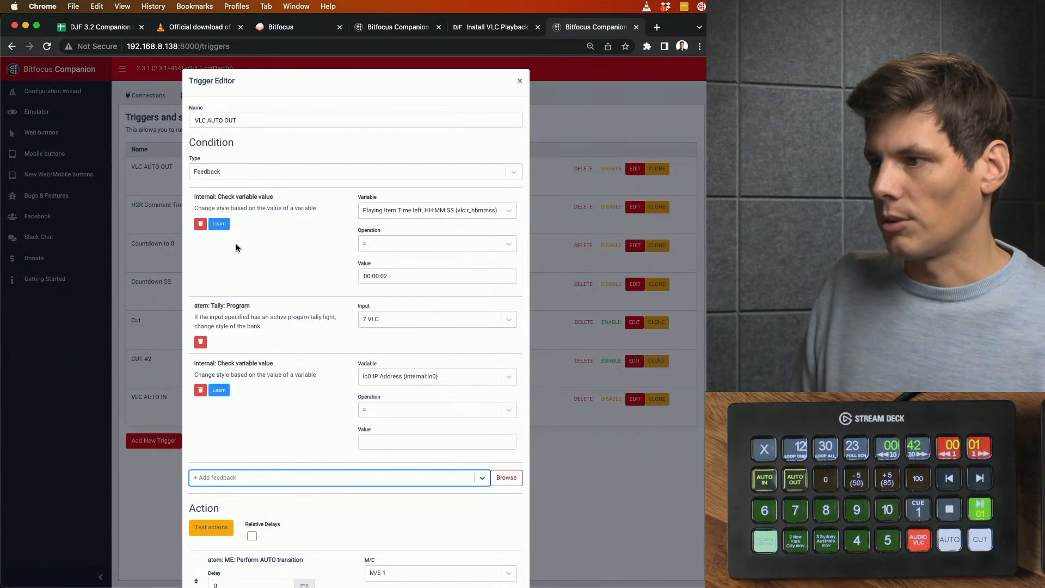
left_click(201, 390)
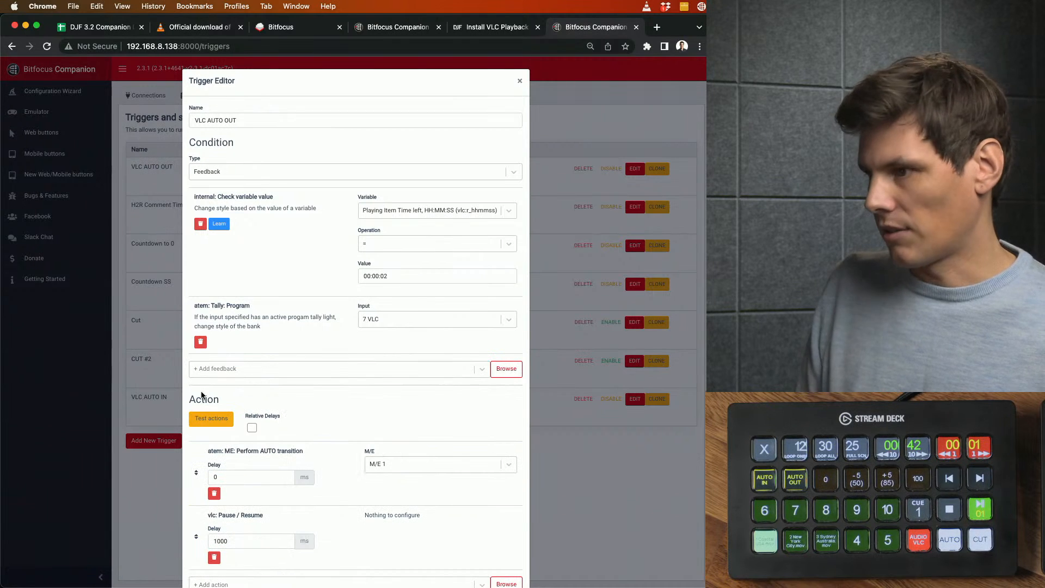
Examine the variable, operation and value of the VLC AUTO OUT trigger's Check variable value condition
left_click(365, 211)
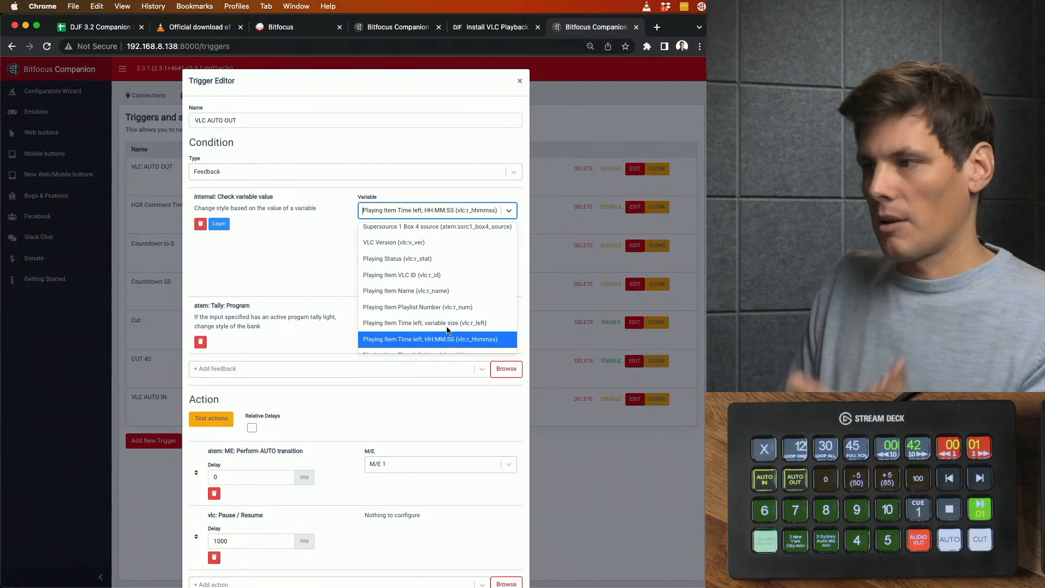
left_click(319, 245)
left_click(411, 244)
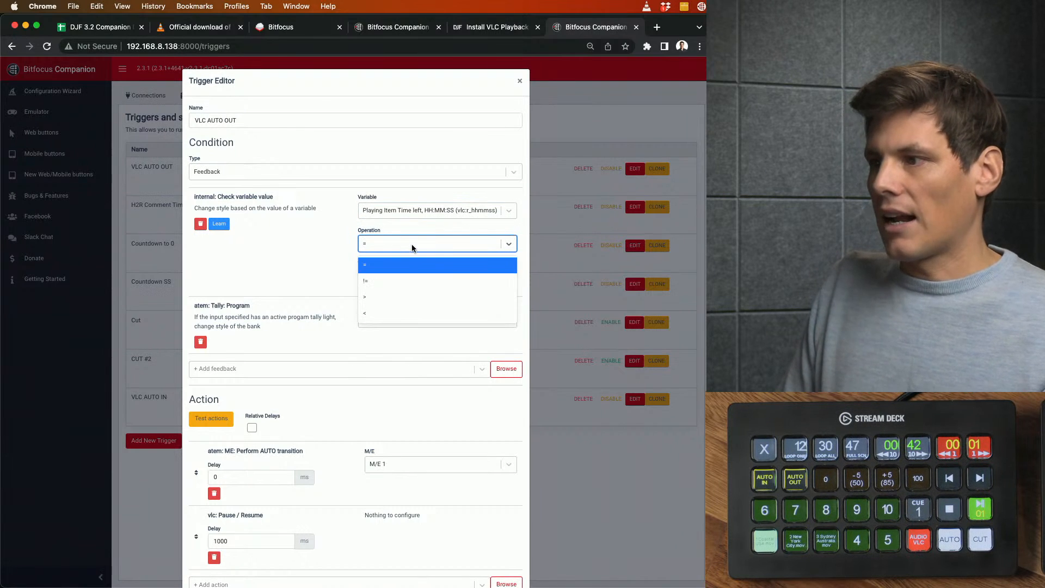
left_click(412, 265)
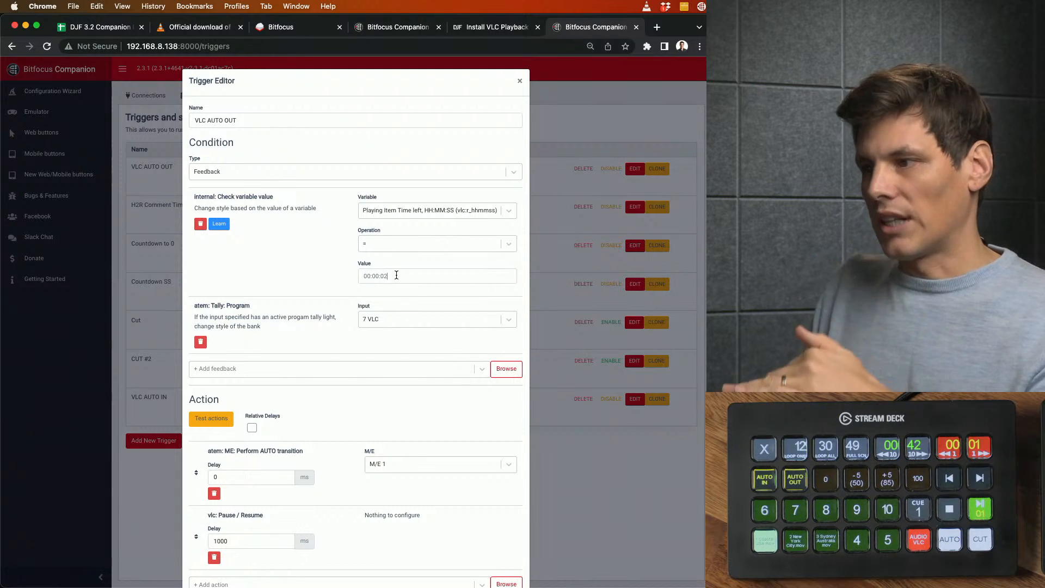
left_click(369, 278)
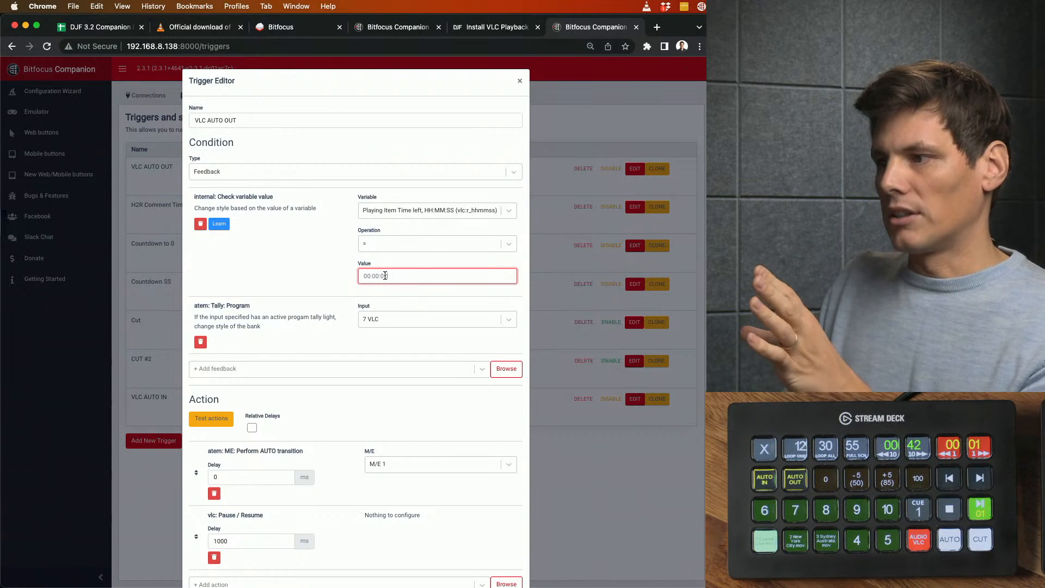
left_click(328, 272)
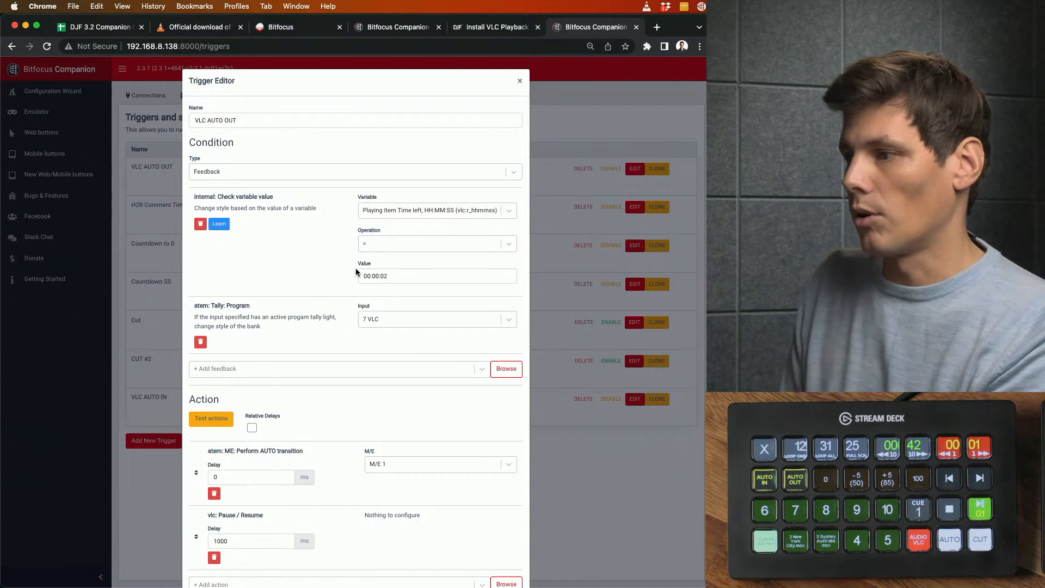
left_click(413, 275)
scroll(296, 276, "down", 2)
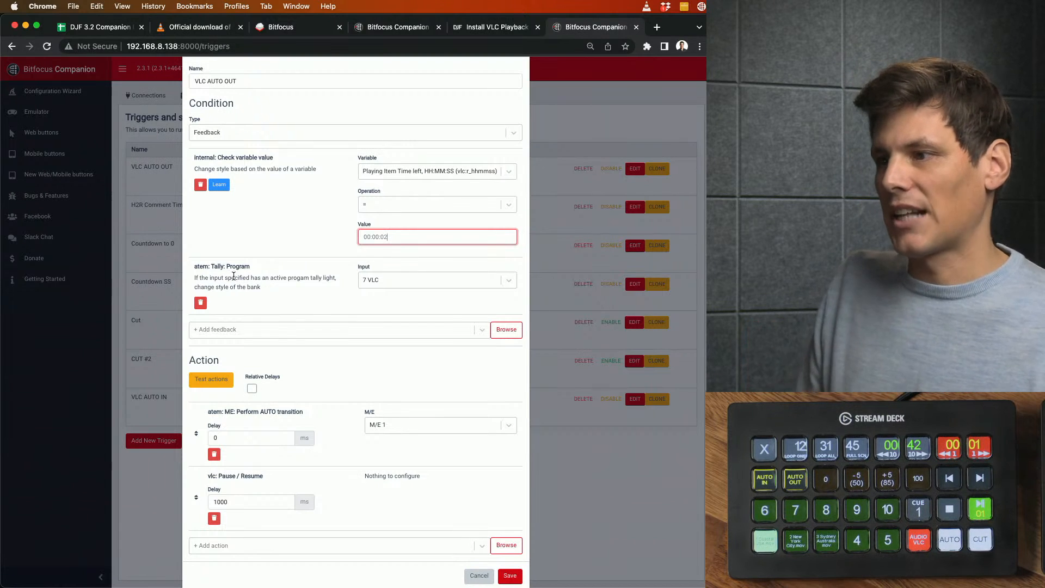
Add a second atem: Tally: Program feedback with input 7 VLC to the VLC AUTO OUT condition and delete it again
left_click(255, 334)
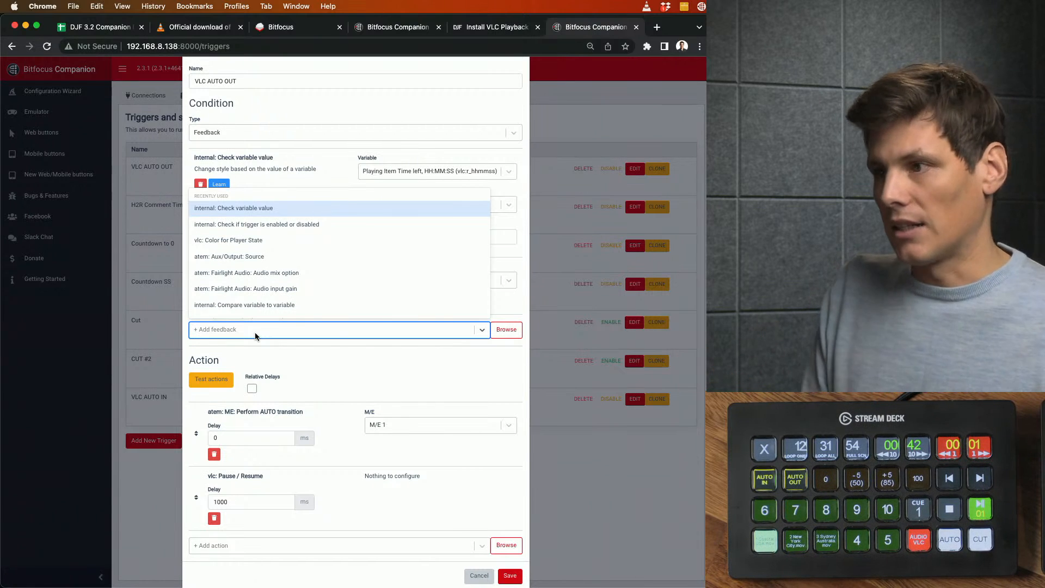
left_click(272, 352)
left_click(239, 331)
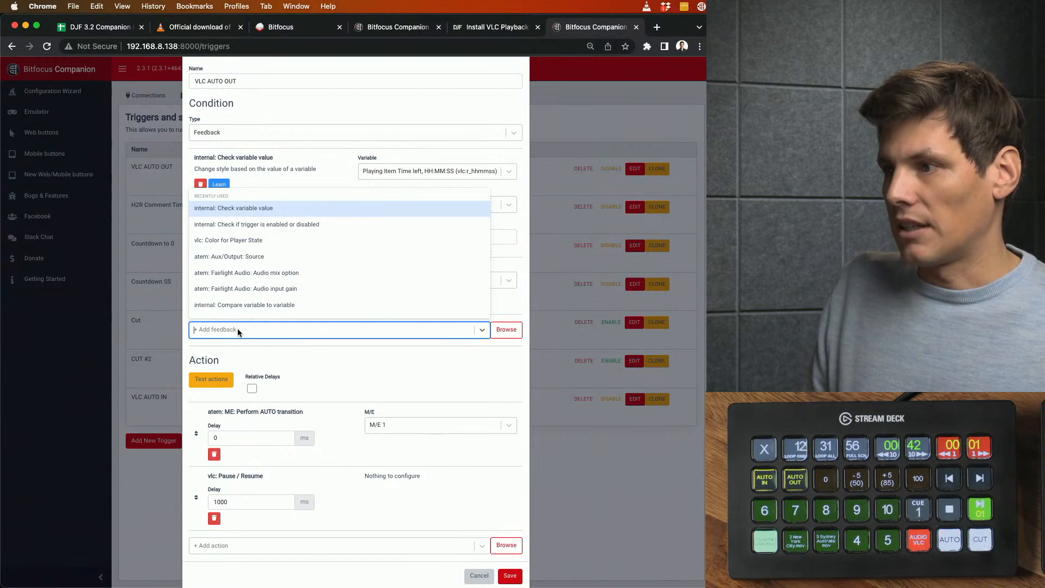
type("atem")
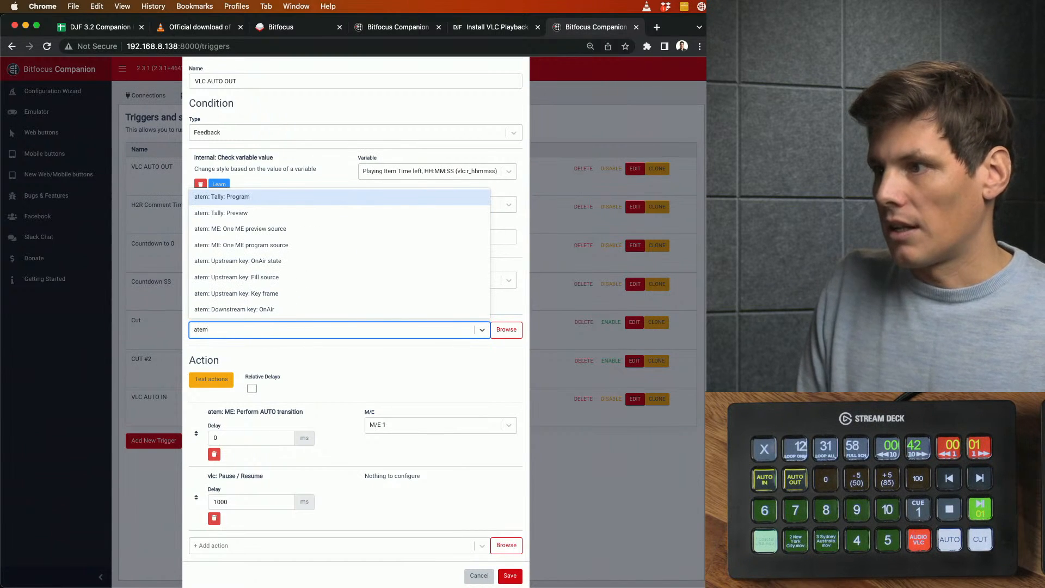
left_click(218, 197)
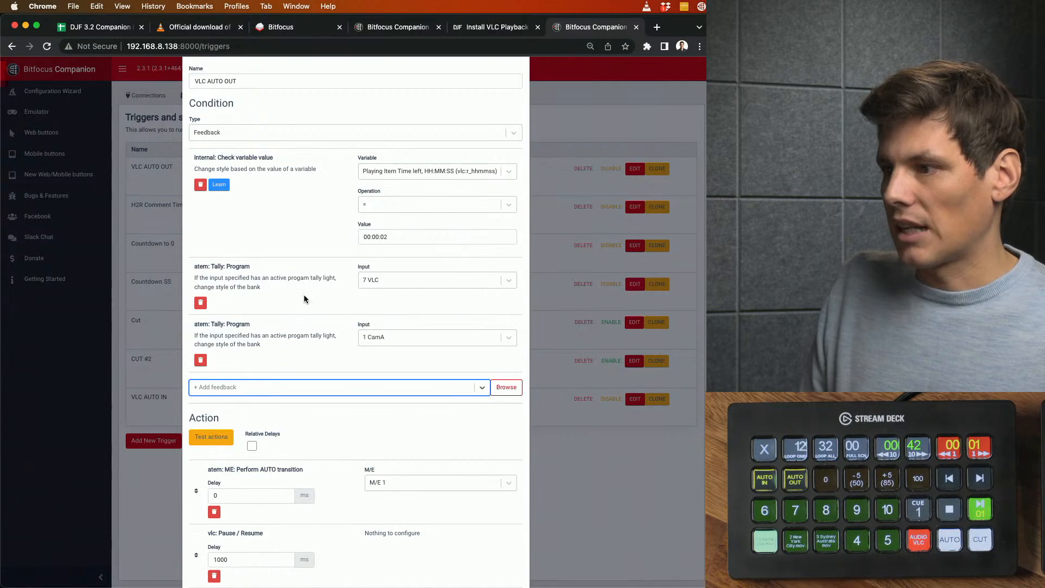
scroll(310, 305, "down", 2)
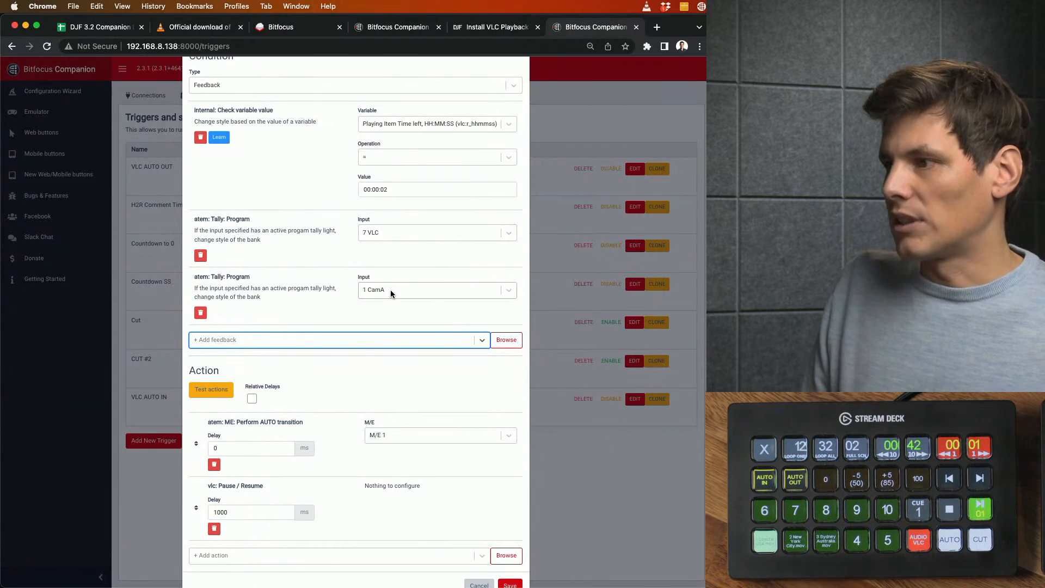
left_click(390, 289)
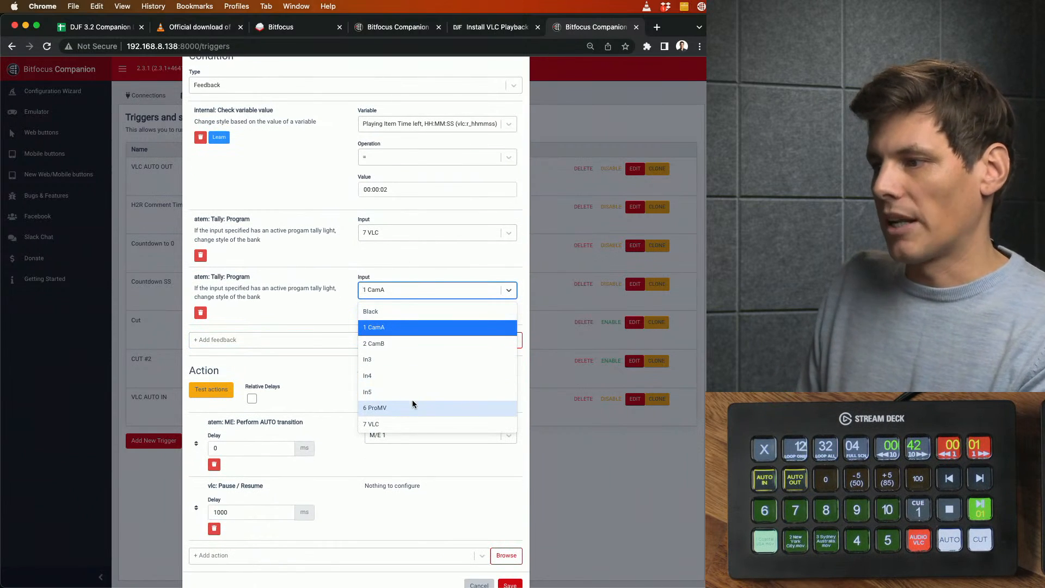
left_click(415, 422)
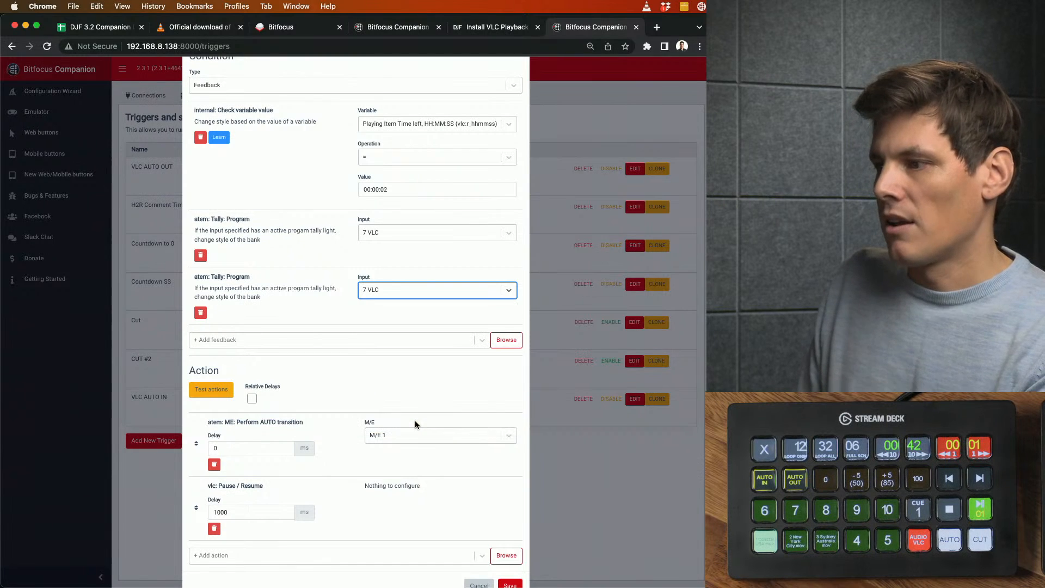
left_click(200, 313)
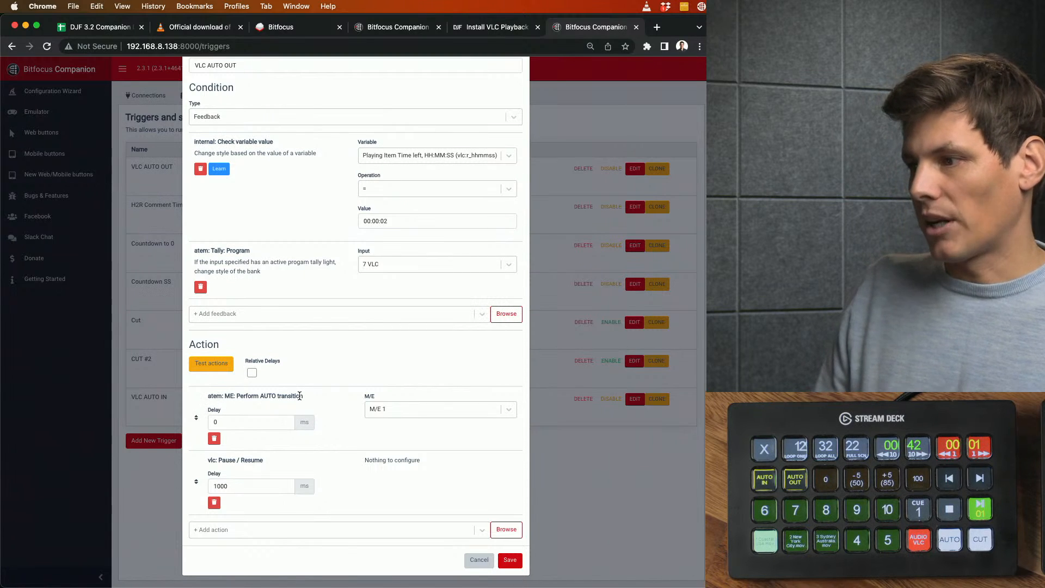
Add second atem: ME: Perform AUTO transition and vlc: Pause / Resume actions to the VLC AUTO OUT trigger and delete both again
left_click(305, 531)
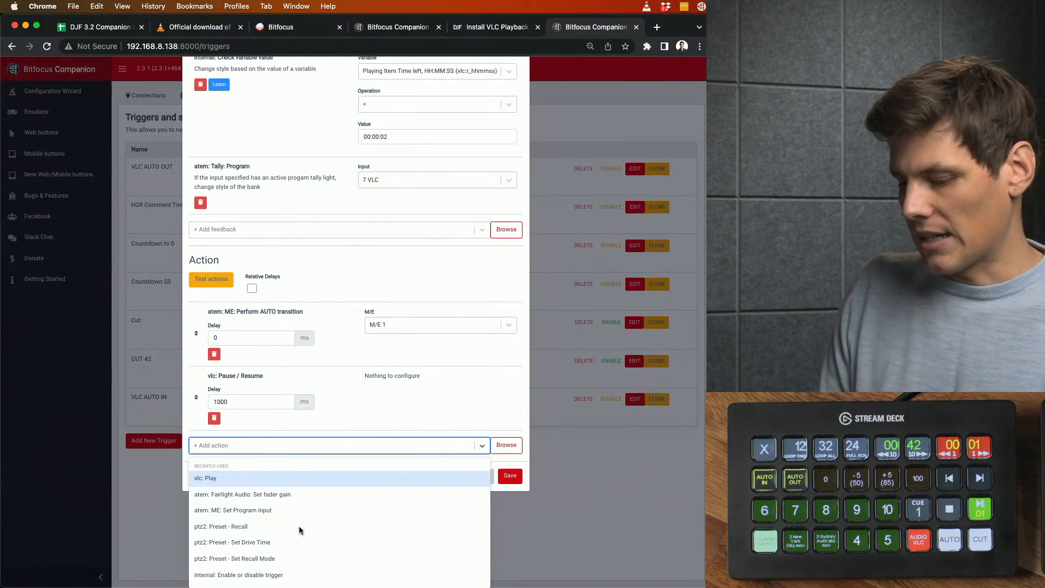
type("auto")
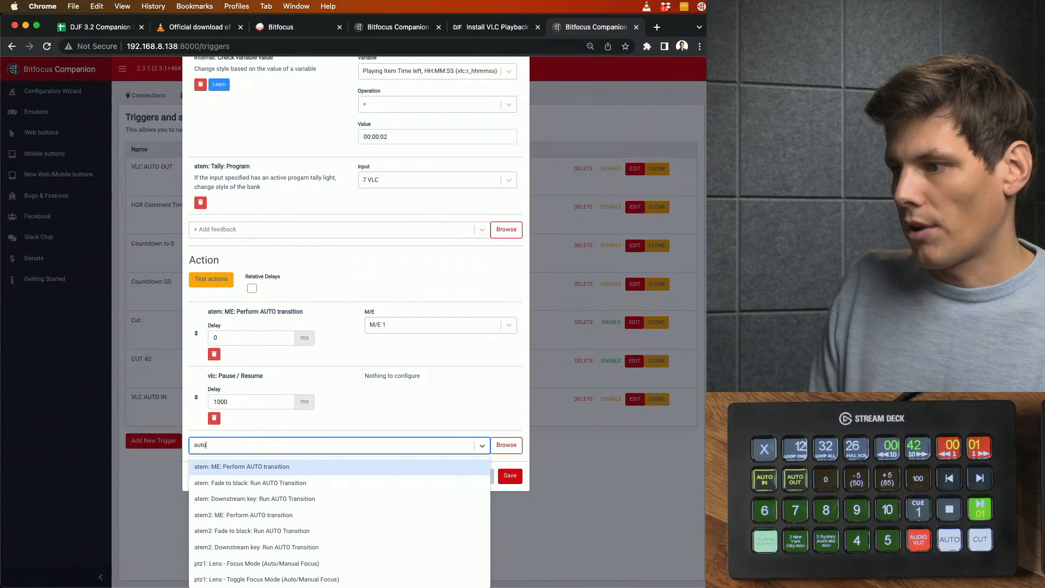
left_click(258, 467)
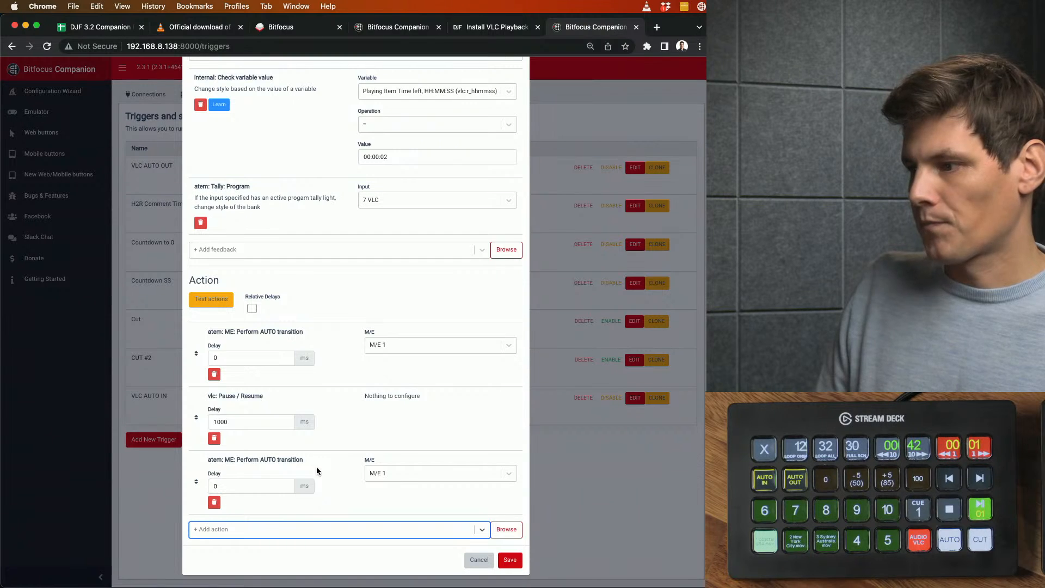
left_click(283, 526)
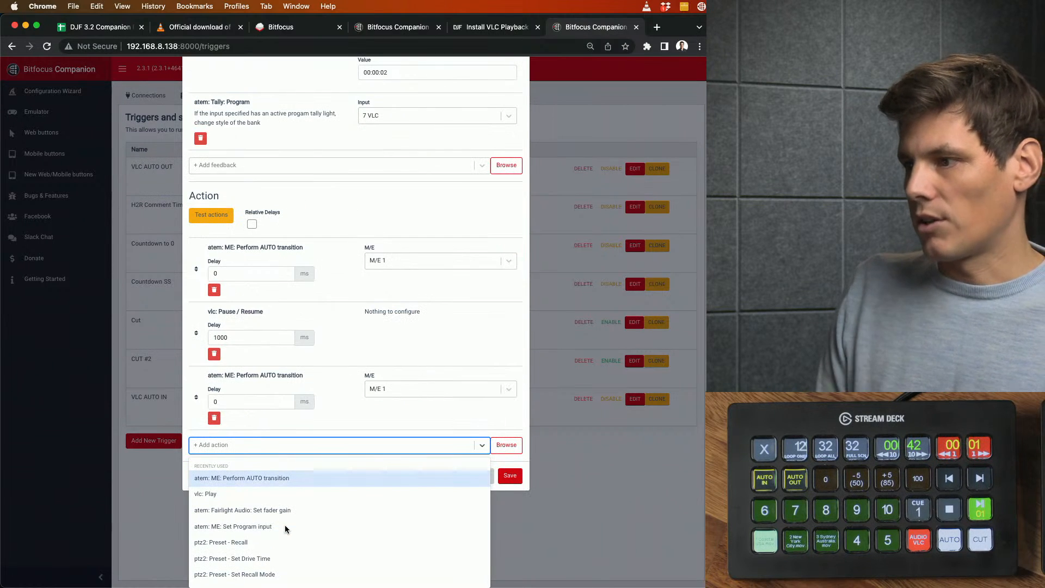
type("vlc")
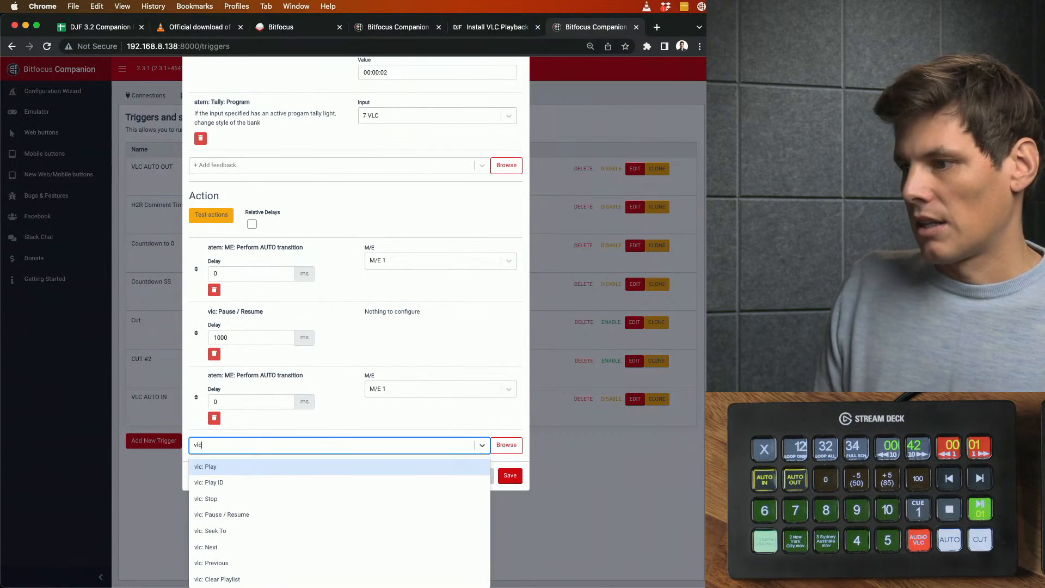
left_click(260, 514)
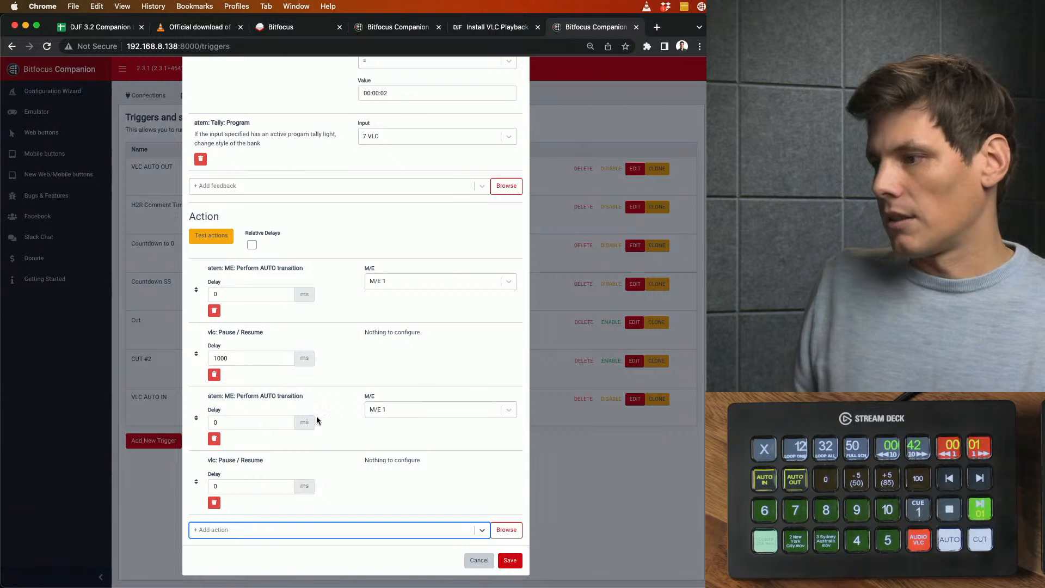
left_click(215, 503)
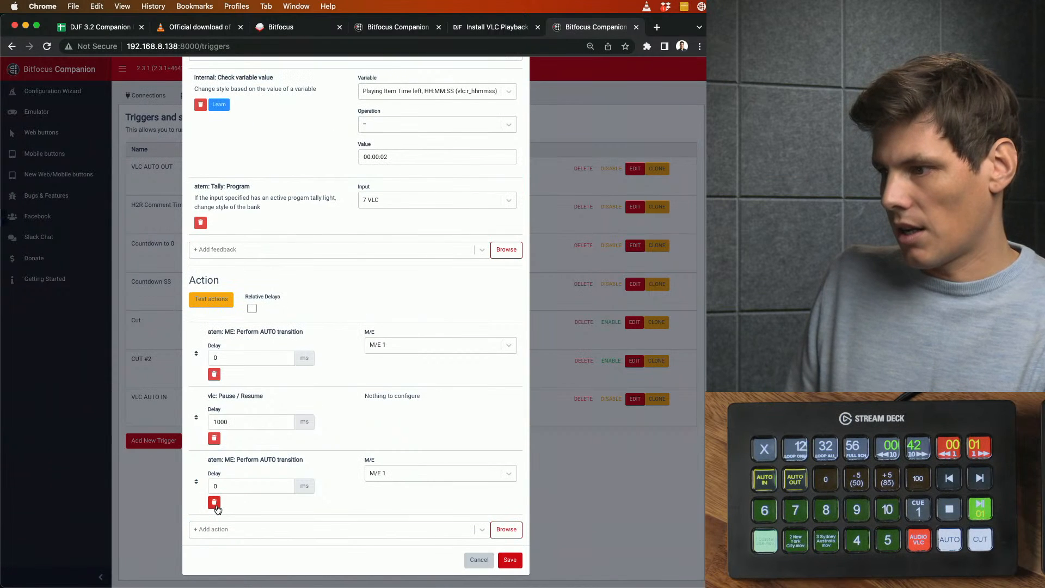
left_click(214, 503)
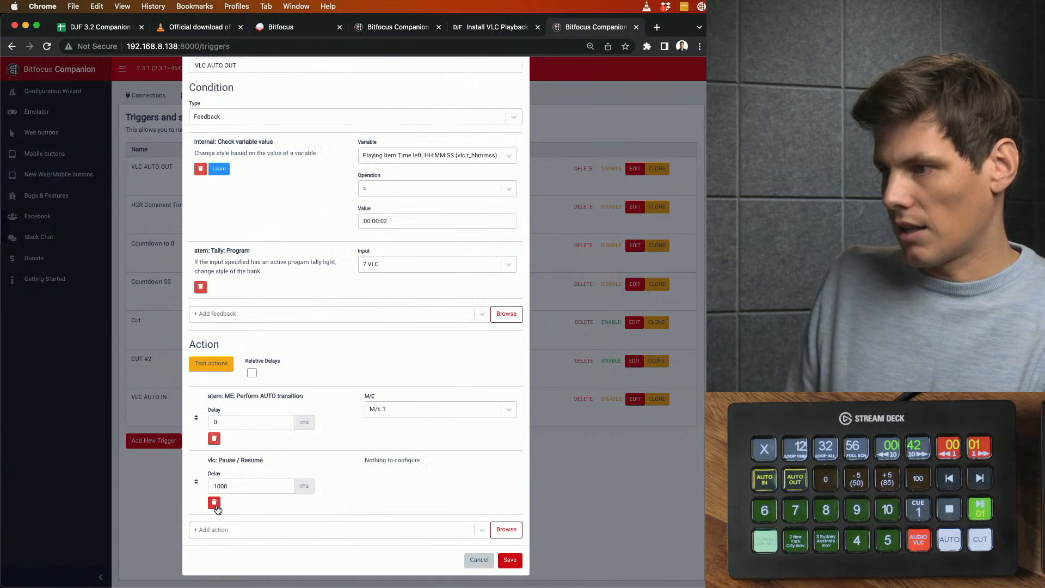
Examine the AUTO transition's M/E choices and the Pause / Resume delay, and close the VLC AUTO OUT trigger without saving
left_click(389, 409)
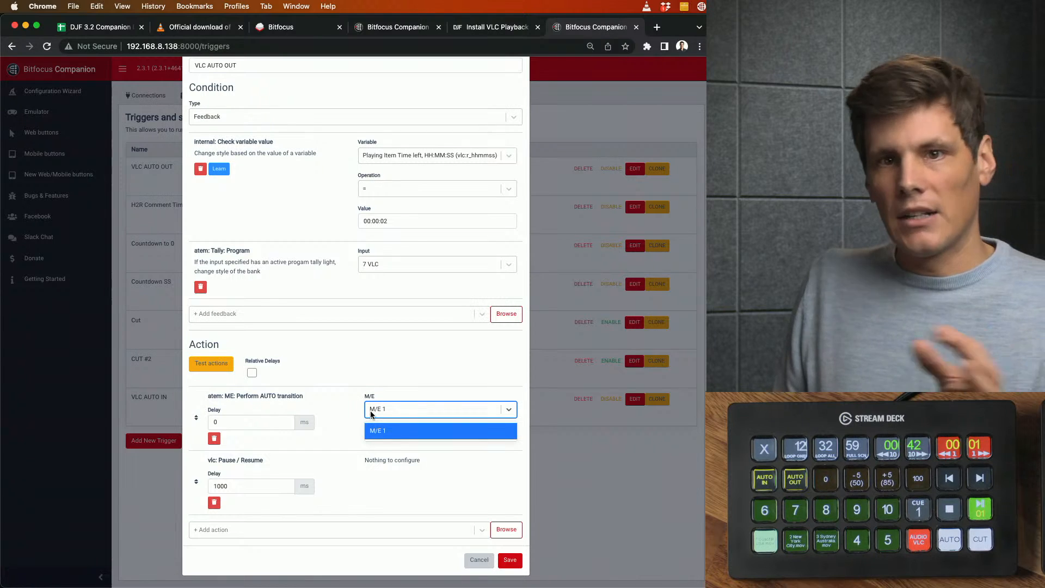
left_click(342, 409)
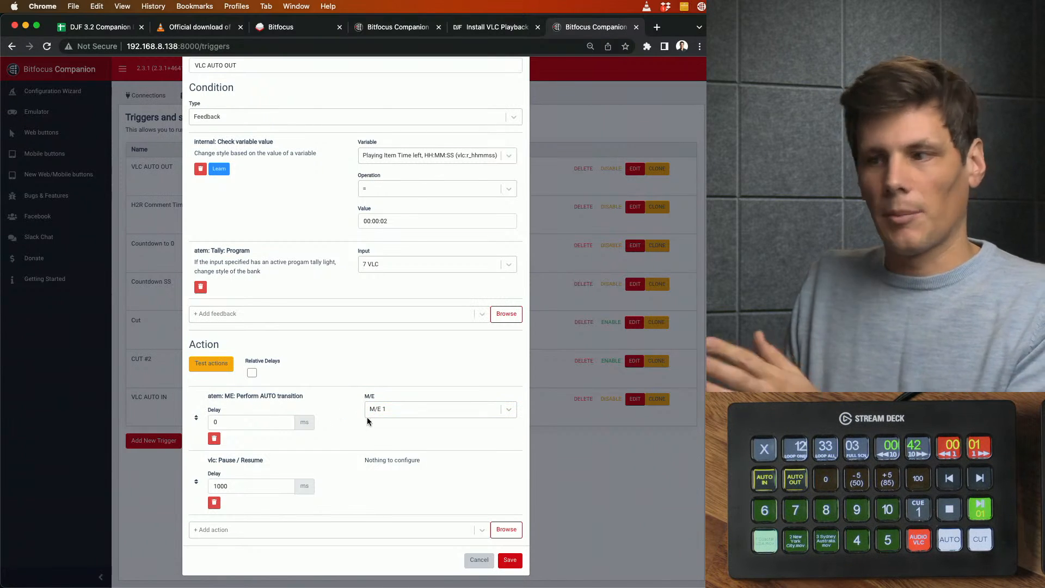
left_click(397, 411)
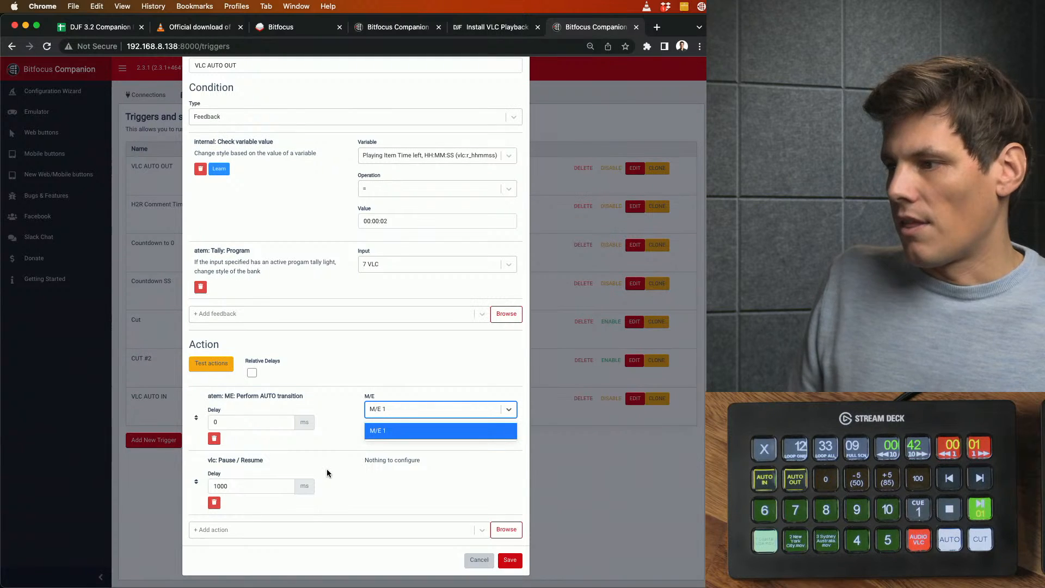
left_click(294, 370)
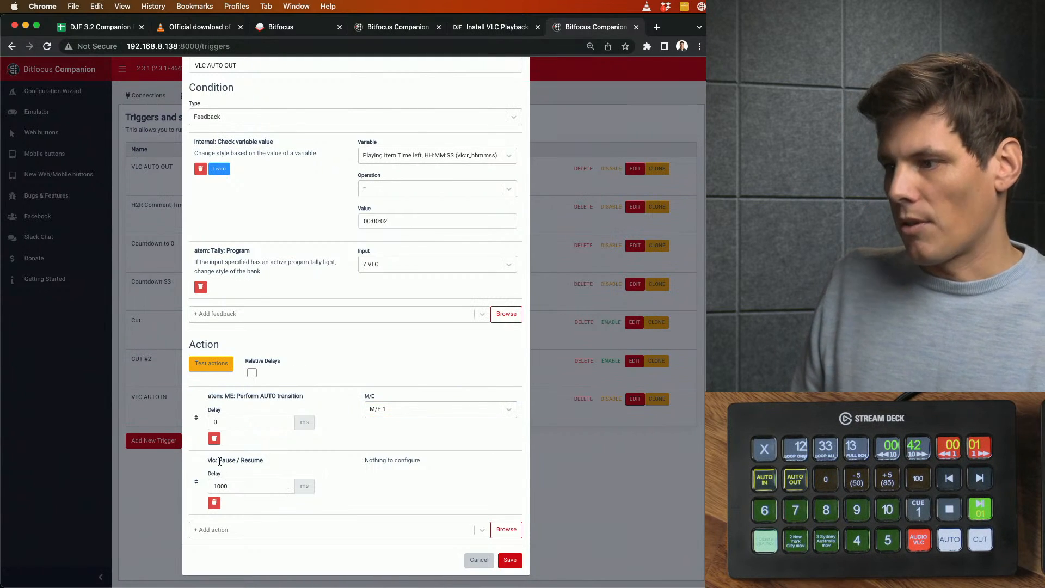
left_click(230, 486)
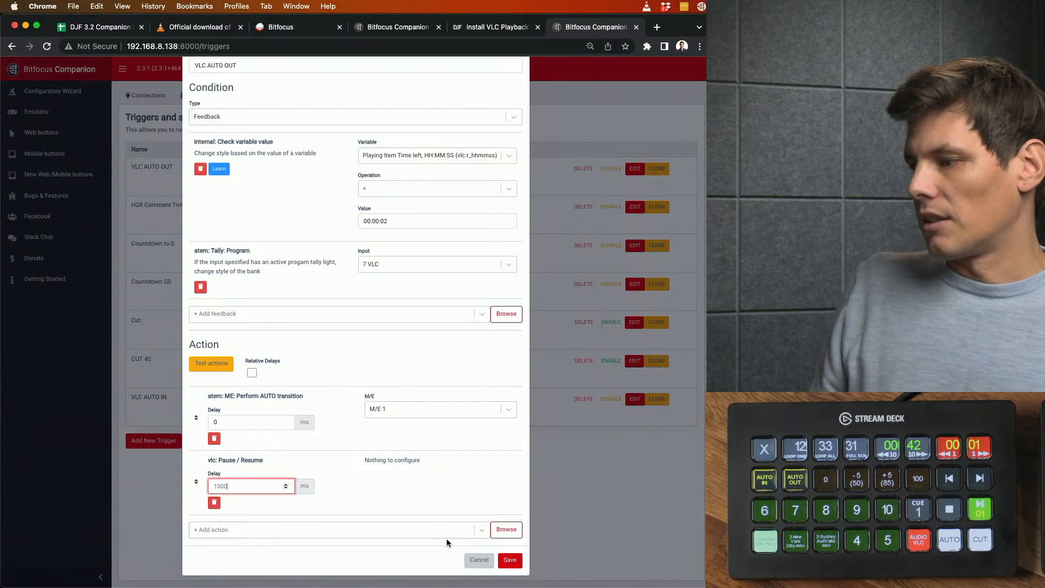
left_click(474, 561)
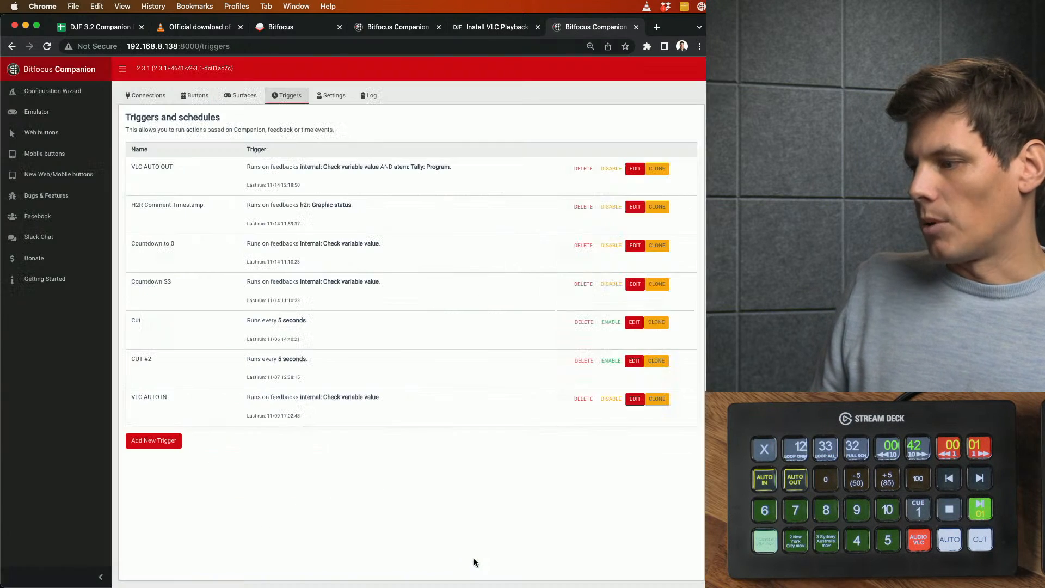
Open Companion's buttons page, switch to VLC and move its playlist window out of the way
left_click(196, 95)
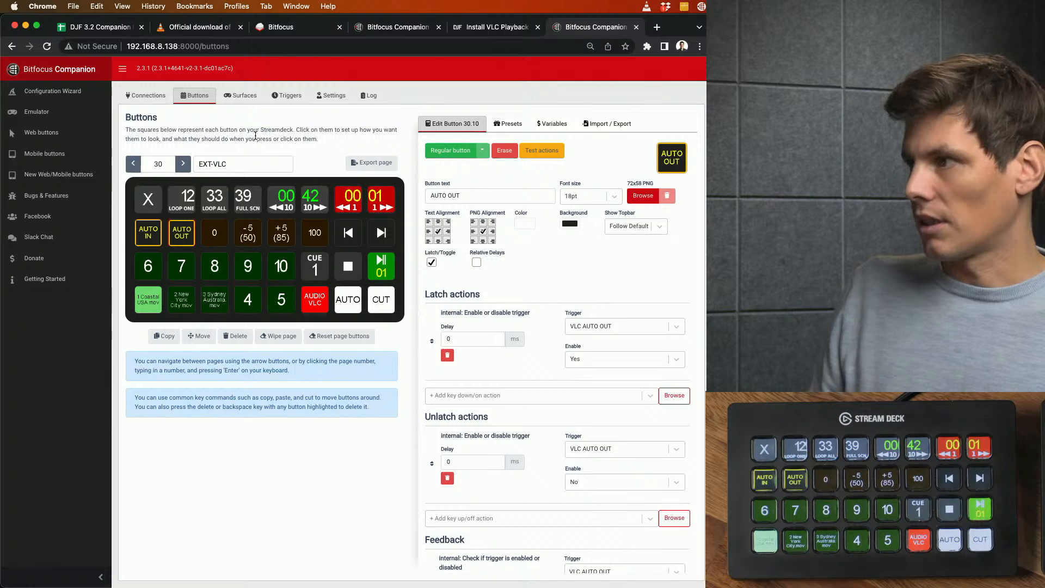
key("super+Tab")
key("super+Tab")
key("super+Tab")
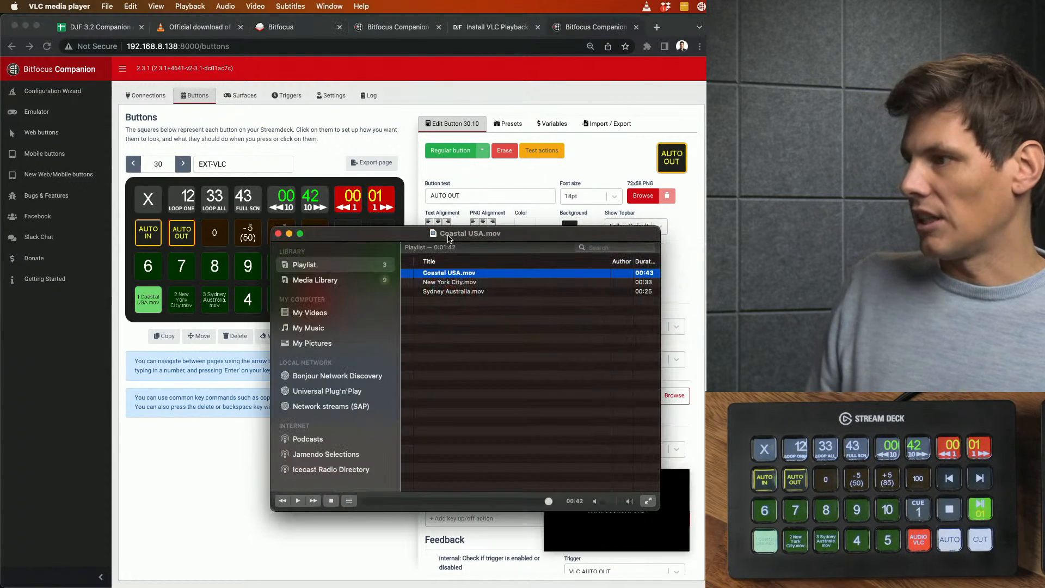
left_click_drag(383, 240, 305, 218)
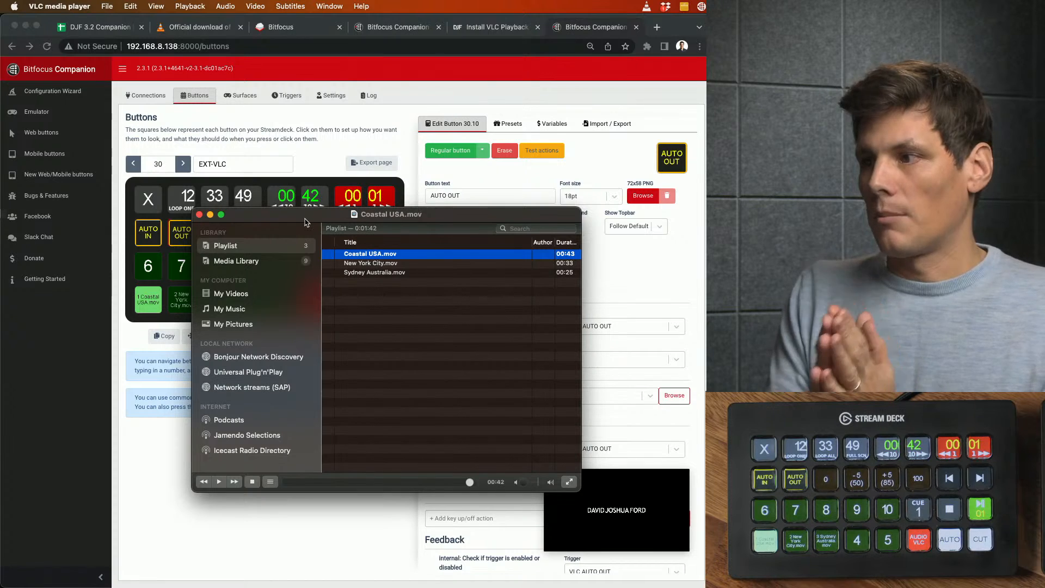
left_click_drag(305, 218, 833, 228)
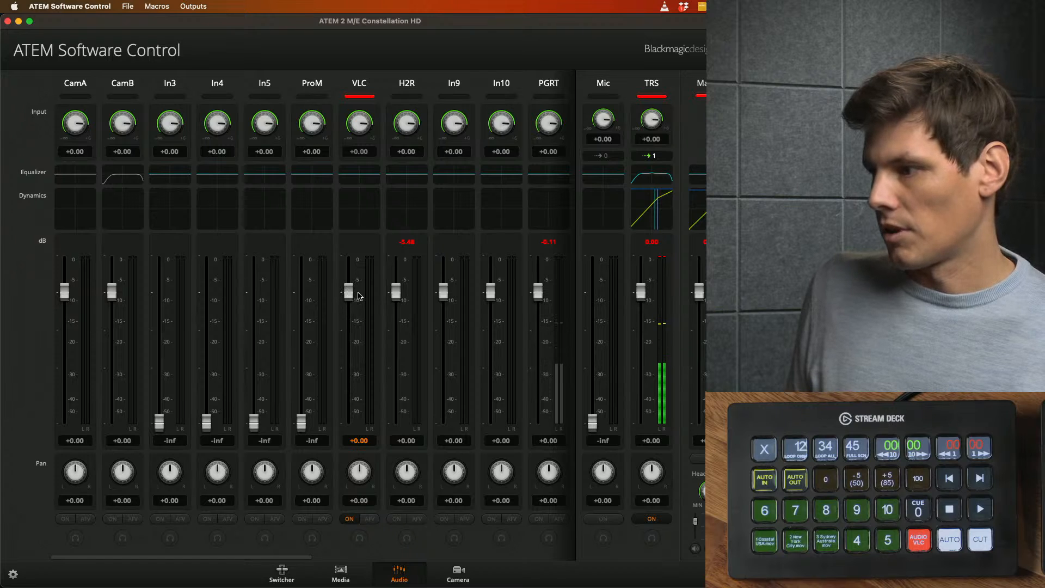
Switch from ATEM Software Control back to the Companion buttons page in Google Chrome
key("super+Tab")
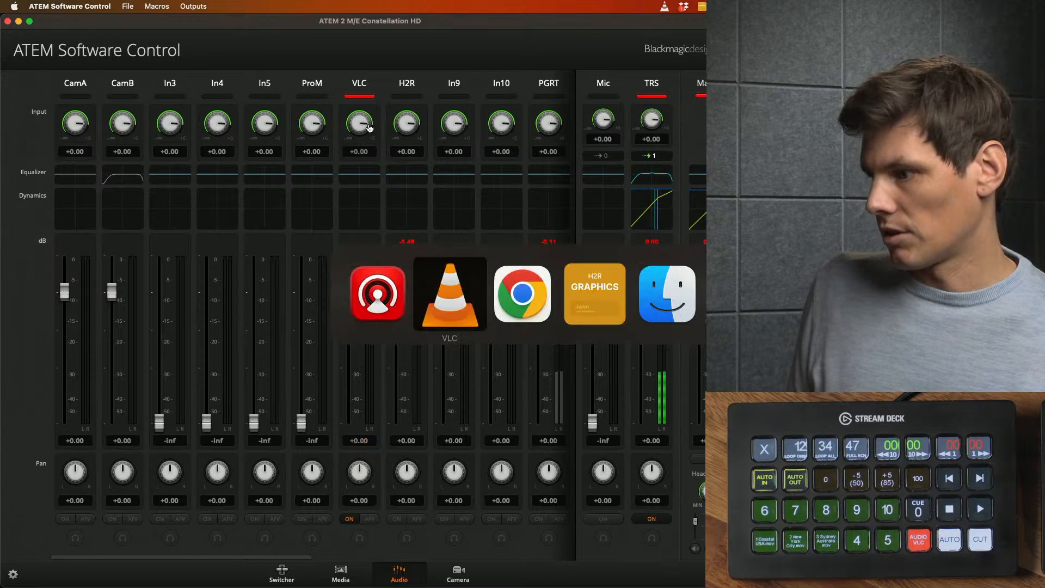
key("super+Tab")
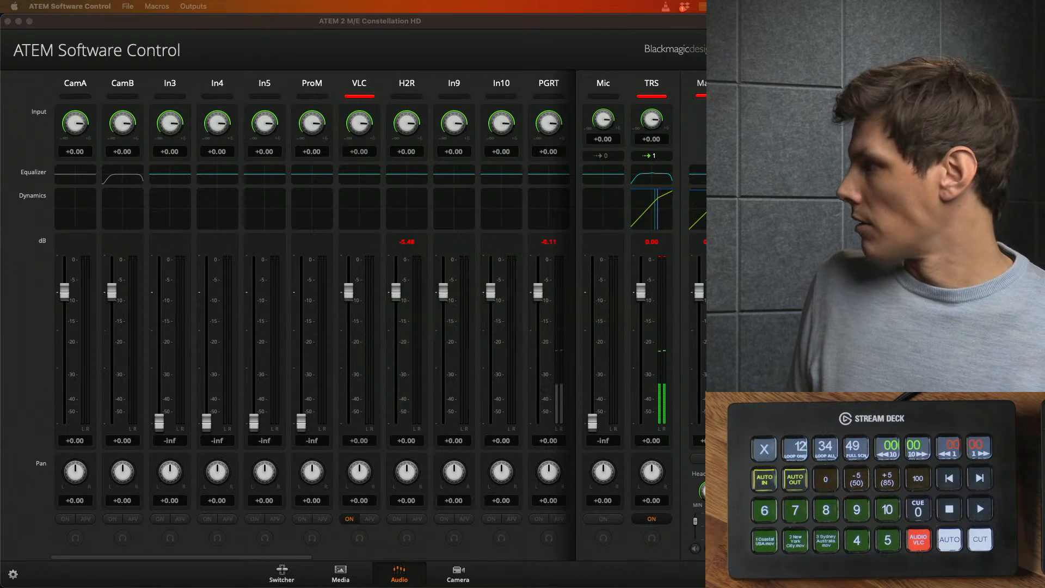
key("super+Tab")
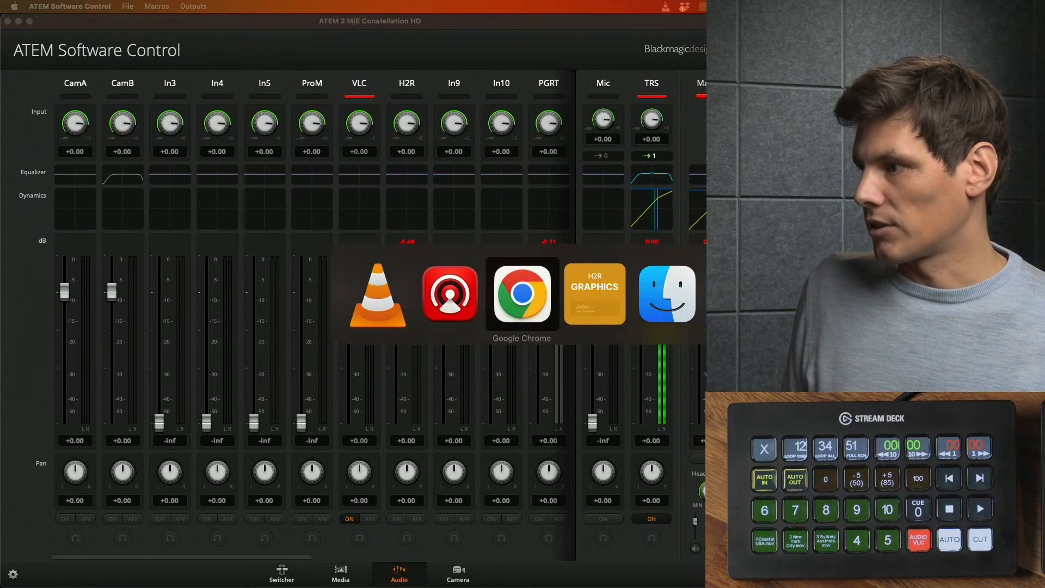
key("super+Tab")
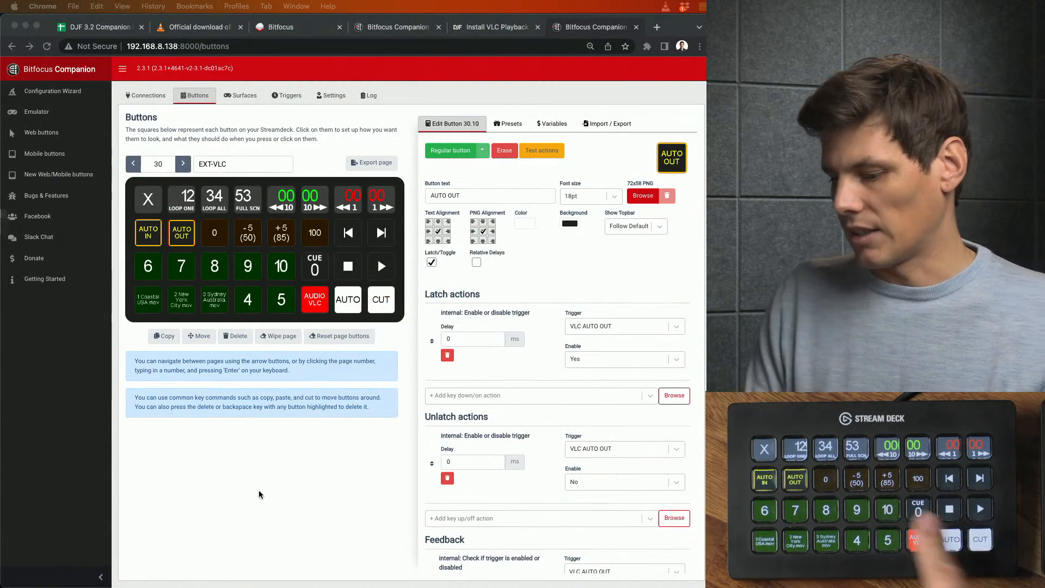